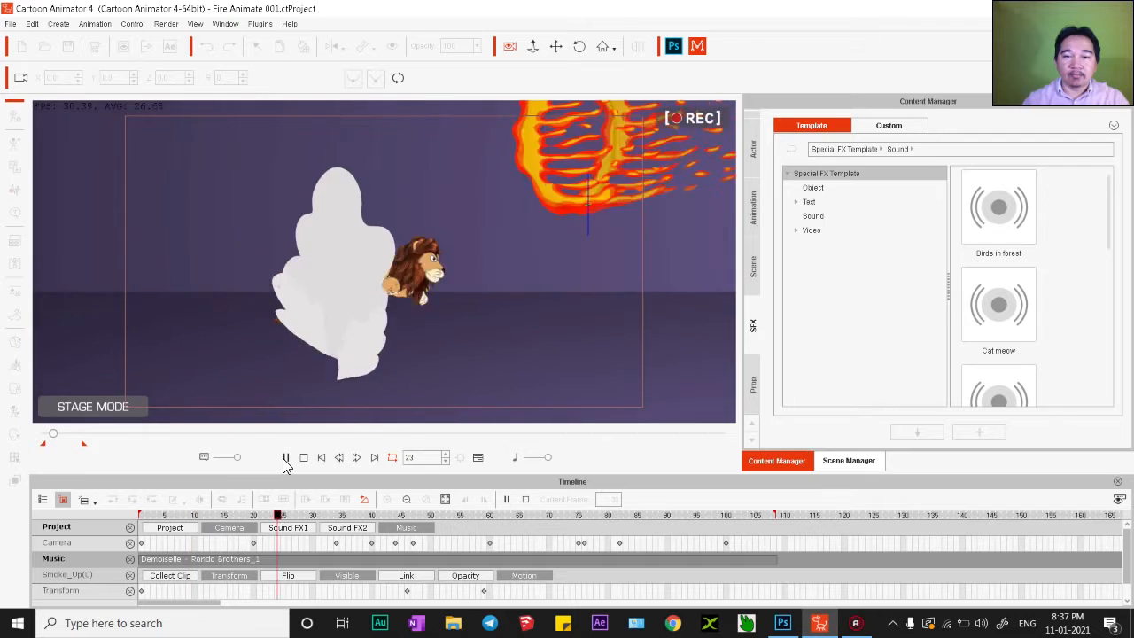
Play back the existing fire and lion animation to review it
{"action": "left_click", "coordinate": [285, 457]}
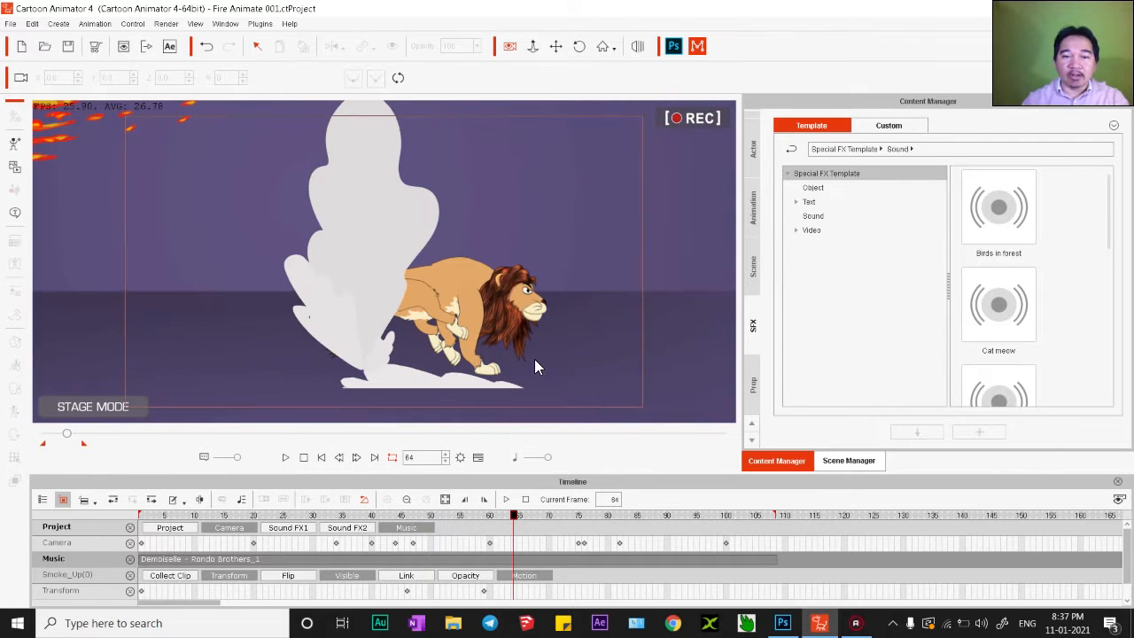
{"action": "key", "text": "space"}
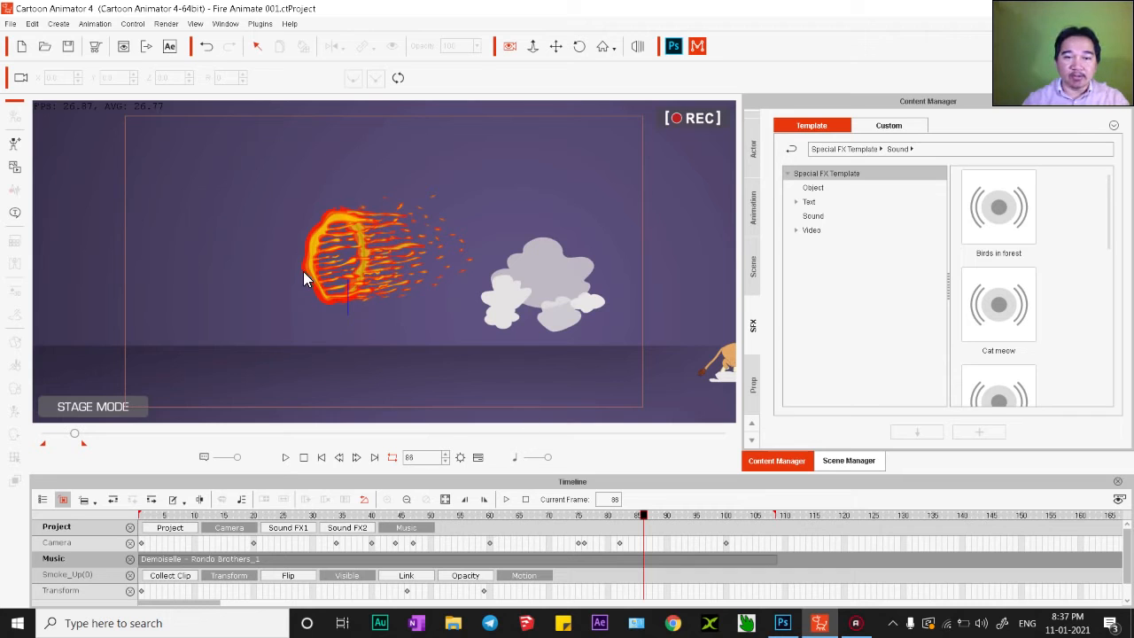
{"action": "left_click", "coordinate": [320, 230]}
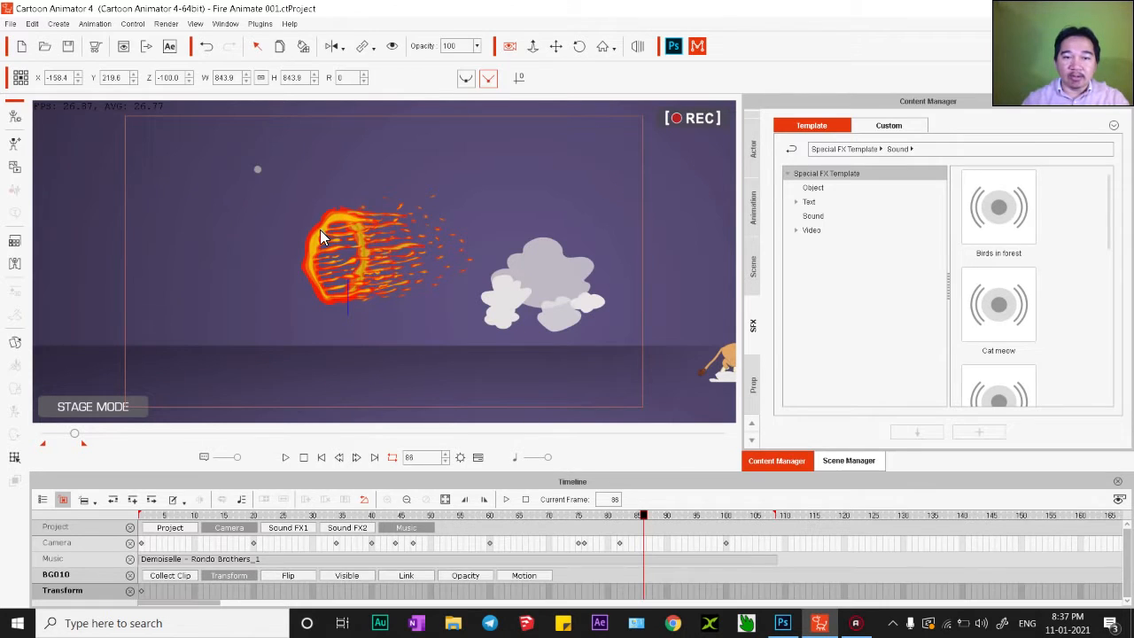
Create a new project and locate the Character template folder in File Explorer
{"action": "left_click", "coordinate": [23, 46]}
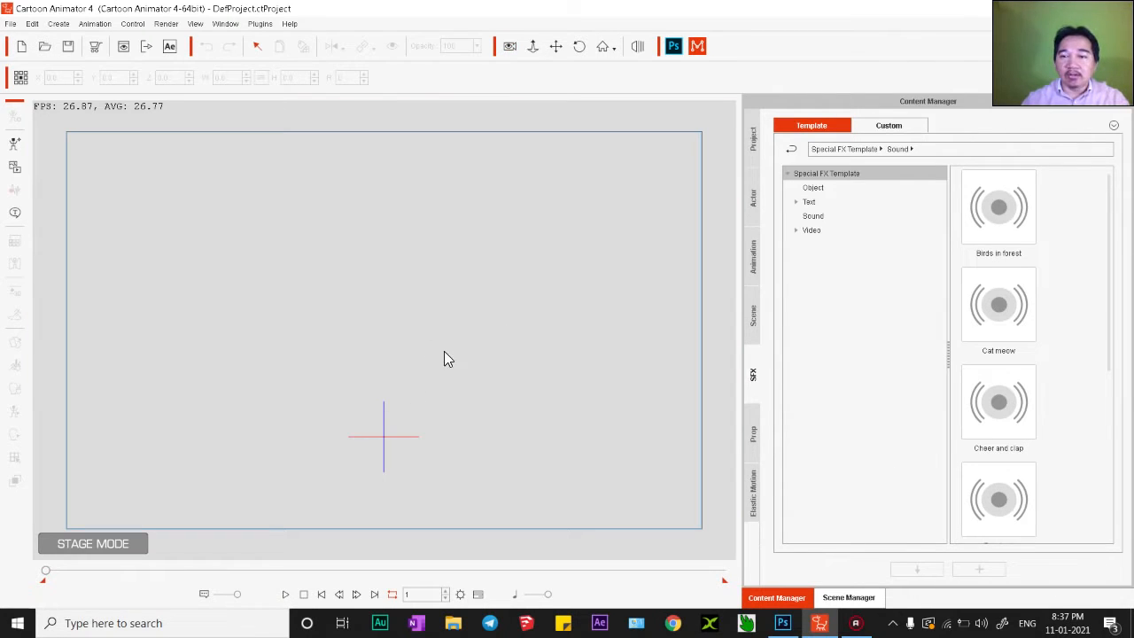
{"action": "left_click", "coordinate": [752, 197]}
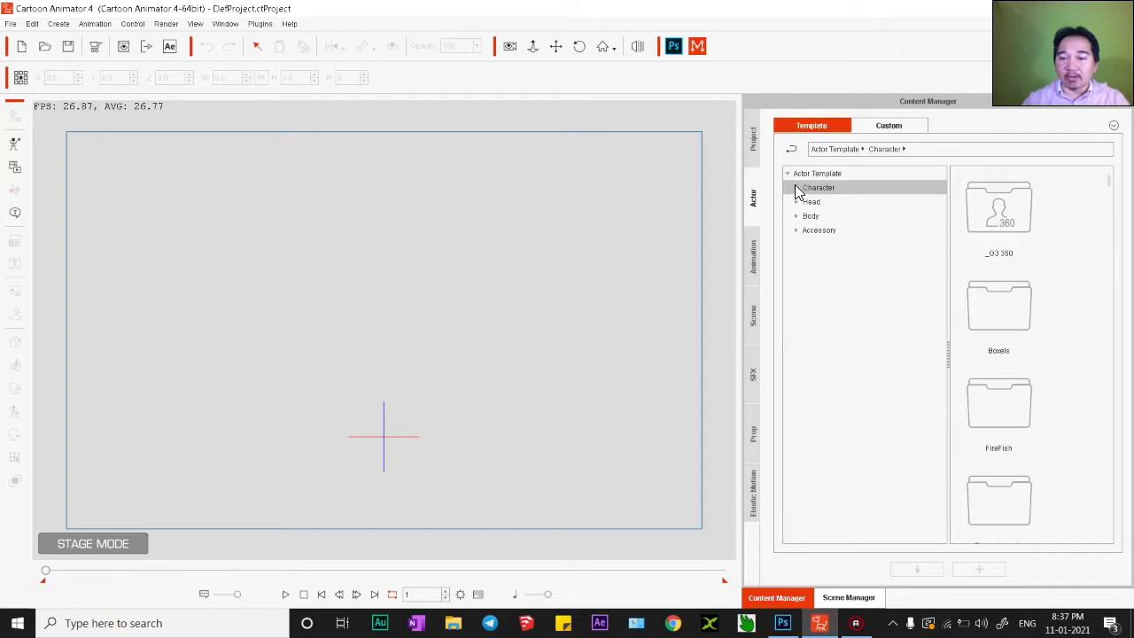
{"action": "left_click", "coordinate": [905, 128]}
{"action": "left_click", "coordinate": [801, 126]}
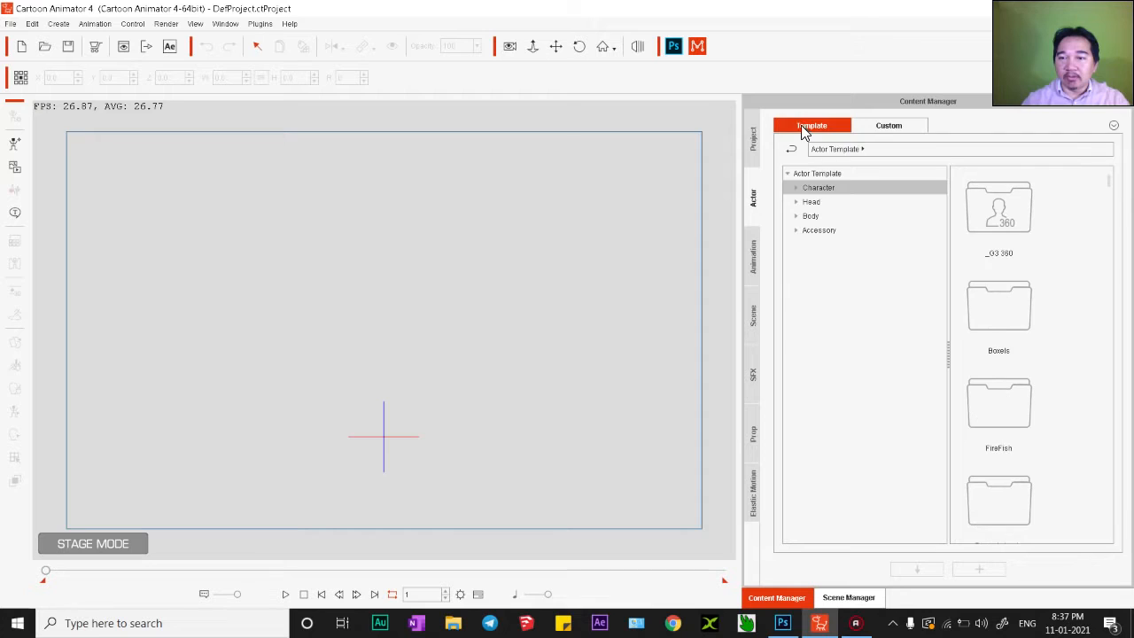
{"action": "left_click", "coordinate": [796, 188]}
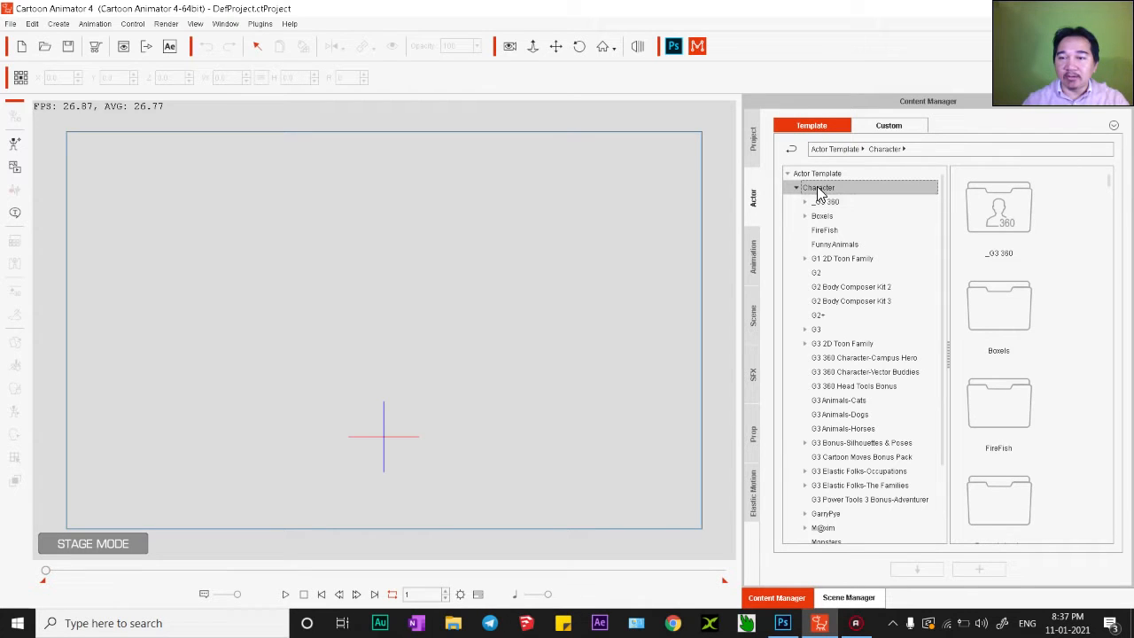
{"action": "right_click", "coordinate": [817, 189]}
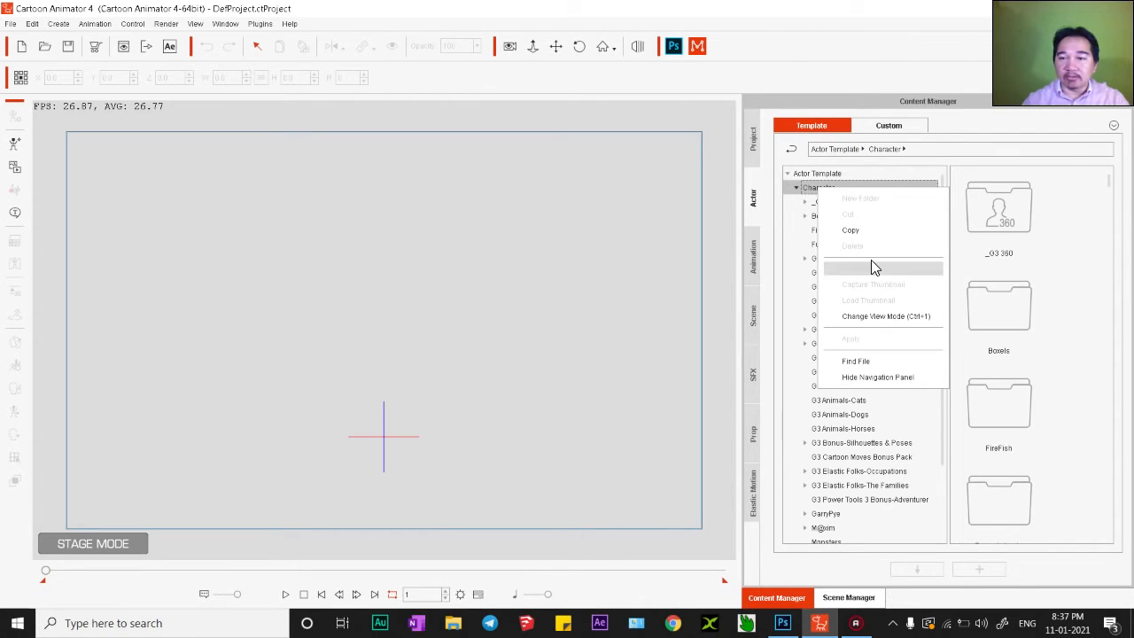
{"action": "left_click", "coordinate": [866, 363]}
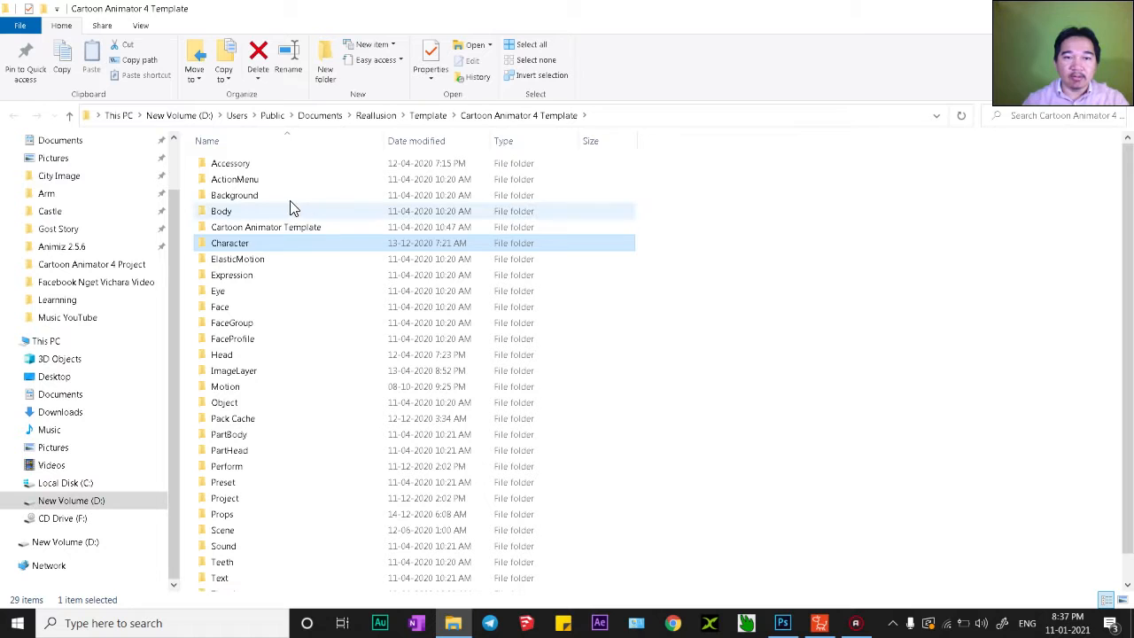
Open the Character folder inside Cartoon Animator 4 Custom on drive D
{"action": "left_click", "coordinate": [75, 500]}
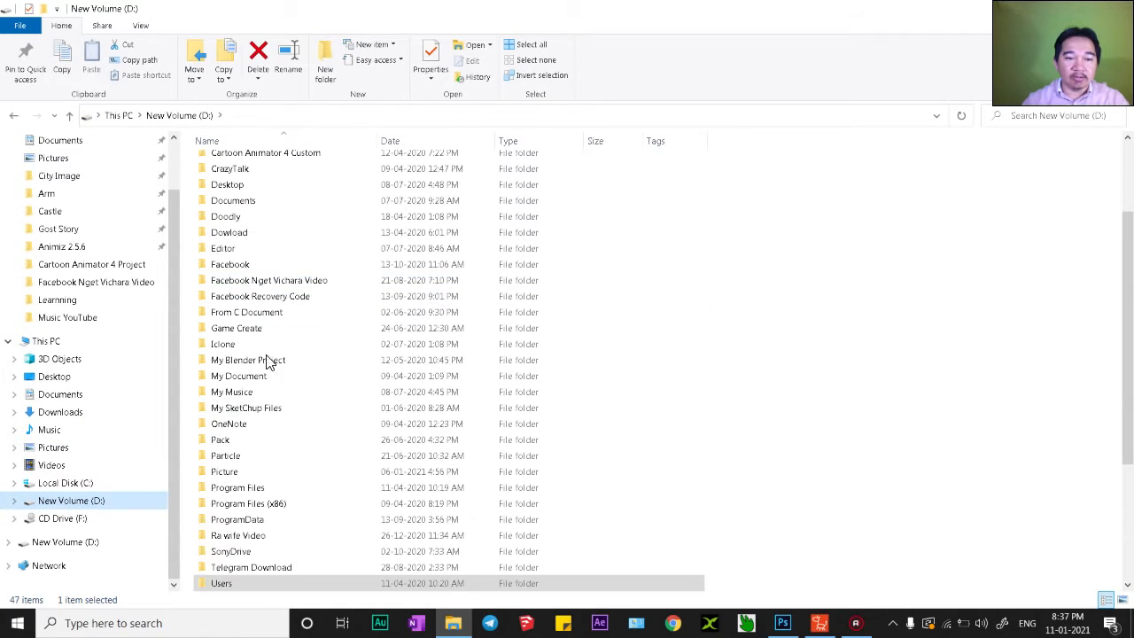
{"action": "scroll", "coordinate": [271, 359], "scroll_direction": "up", "scroll_amount": 3}
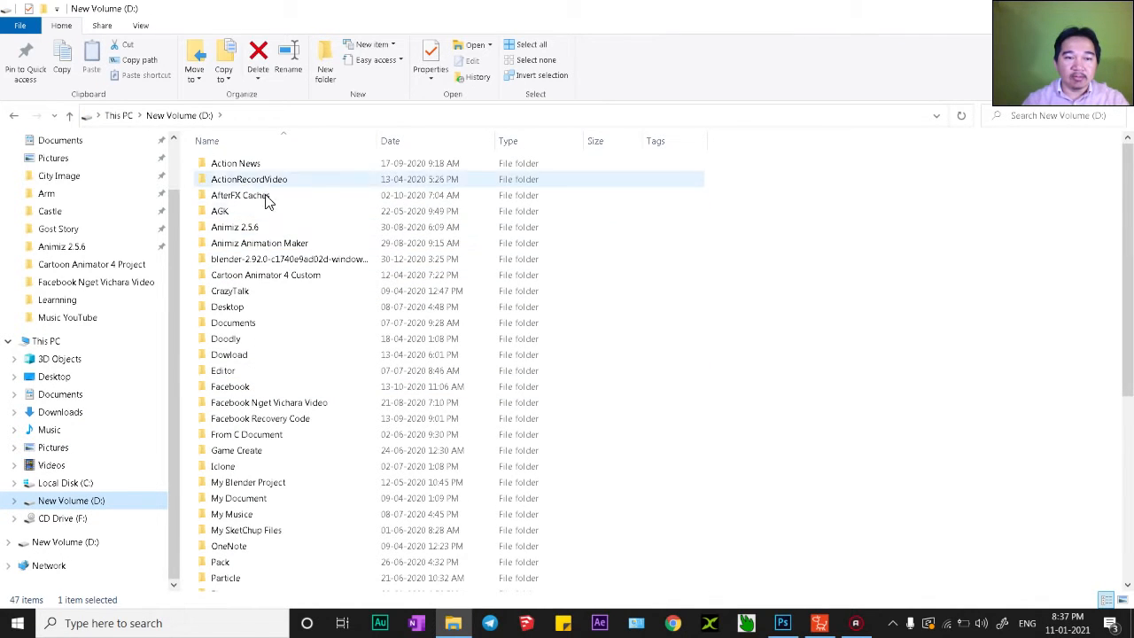
{"action": "double_click", "coordinate": [250, 276]}
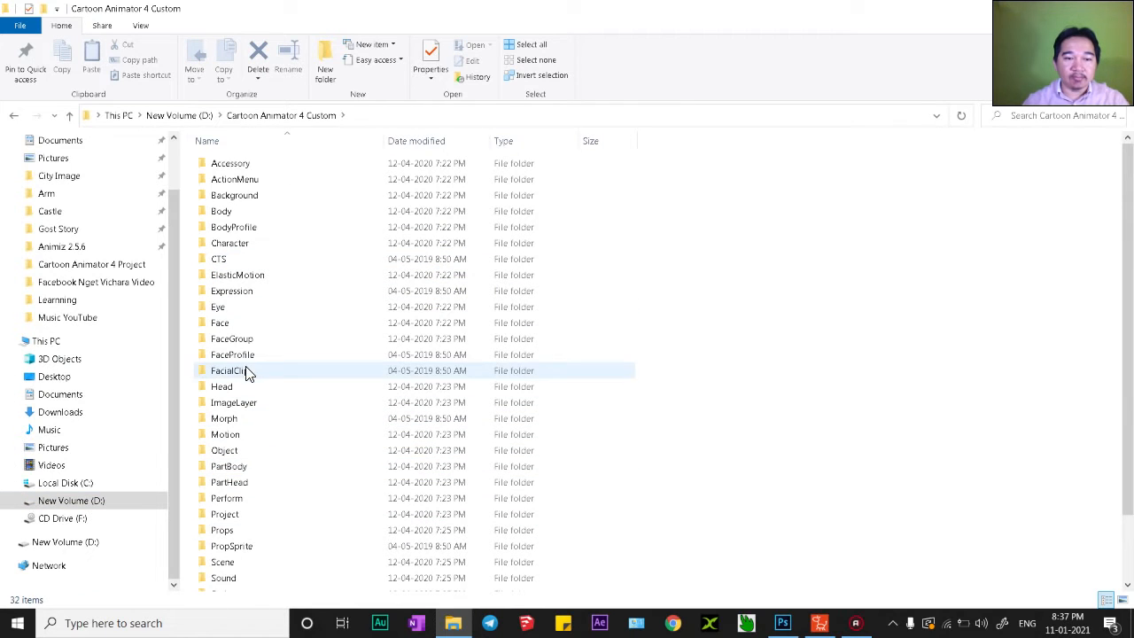
{"action": "left_click", "coordinate": [245, 469]}
{"action": "key", "text": "c"}
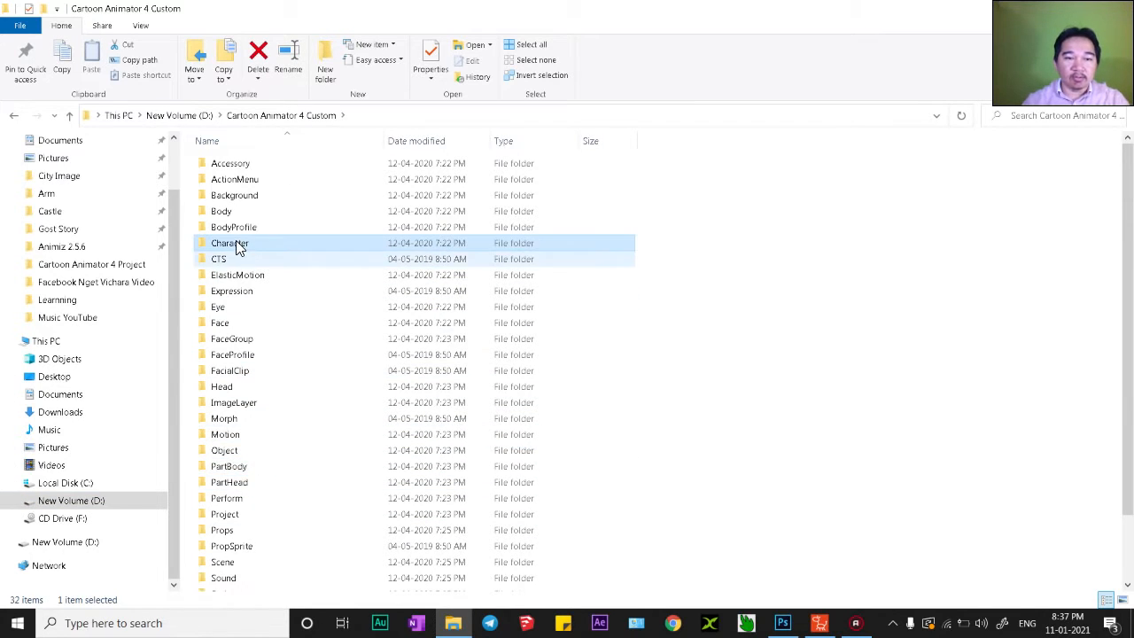
{"action": "double_click", "coordinate": [280, 247]}
Add the Cartoon Lion profile.ctTBactor character to the stage, place it near the lower left, and flip it to face right
{"action": "scroll", "coordinate": [558, 387], "scroll_direction": "down", "scroll_amount": 7}
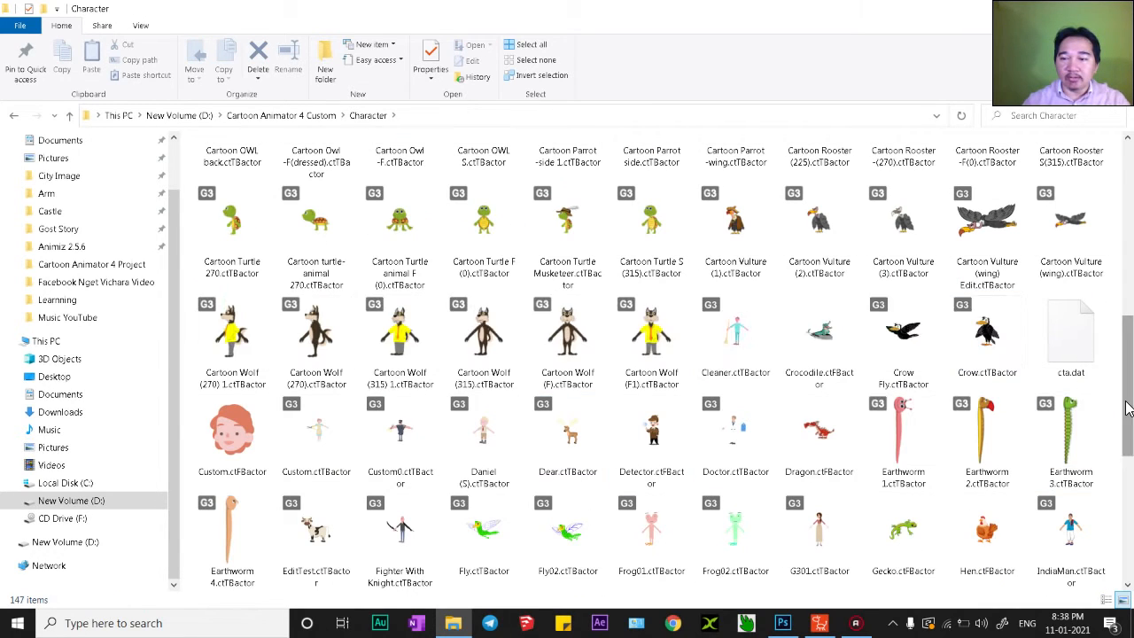
{"action": "left_click_drag", "start_coordinate": [1128, 408], "coordinate": [1130, 321]}
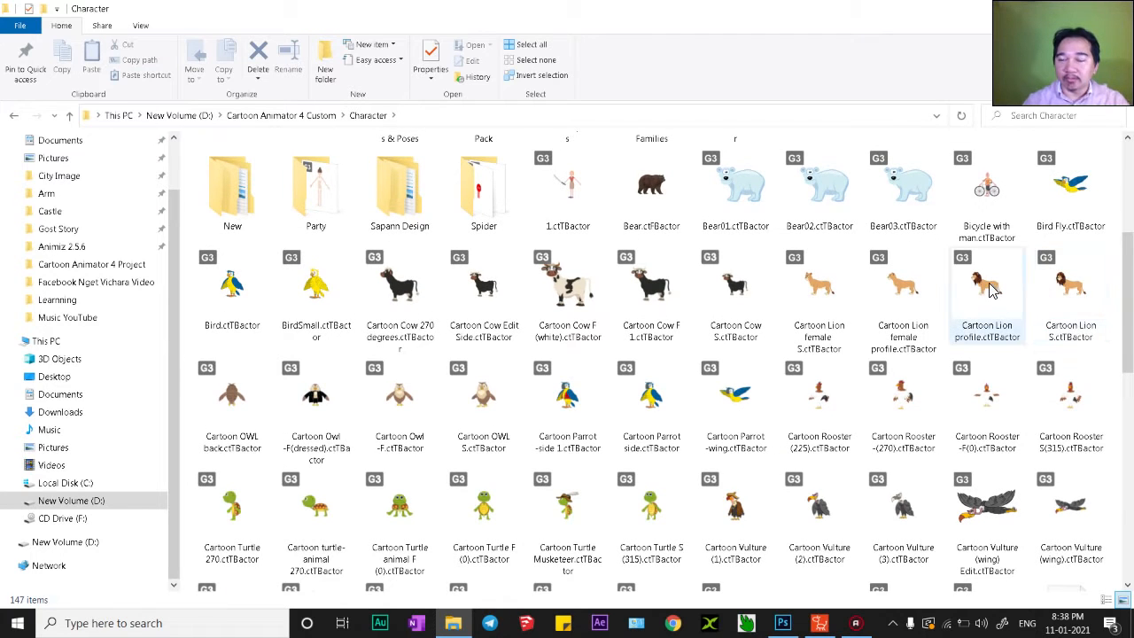
{"action": "left_click_drag", "start_coordinate": [990, 292], "coordinate": [428, 384]}
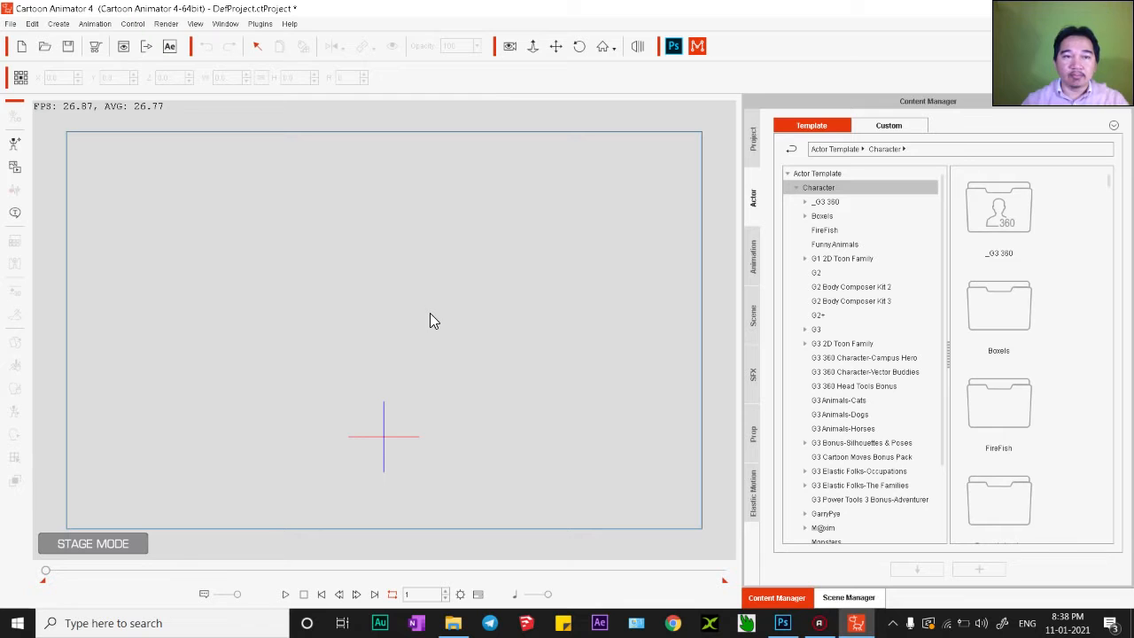
{"action": "left_click_drag", "start_coordinate": [425, 390], "coordinate": [237, 408]}
{"action": "left_click", "coordinate": [330, 46]}
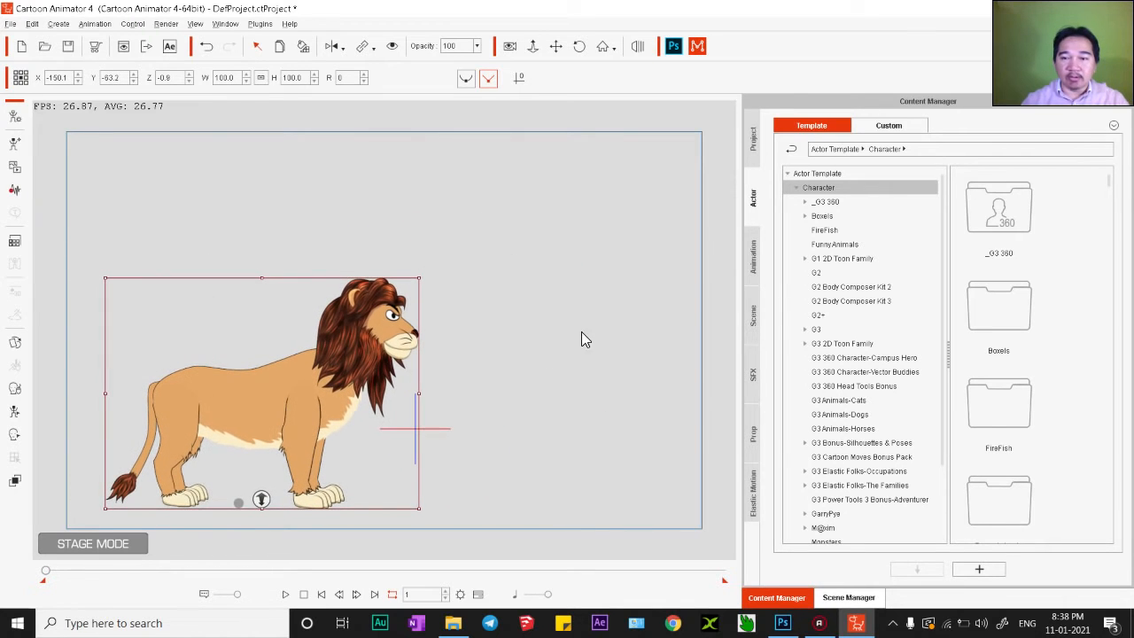
Apply the Run(2L) motion from the G3 Animals Dog Move folder to the lion and play it
{"action": "left_click", "coordinate": [750, 258]}
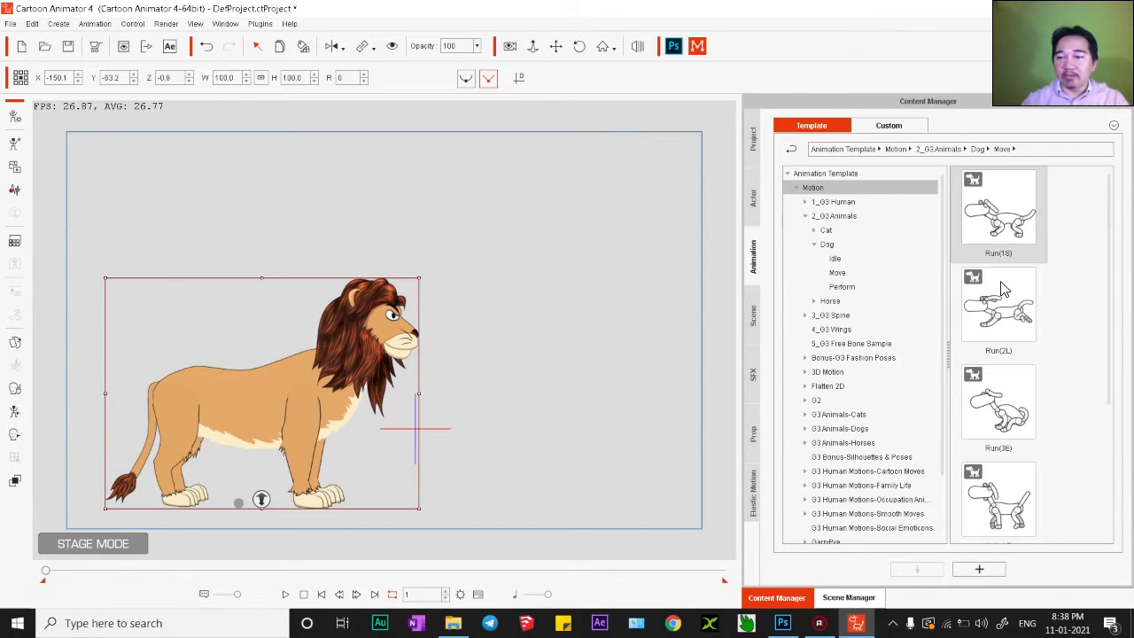
{"action": "left_click", "coordinate": [813, 187]}
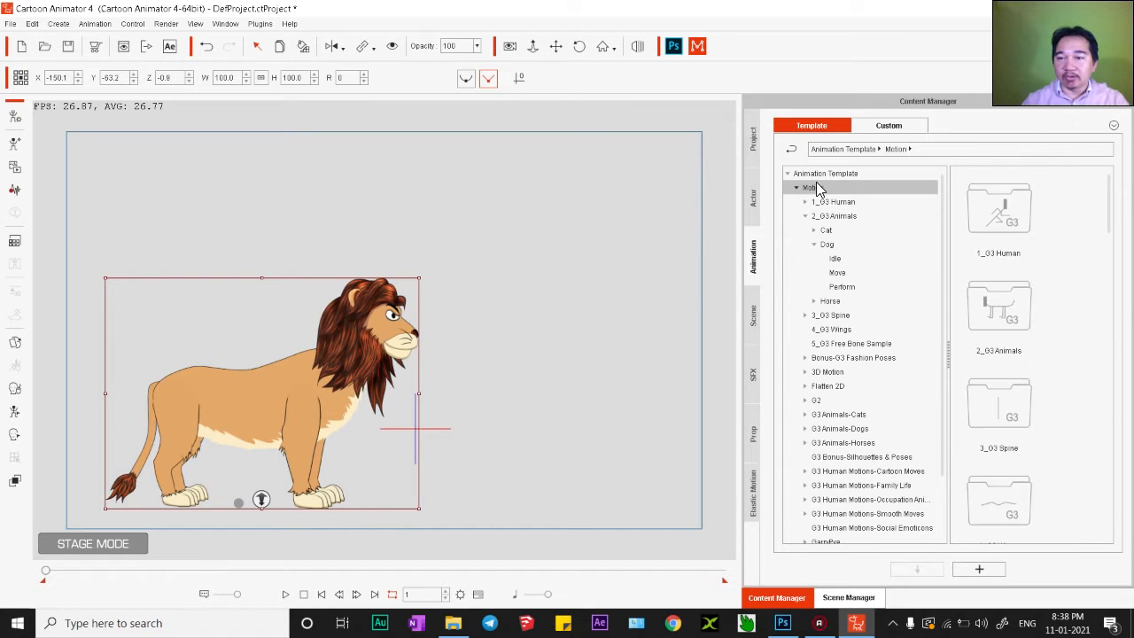
{"action": "left_click", "coordinate": [846, 246]}
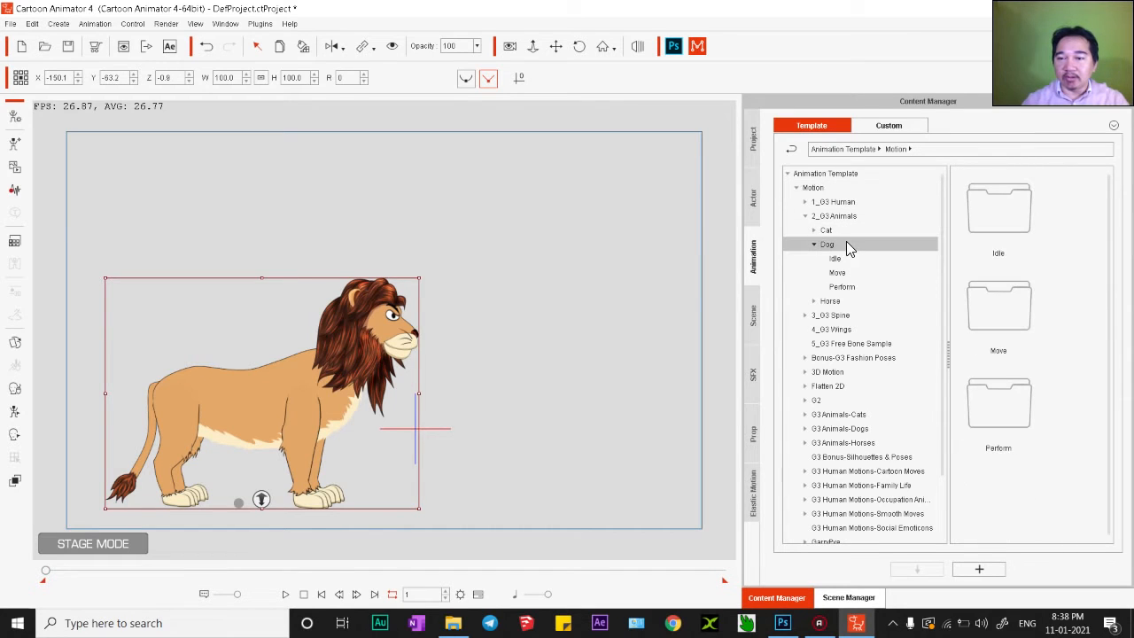
{"action": "left_click", "coordinate": [839, 271]}
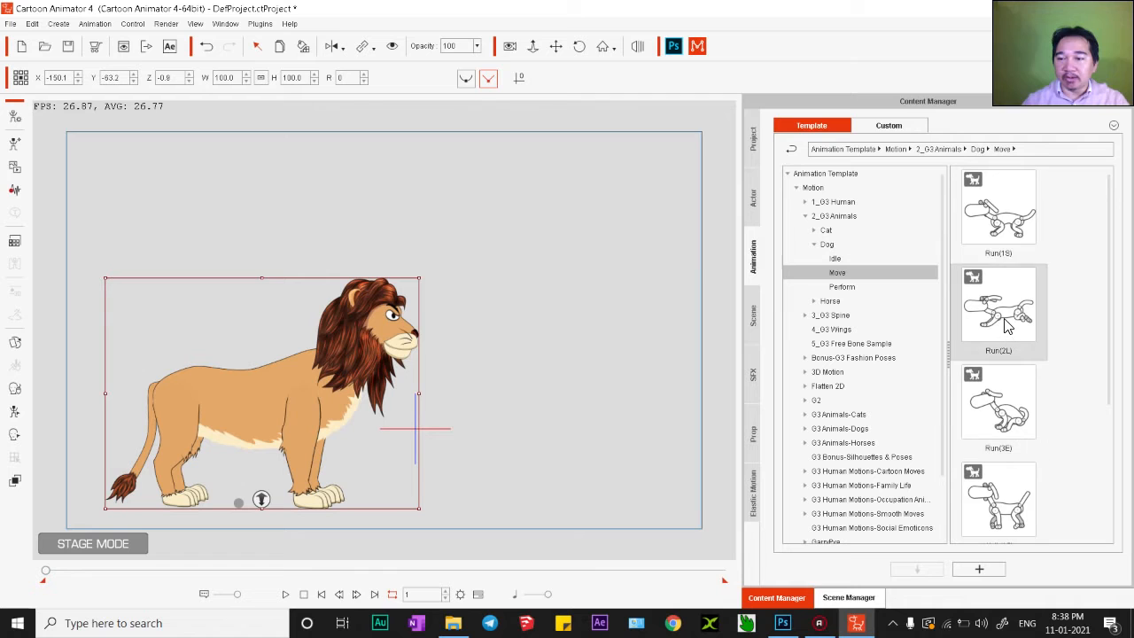
{"action": "left_click", "coordinate": [1005, 325]}
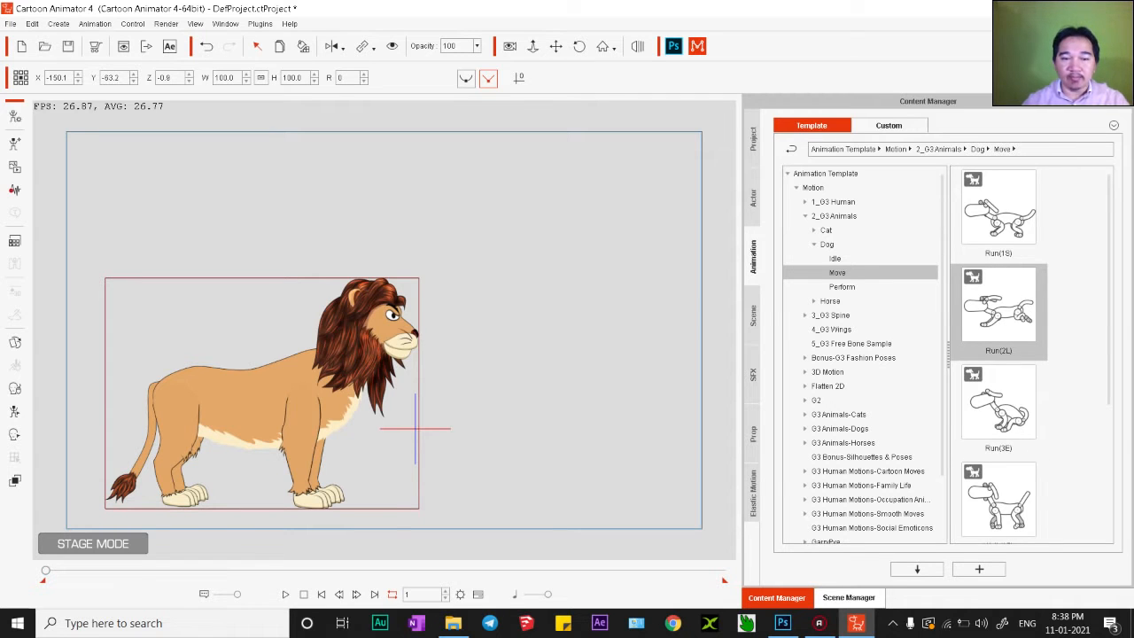
{"action": "key", "text": "space"}
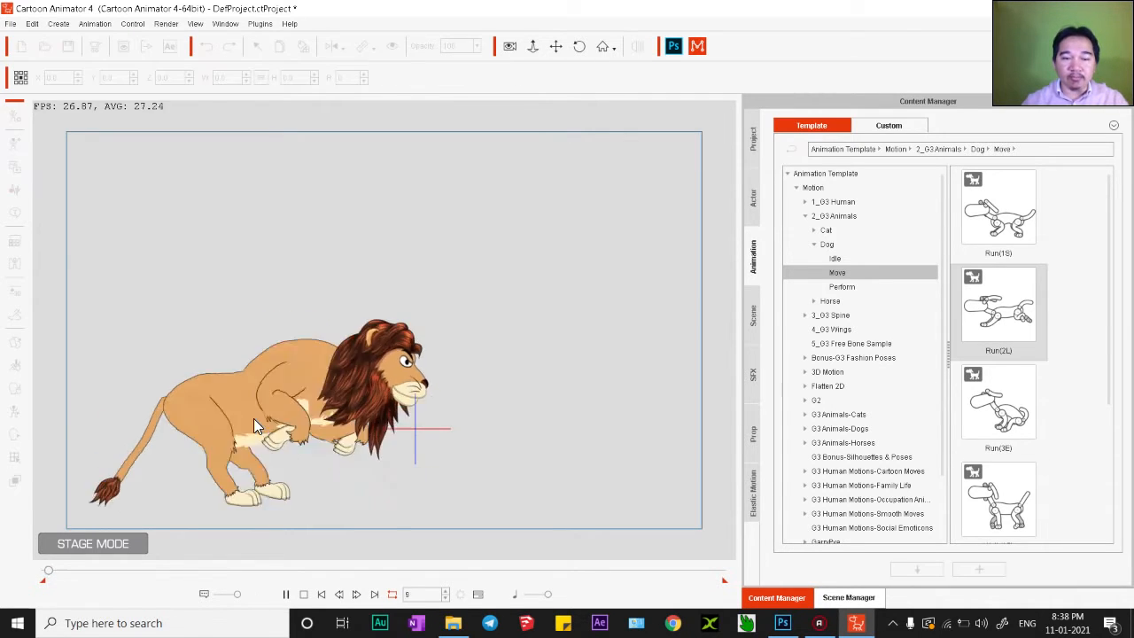
Show the lion's Motion track in the timeline and extend the Run(2L) clip to about frame 960
{"action": "left_click", "coordinate": [477, 594]}
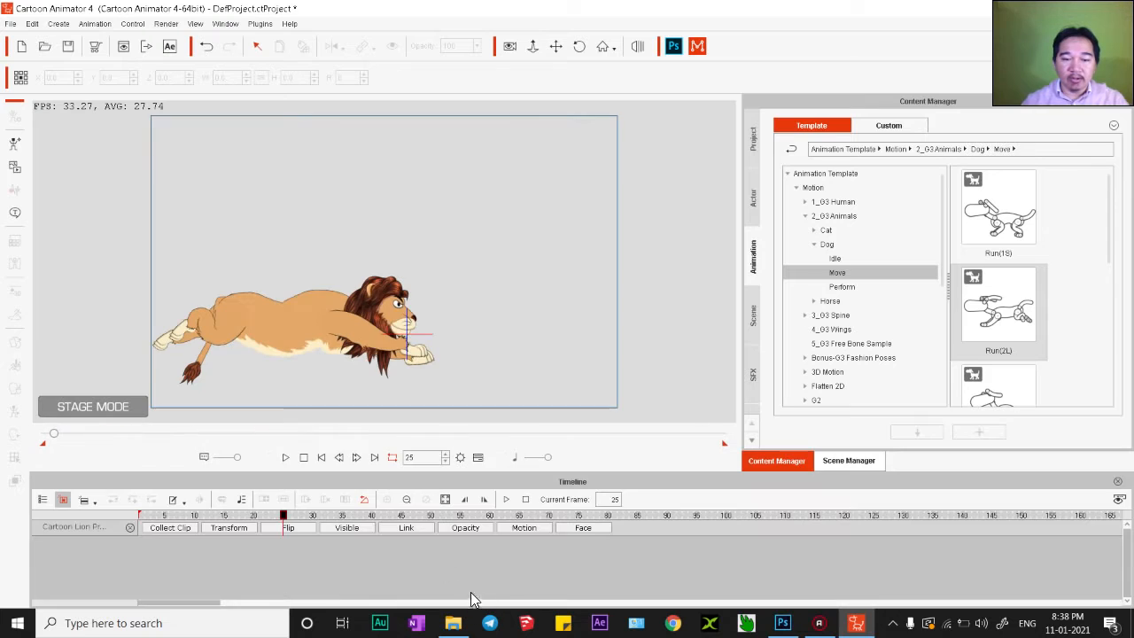
{"action": "left_click", "coordinate": [523, 528]}
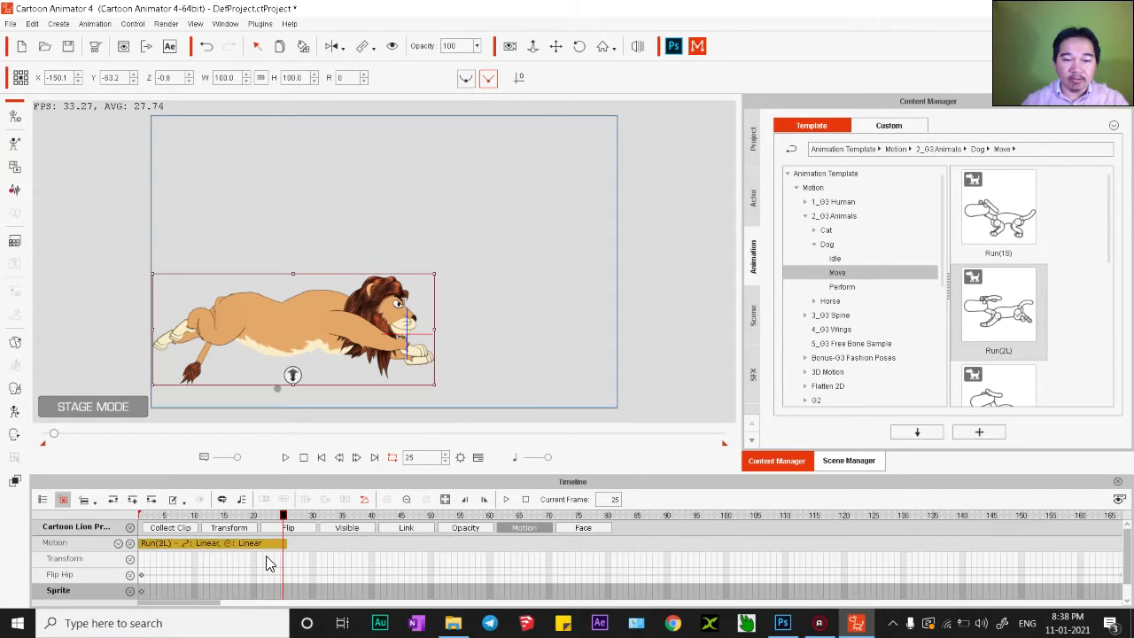
{"action": "scroll", "coordinate": [259, 549], "scroll_direction": "down", "scroll_amount": 3}
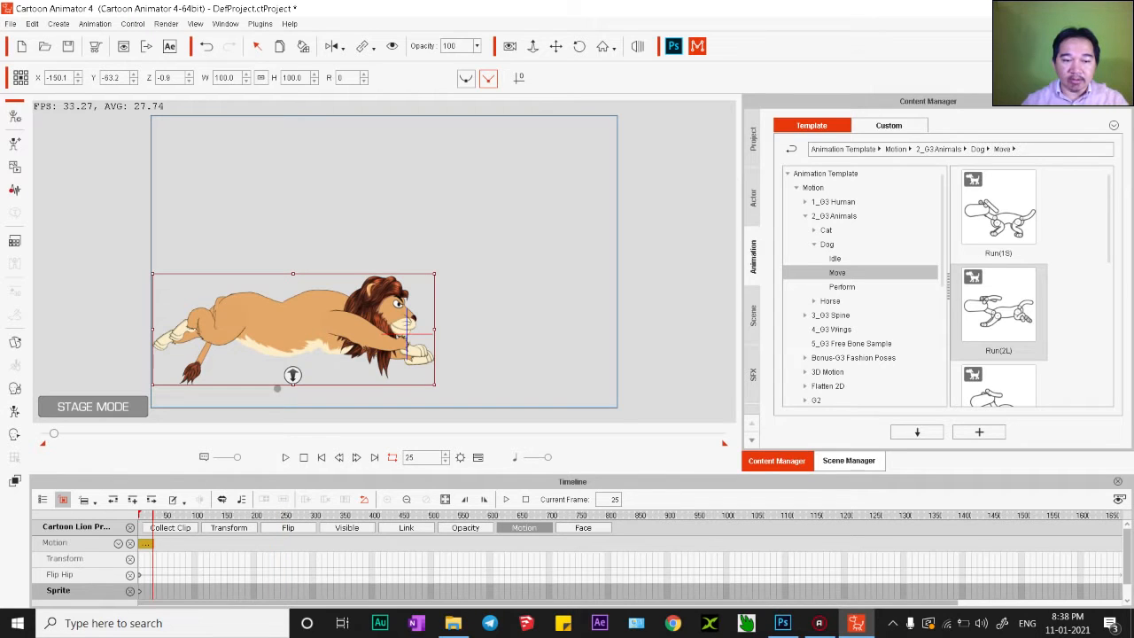
{"action": "left_click_drag", "start_coordinate": [155, 542], "coordinate": [705, 543]}
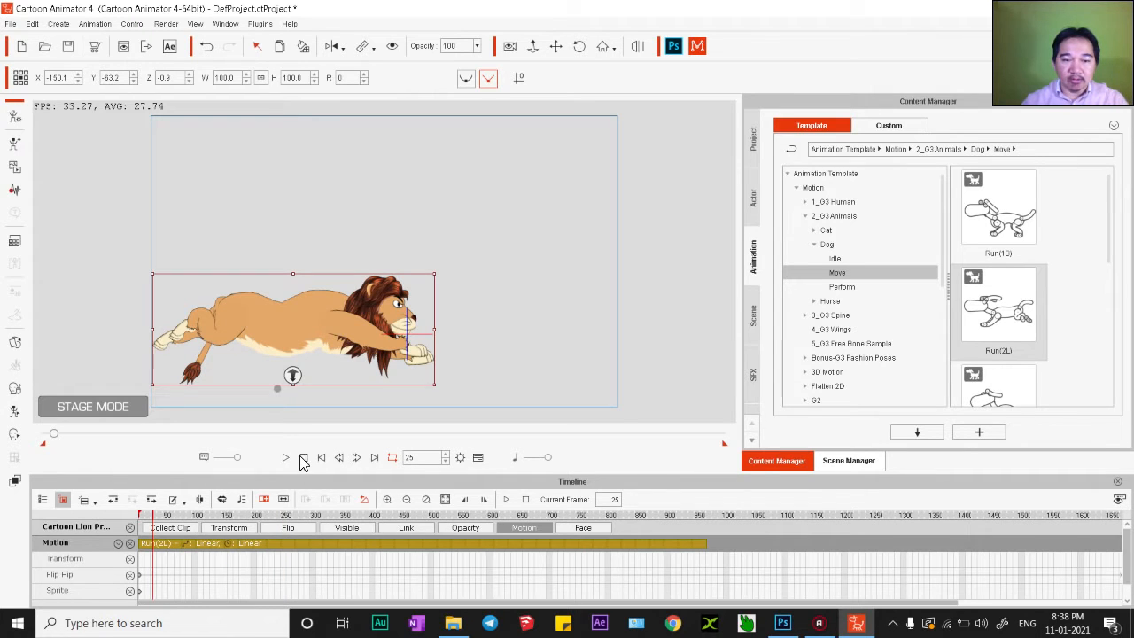
At frame 123, move the lion horizontally past the stage's right edge to X 1060.4 and play back the run
{"action": "left_click", "coordinate": [303, 457]}
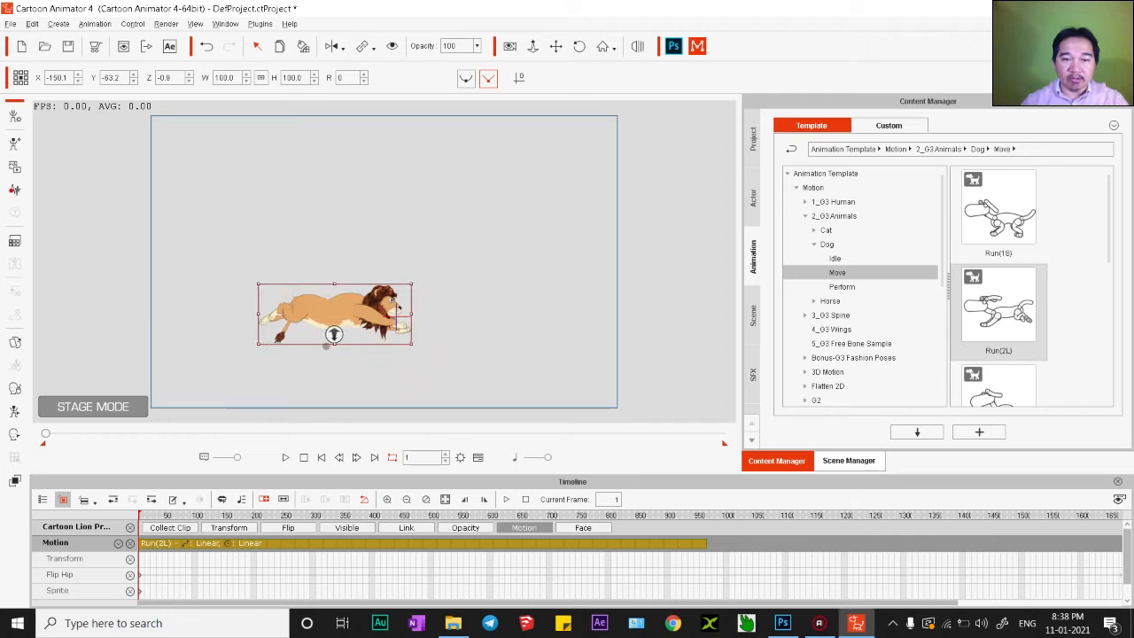
{"action": "left_click_drag", "start_coordinate": [381, 318], "coordinate": [237, 334]}
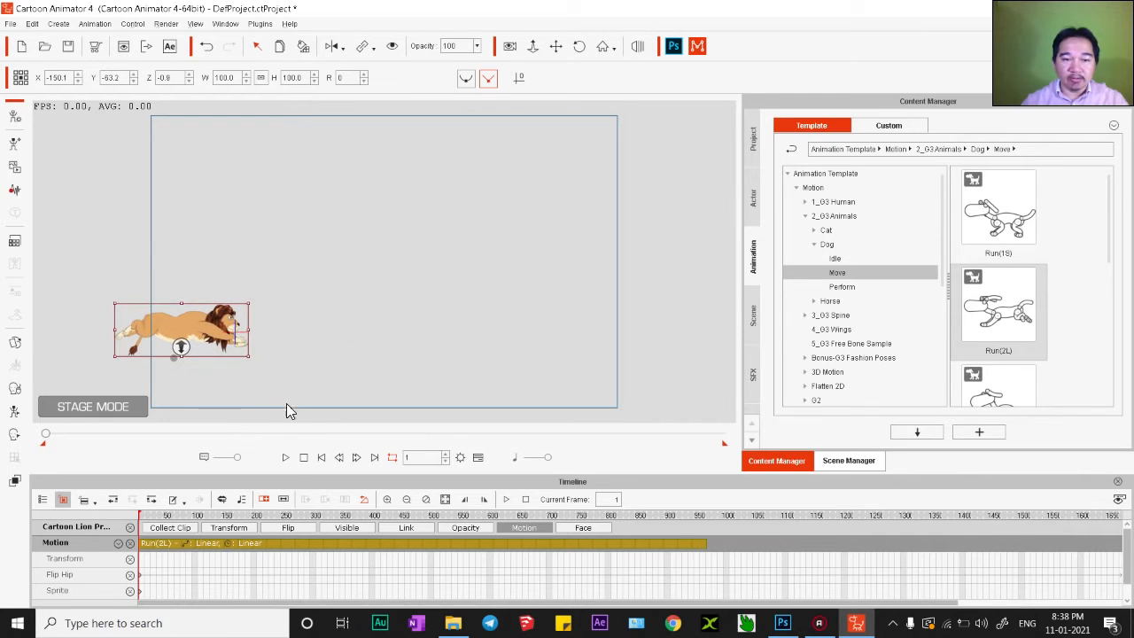
{"action": "left_click", "coordinate": [285, 457]}
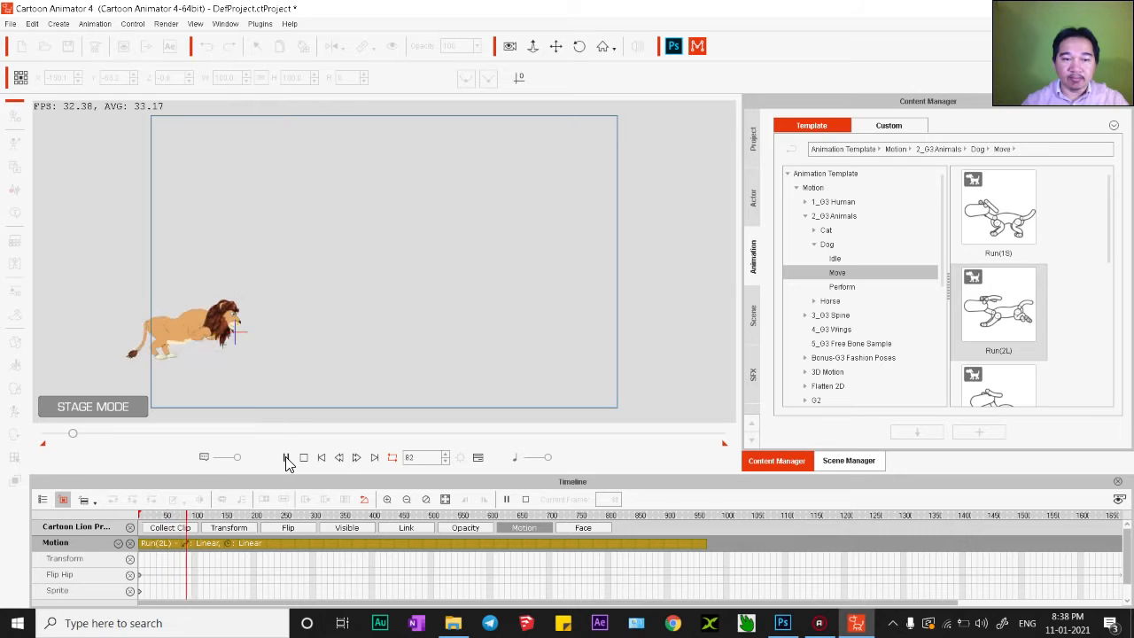
{"action": "left_click", "coordinate": [285, 457]}
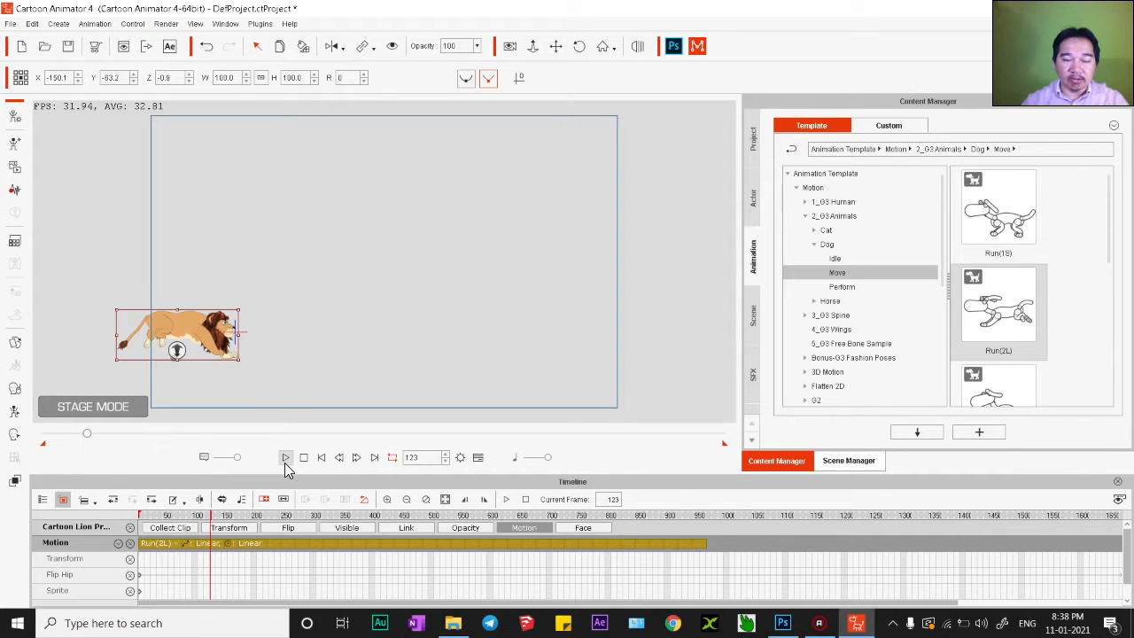
{"action": "left_click_drag", "start_coordinate": [177, 350], "coordinate": [672, 350]}
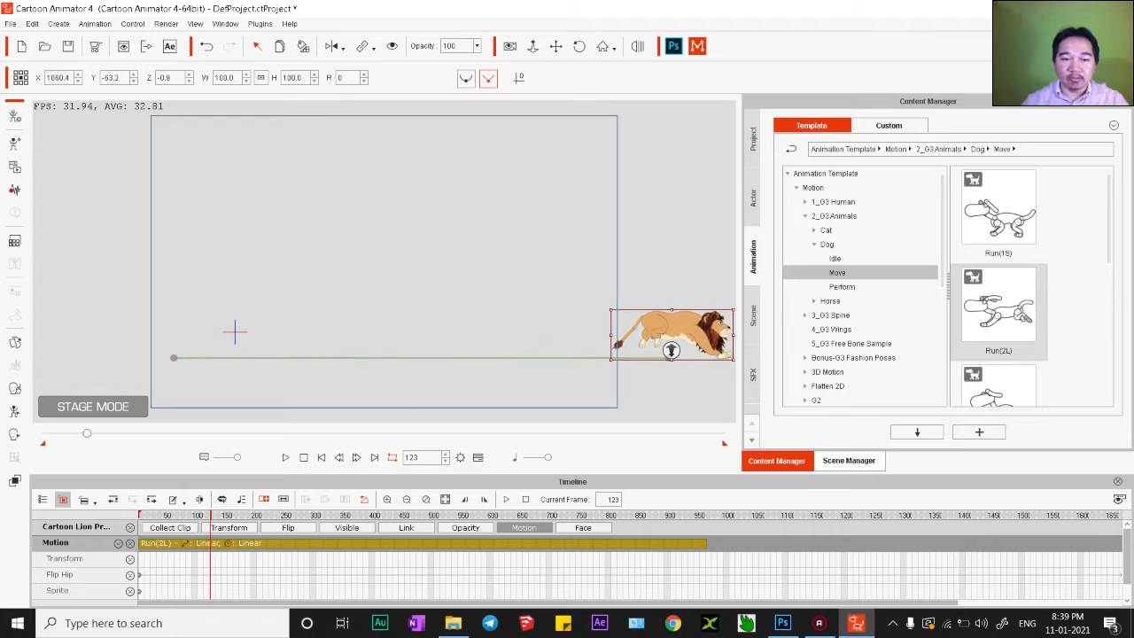
{"action": "left_click", "coordinate": [285, 457]}
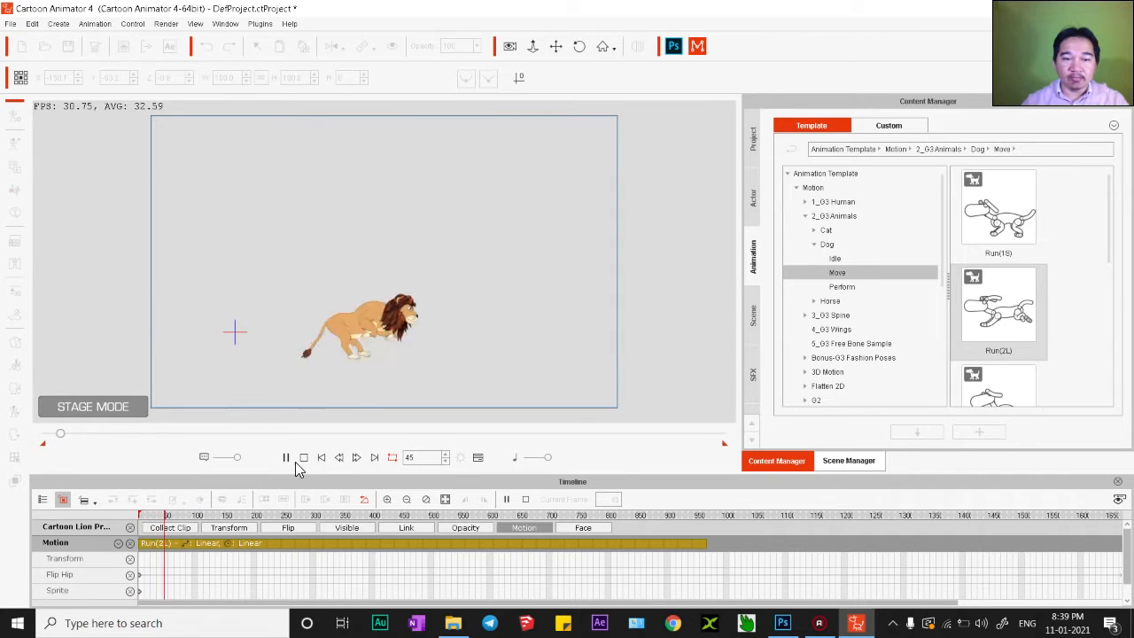
{"action": "left_click", "coordinate": [303, 457]}
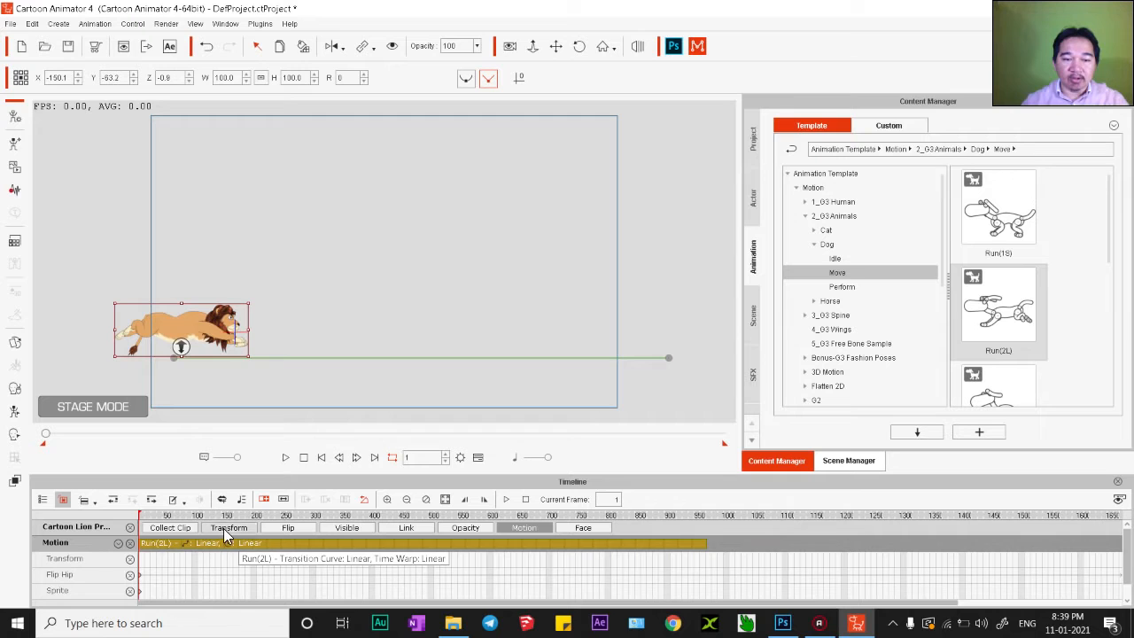
Show the lion's Transform track, move its end key earlier to frame 100, and play back the faster run
{"action": "left_click", "coordinate": [223, 528]}
{"action": "left_click", "coordinate": [210, 543]}
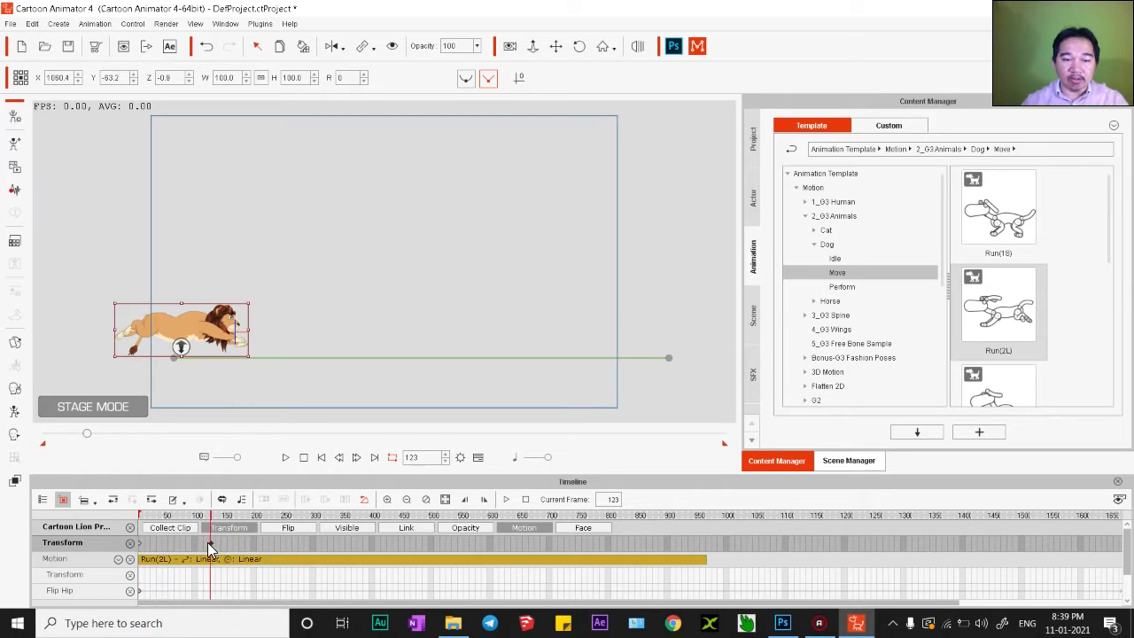
{"action": "scroll", "coordinate": [203, 546], "scroll_direction": "up", "scroll_amount": 5}
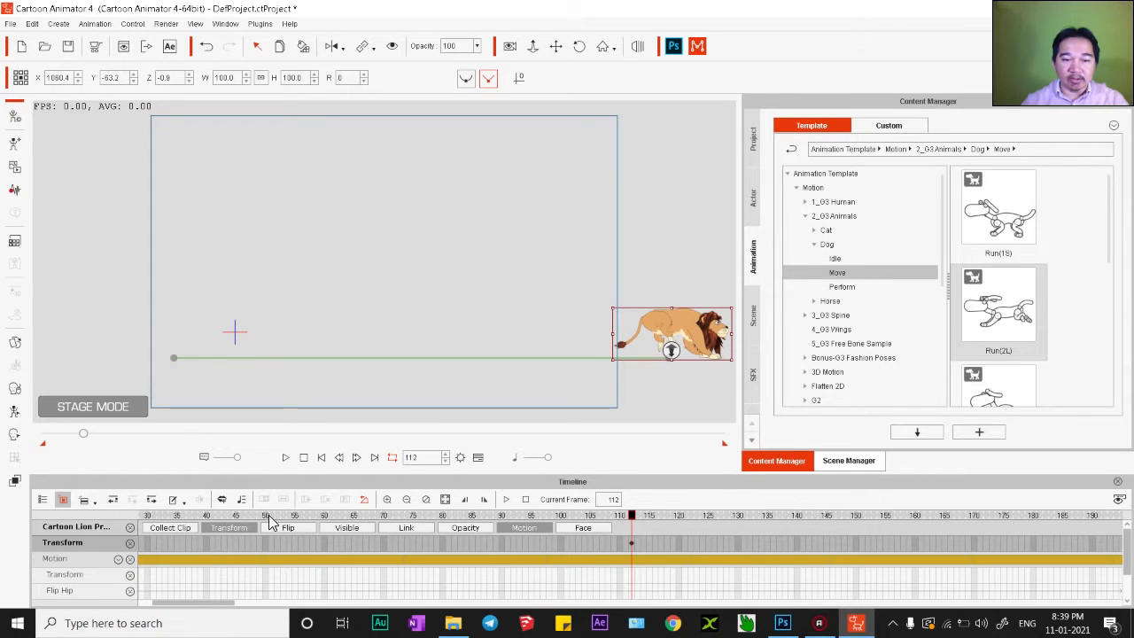
{"action": "left_click", "coordinate": [285, 457]}
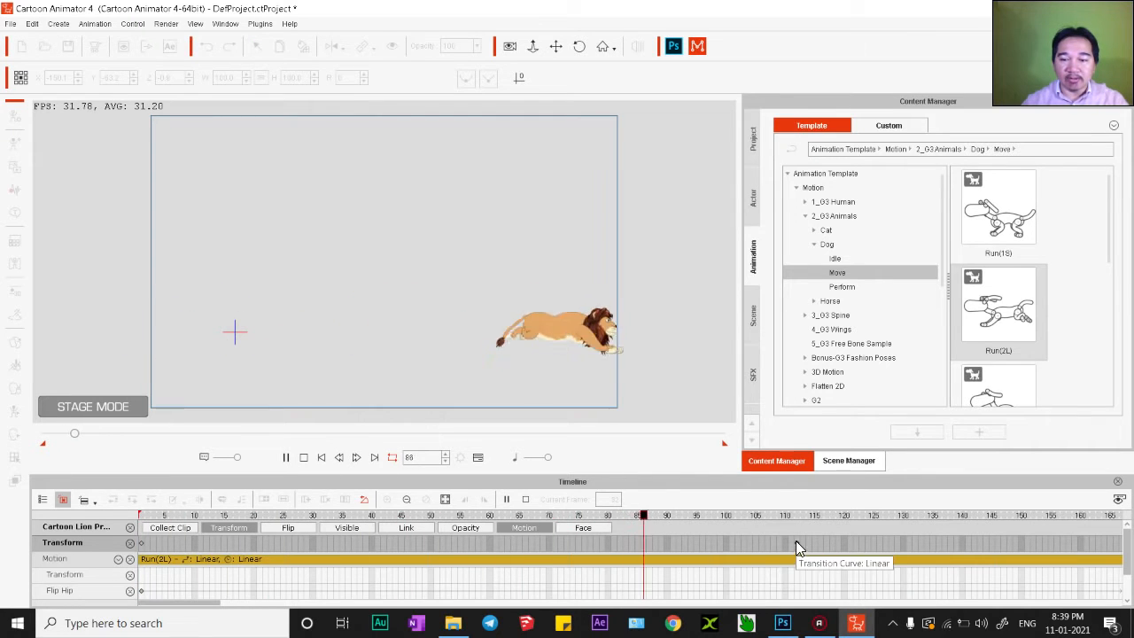
{"action": "left_click", "coordinate": [305, 455]}
{"action": "left_click", "coordinate": [284, 457]}
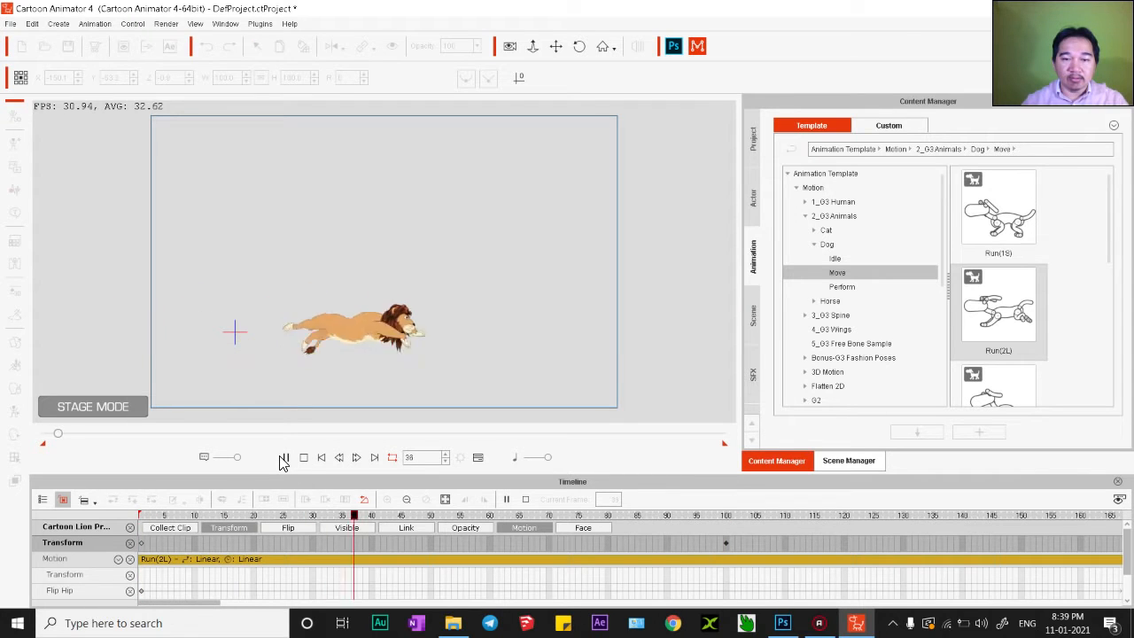
At frame 1, move the lion's start position farther left to X -535.7, Y -53.1 and play back the run
{"action": "left_click", "coordinate": [304, 457]}
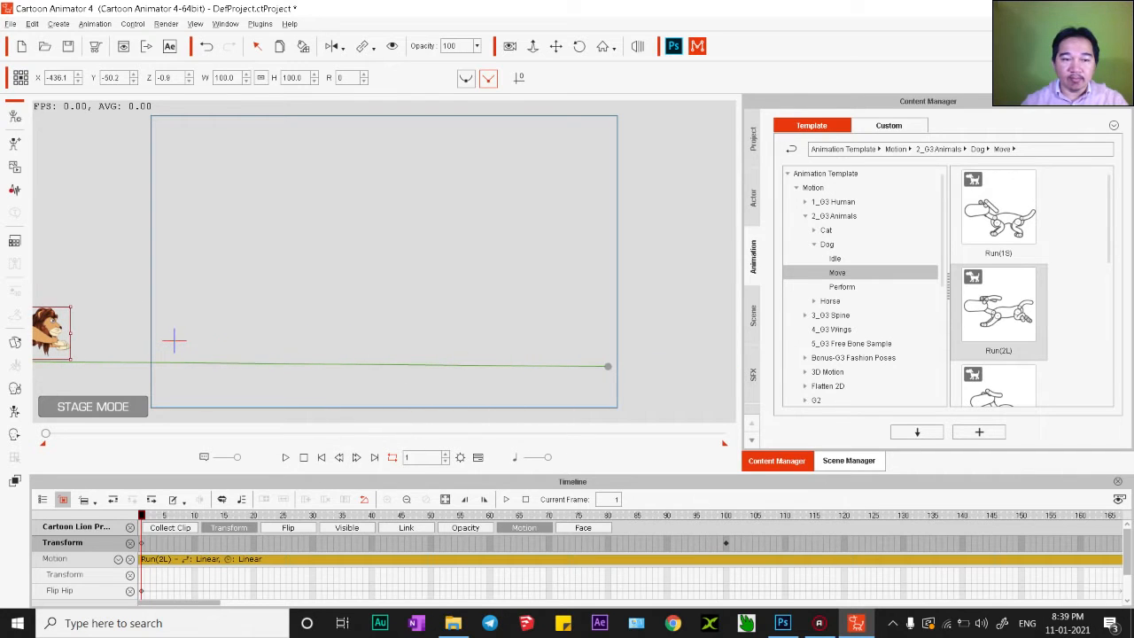
{"action": "left_click", "coordinate": [285, 457]}
{"action": "left_click", "coordinate": [303, 457]}
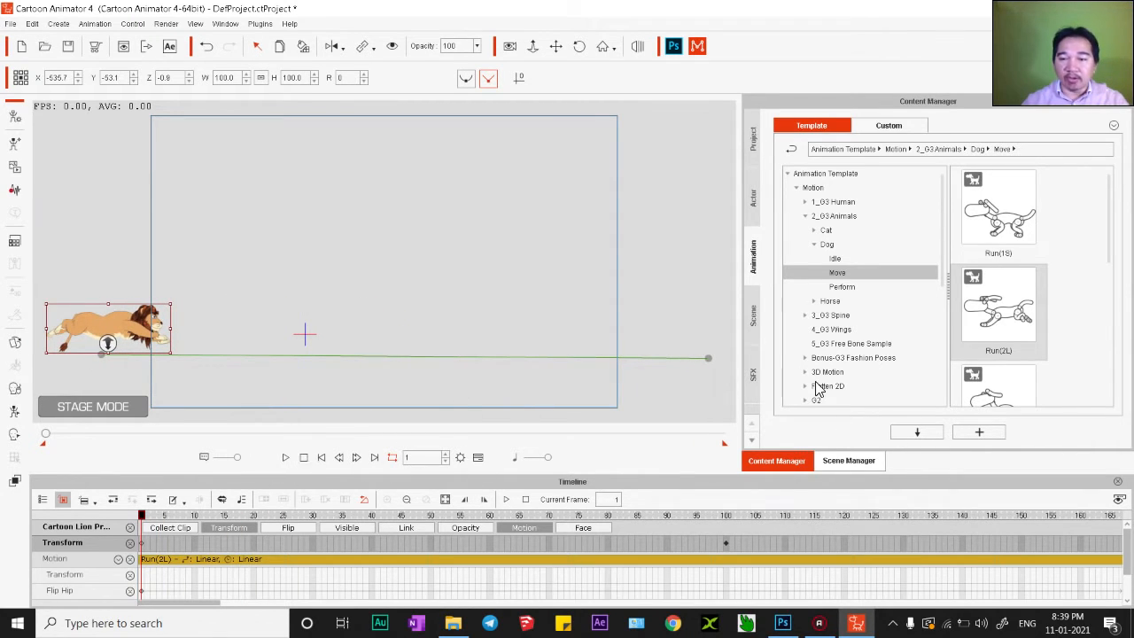
Add the animated Fire 008 prop from the custom Fire Effect library to the stage, above and ahead of the lion
{"action": "left_click", "coordinate": [753, 394]}
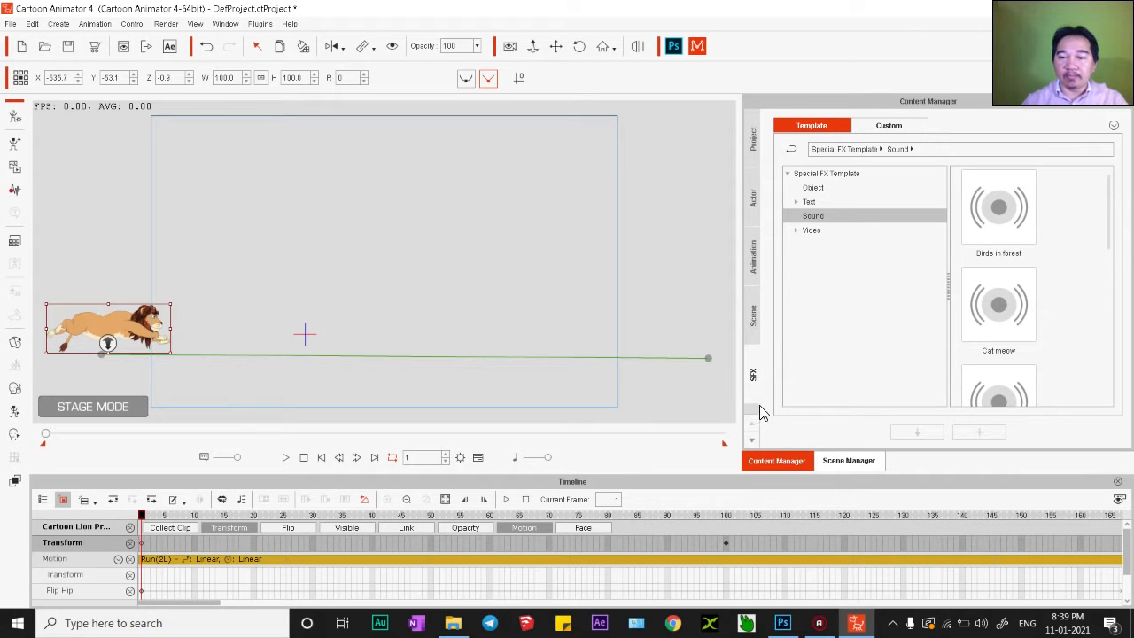
{"action": "scroll", "coordinate": [755, 411], "scroll_direction": "down", "scroll_amount": 2}
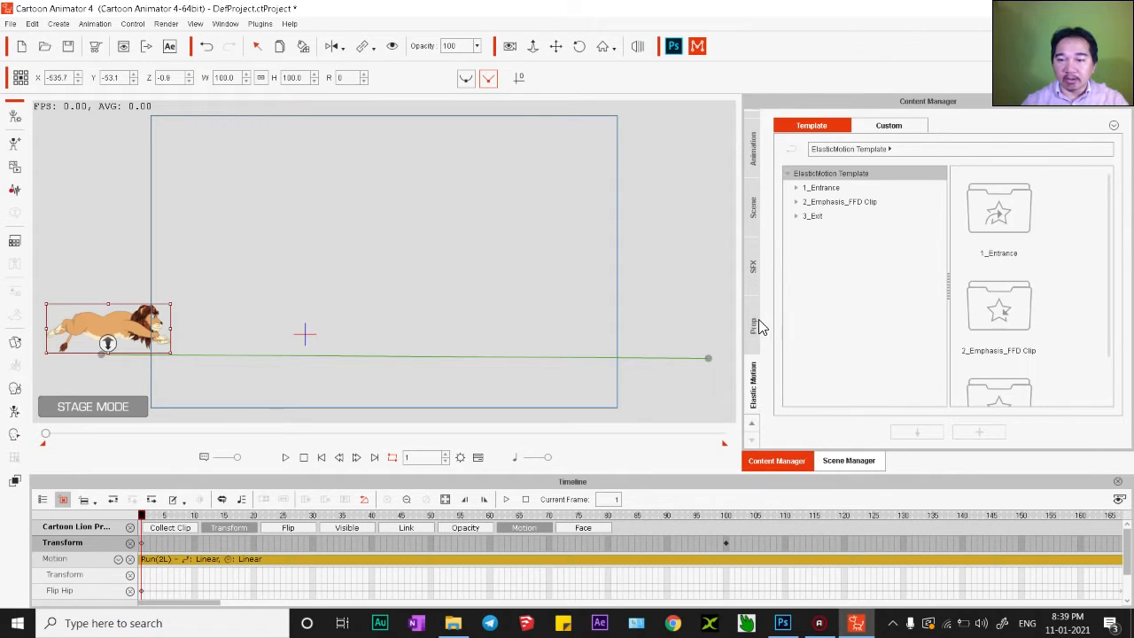
{"action": "left_click", "coordinate": [759, 323]}
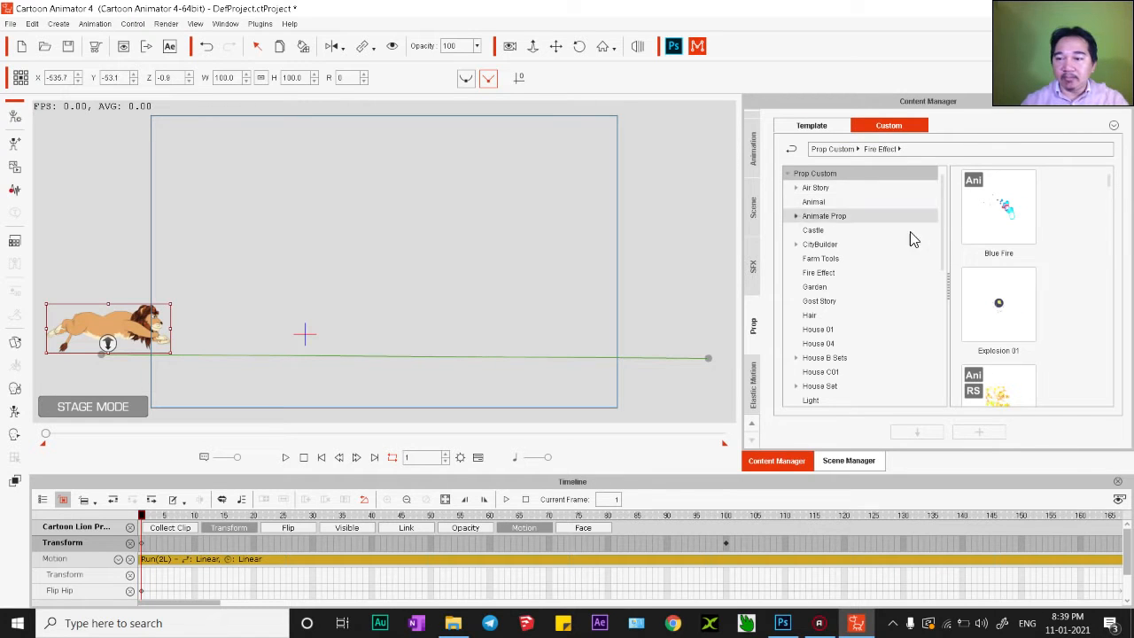
{"action": "scroll", "coordinate": [998, 318], "scroll_direction": "down", "scroll_amount": 8}
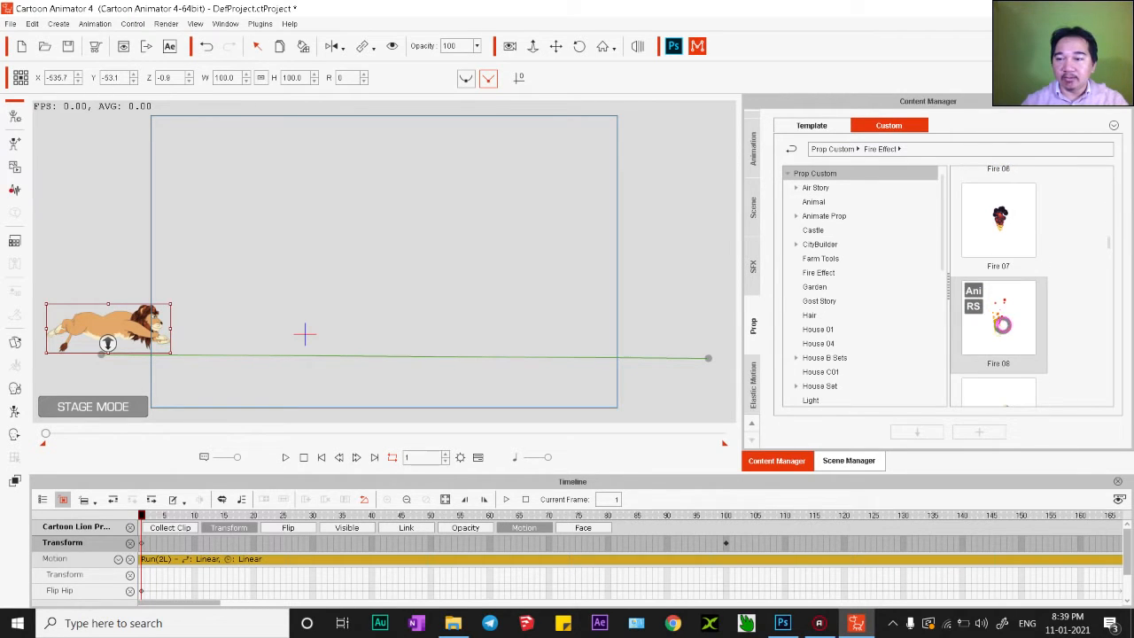
{"action": "scroll", "coordinate": [1001, 327], "scroll_direction": "down", "scroll_amount": 5}
{"action": "scroll", "coordinate": [1103, 323], "scroll_direction": "down", "scroll_amount": 6}
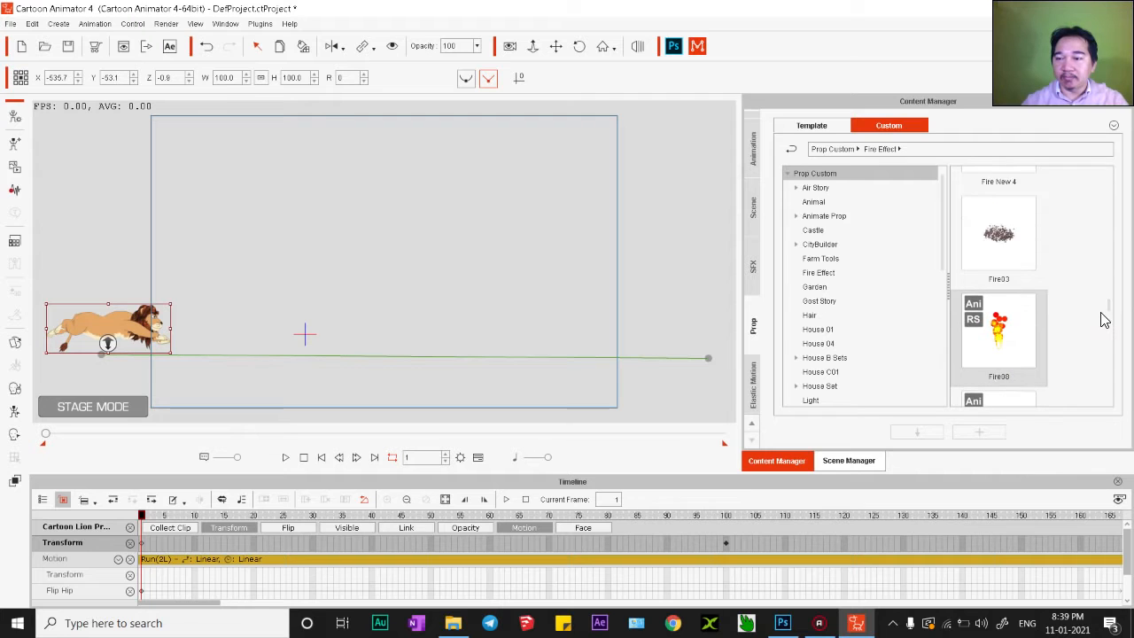
{"action": "left_click_drag", "start_coordinate": [1112, 338], "coordinate": [1107, 199]}
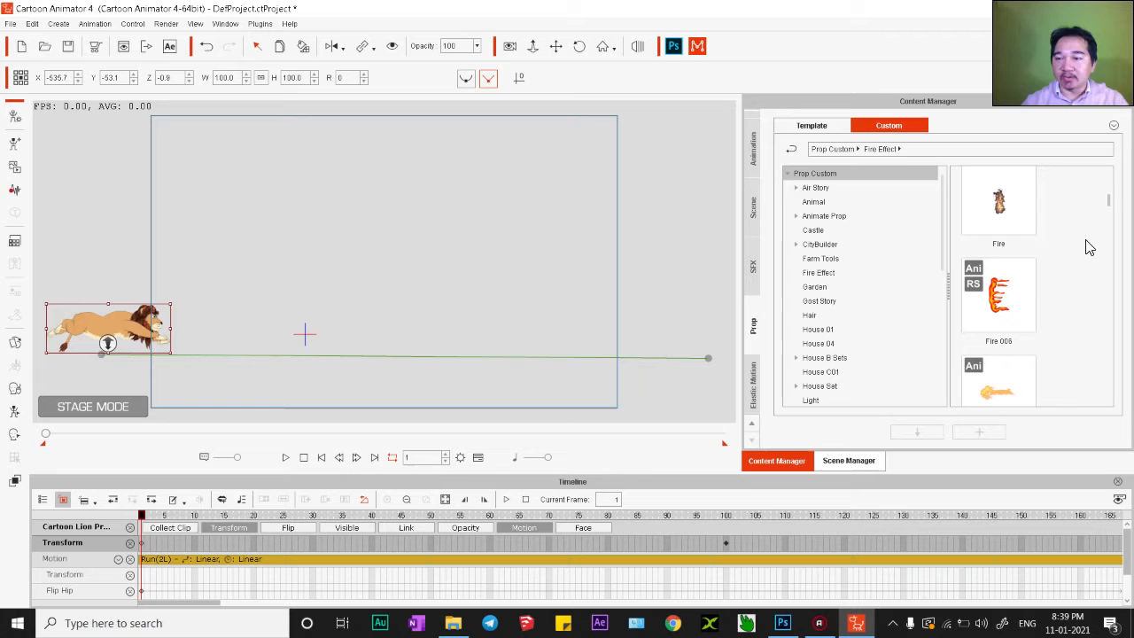
{"action": "left_click", "coordinate": [1007, 319]}
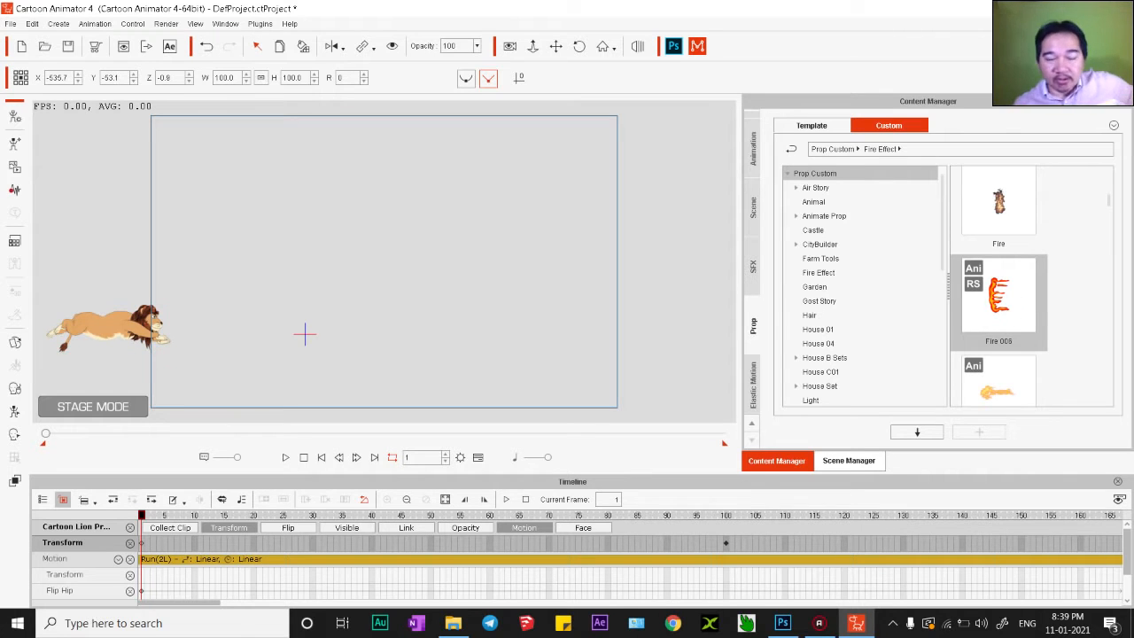
{"action": "left_click_drag", "start_coordinate": [1007, 318], "coordinate": [404, 222]}
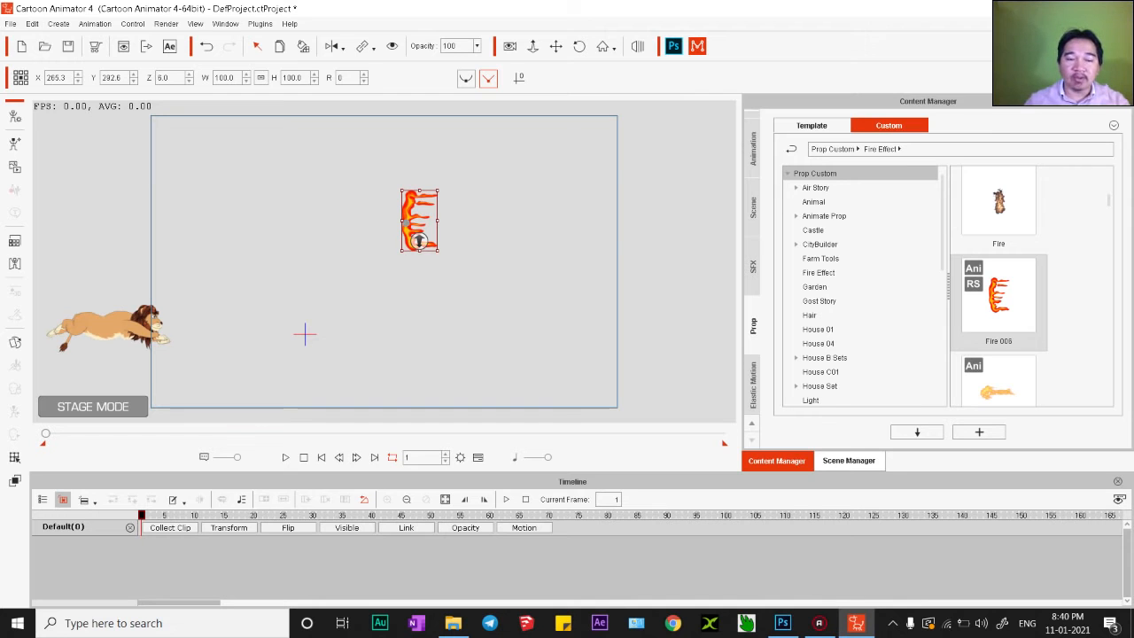
Apply the Loop action to the fire prop, show its Motion track in the timeline, and play it back
{"action": "right_click", "coordinate": [416, 235]}
{"action": "mouse_move", "coordinate": [478, 236]}
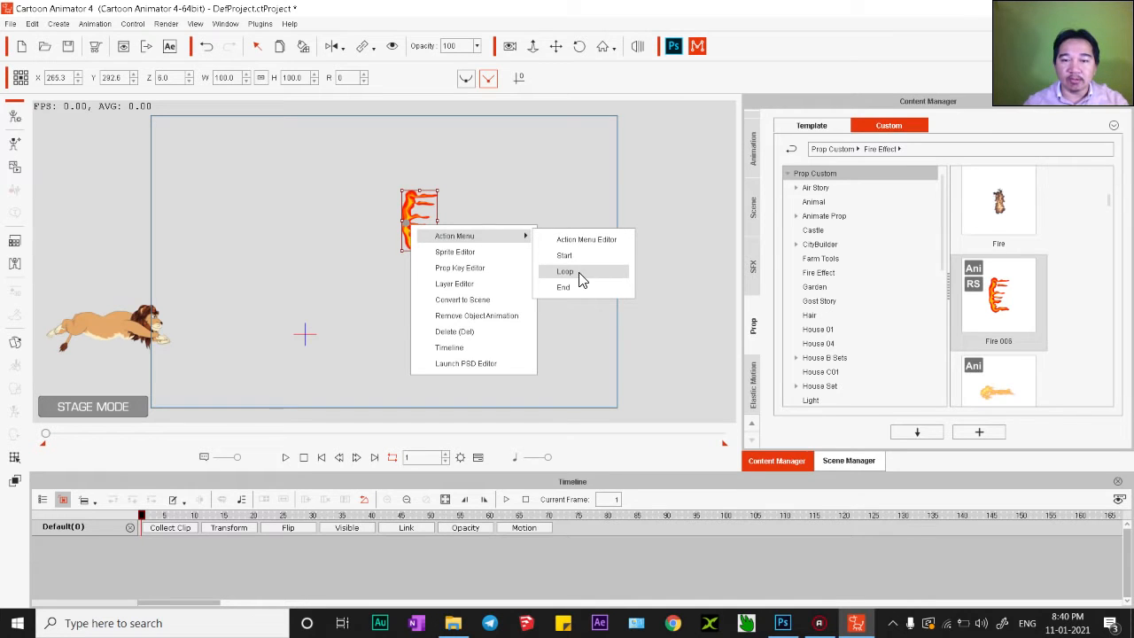
{"action": "left_click", "coordinate": [582, 278]}
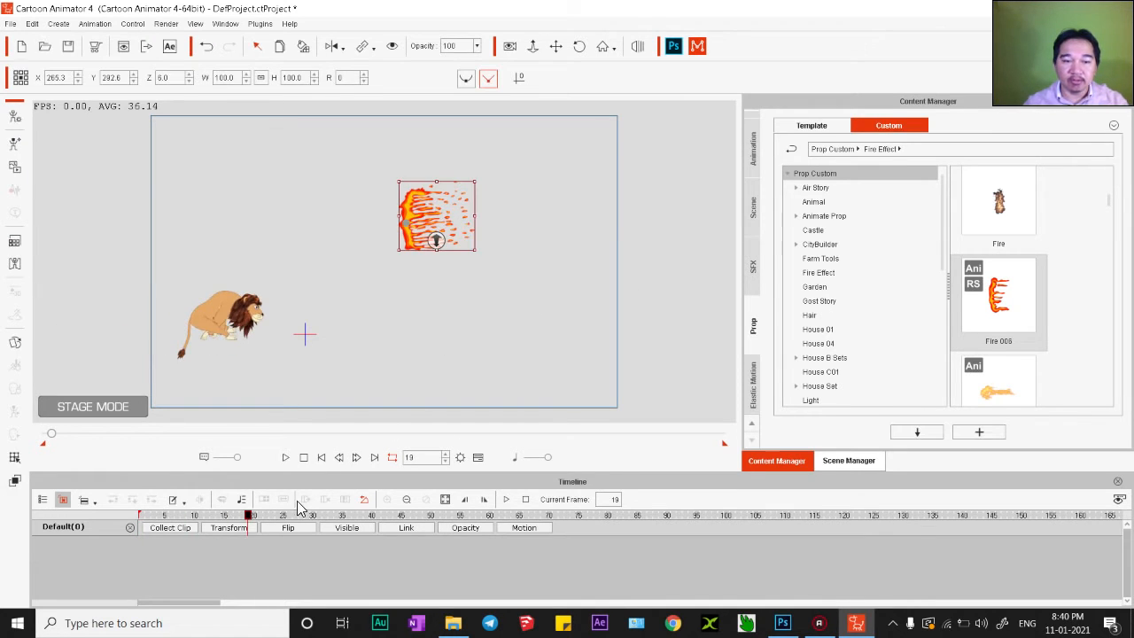
{"action": "left_click", "coordinate": [524, 528]}
{"action": "scroll", "coordinate": [234, 549], "scroll_direction": "down", "scroll_amount": 2}
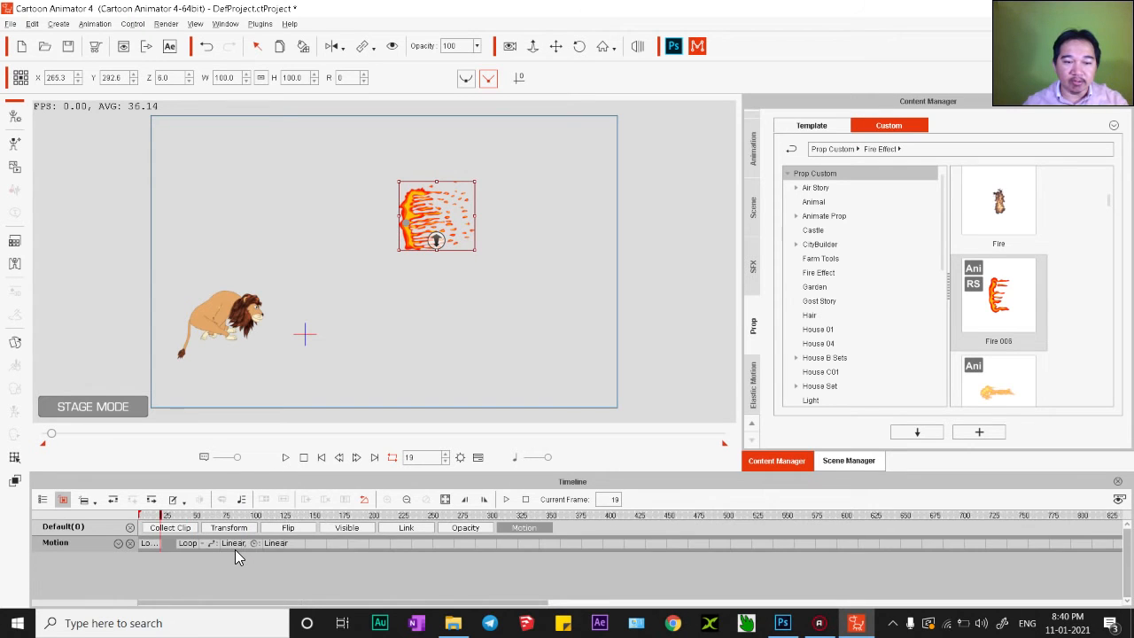
{"action": "left_click", "coordinate": [266, 543]}
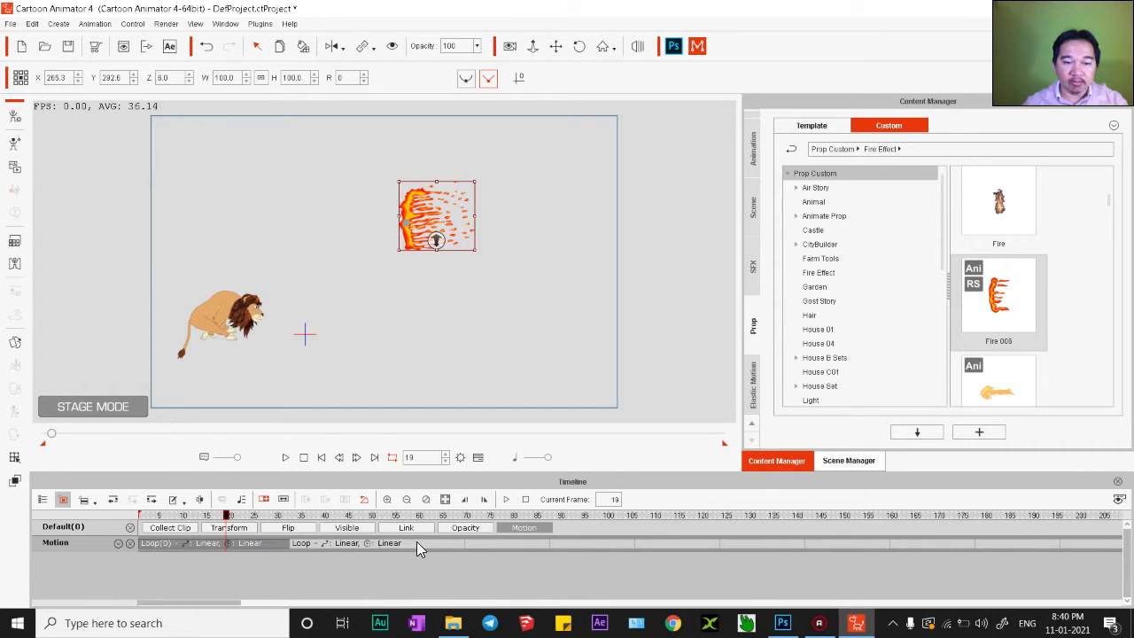
{"action": "left_click", "coordinate": [285, 457]}
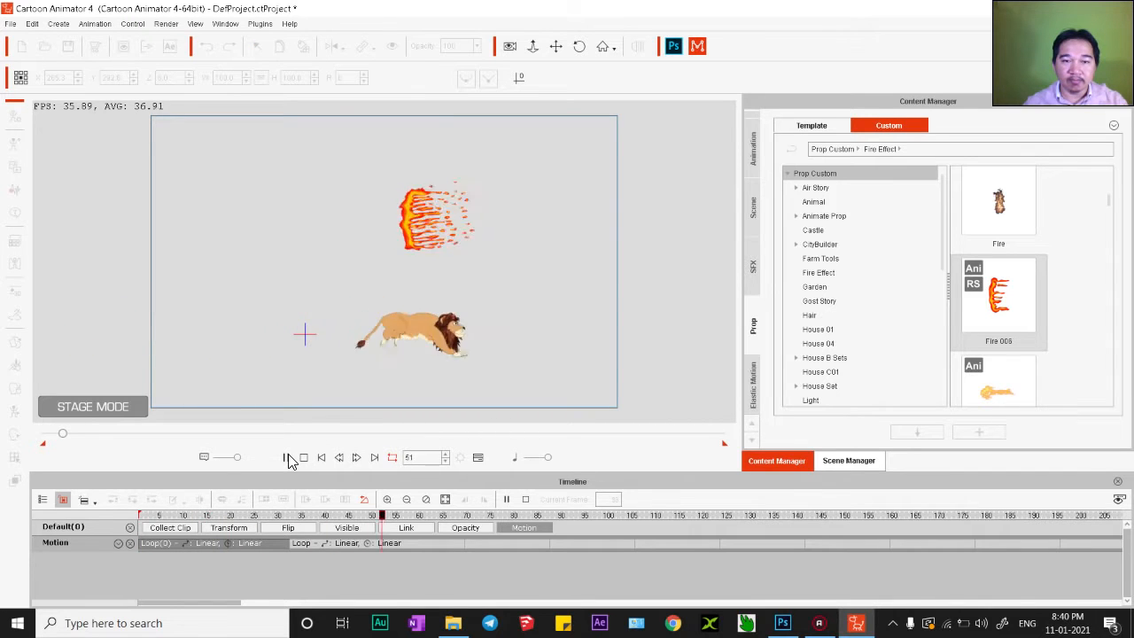
{"action": "left_click", "coordinate": [303, 457]}
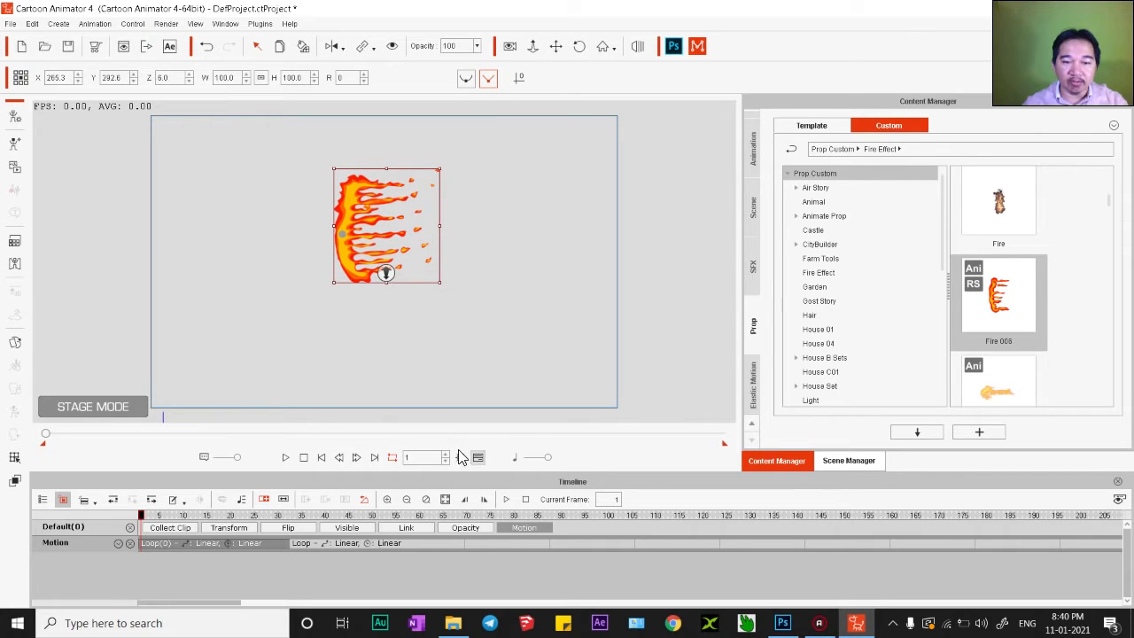
Duplicate the fire prop, offset the copy horizontally to X 328.9, and send it behind the original at Z -15
{"action": "left_click", "coordinate": [280, 46]}
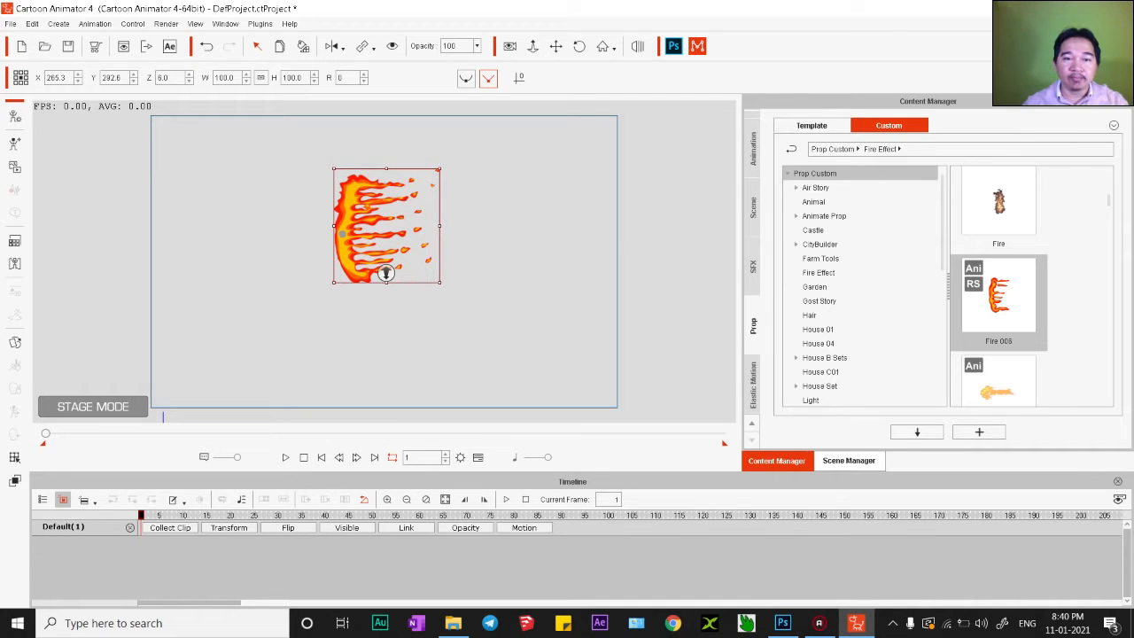
{"action": "mouse_move", "coordinate": [430, 231]}
{"action": "left_mouse_down"}
{"action": "mouse_move", "coordinate": [483, 232]}
{"action": "mouse_move", "coordinate": [442, 230]}
{"action": "left_mouse_up"}
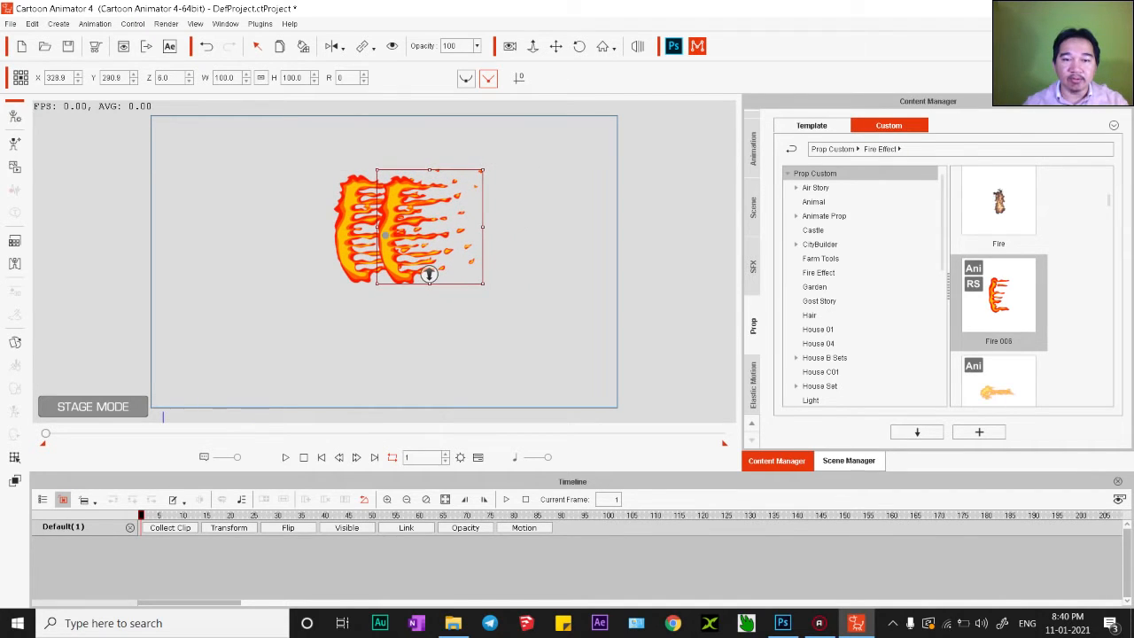
{"action": "left_click_drag", "start_coordinate": [429, 274], "coordinate": [429, 275]}
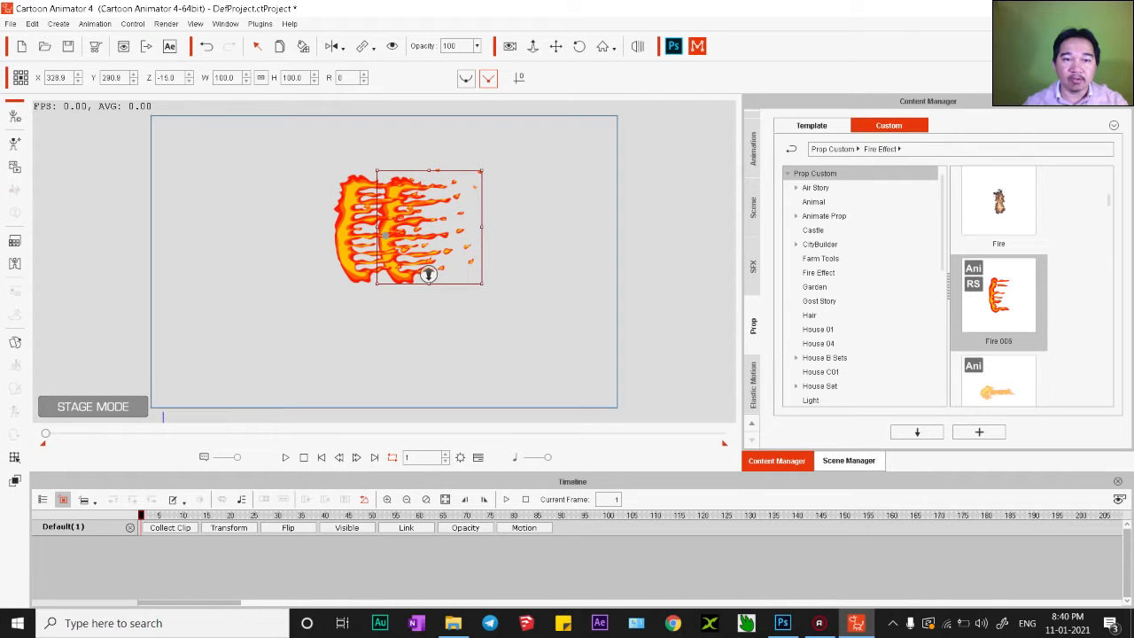
Open the original fire prop in the Prop Key Editor's Deform mode and select its Group 1 sprite in the scene list
{"action": "left_click", "coordinate": [352, 220]}
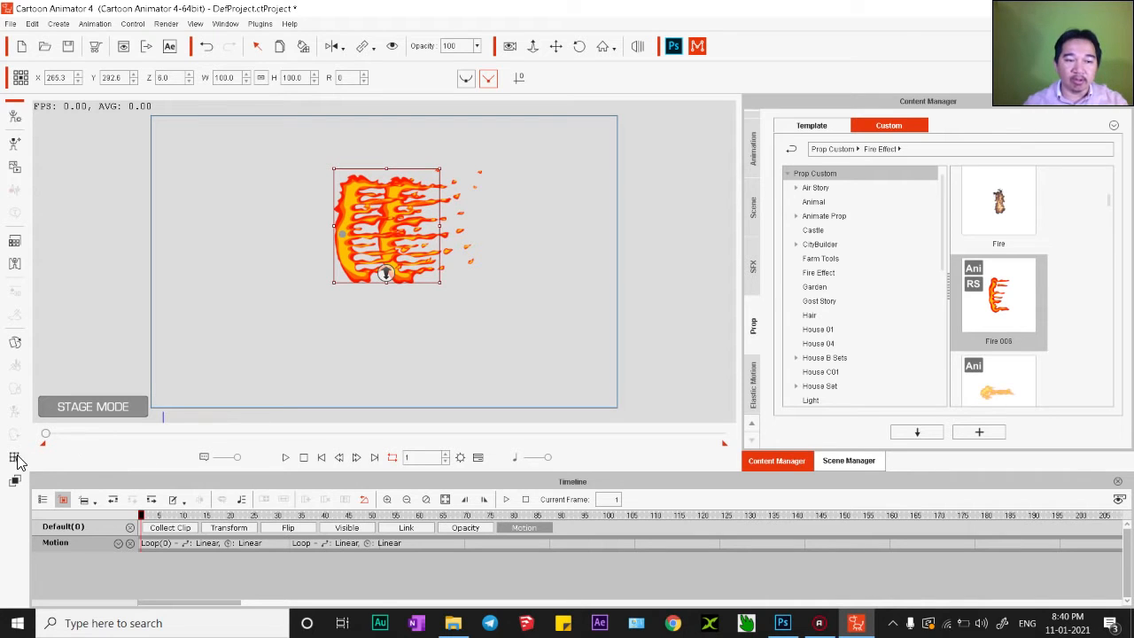
{"action": "left_click", "coordinate": [15, 457]}
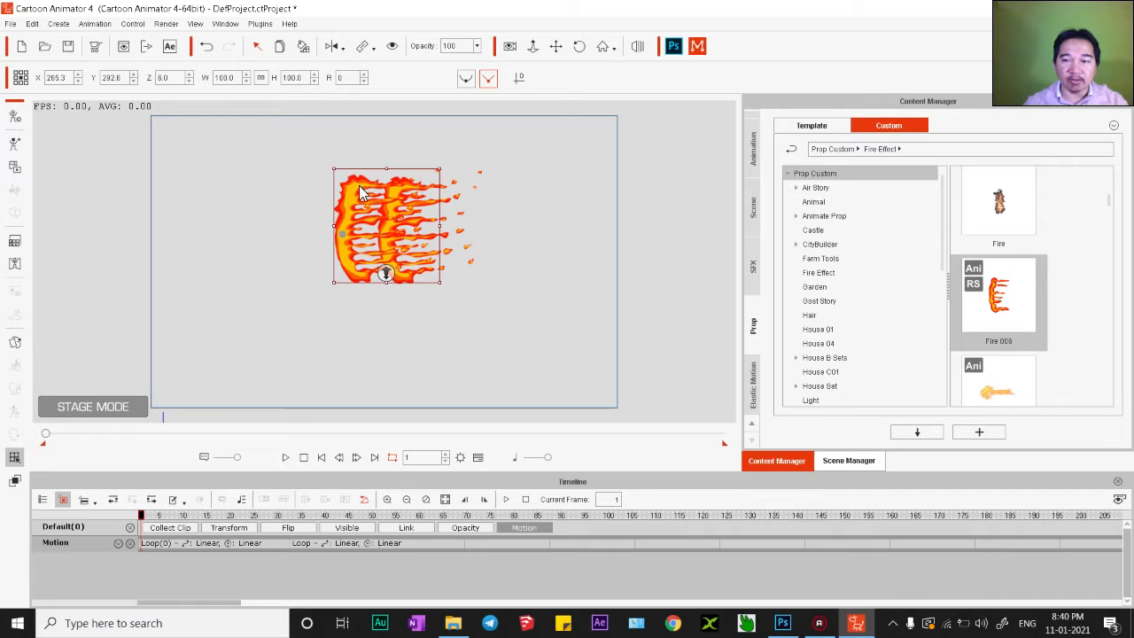
{"action": "left_click", "coordinate": [421, 223]}
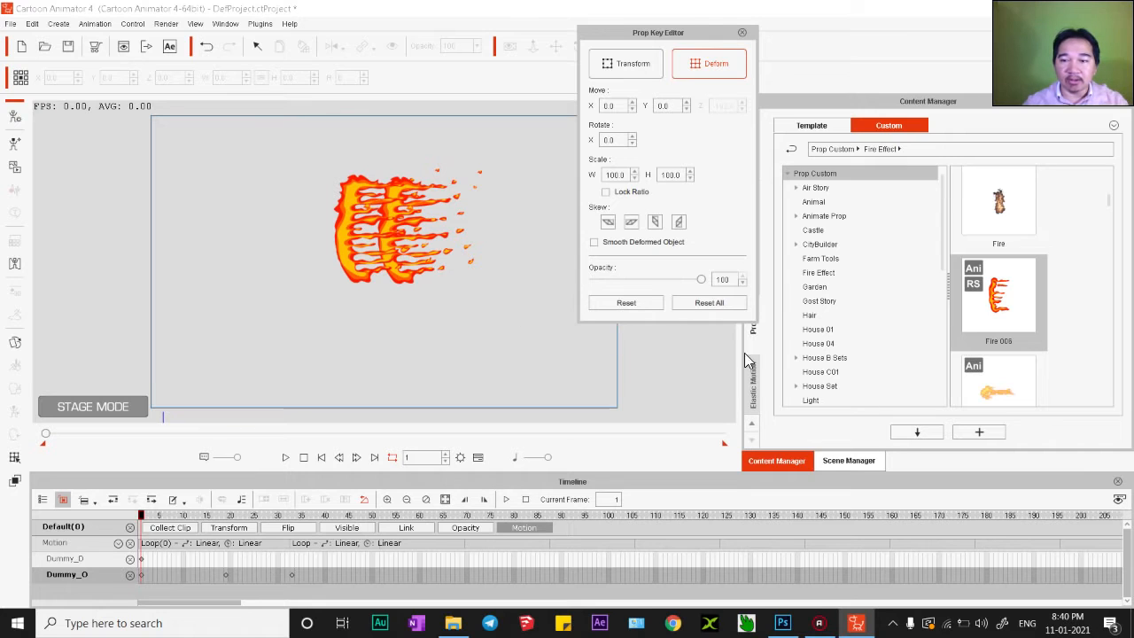
{"action": "left_click", "coordinate": [848, 460]}
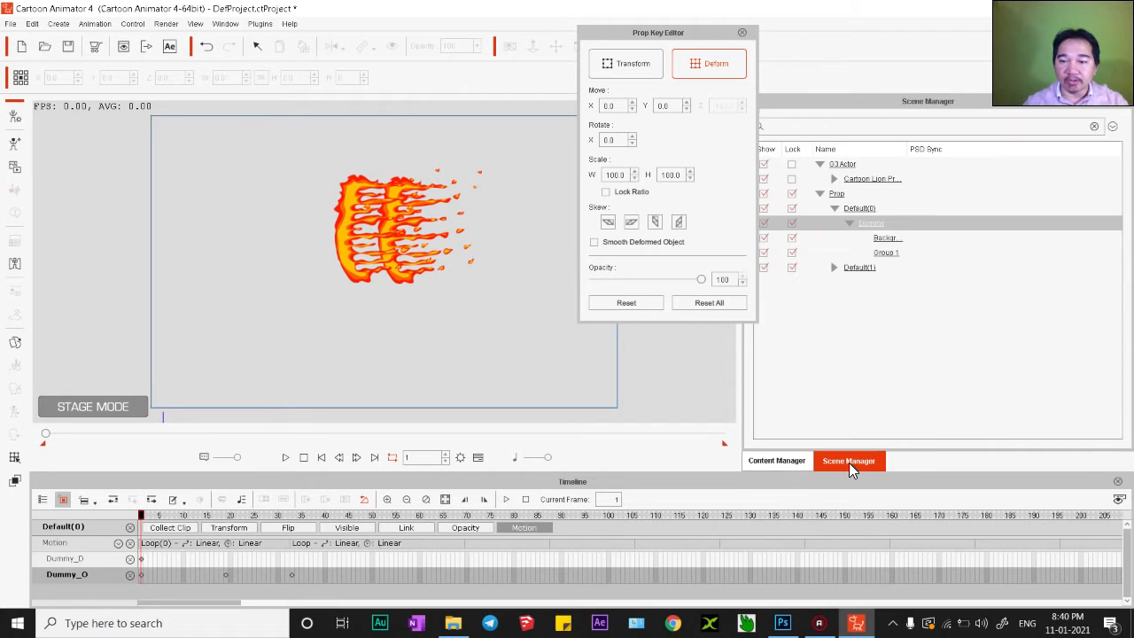
{"action": "left_click", "coordinate": [879, 253]}
Shift the upper and lower rows of Group 1's deform lattice to the right to bend the fire into a curve
{"action": "left_click_drag", "start_coordinate": [275, 131], "coordinate": [588, 197]}
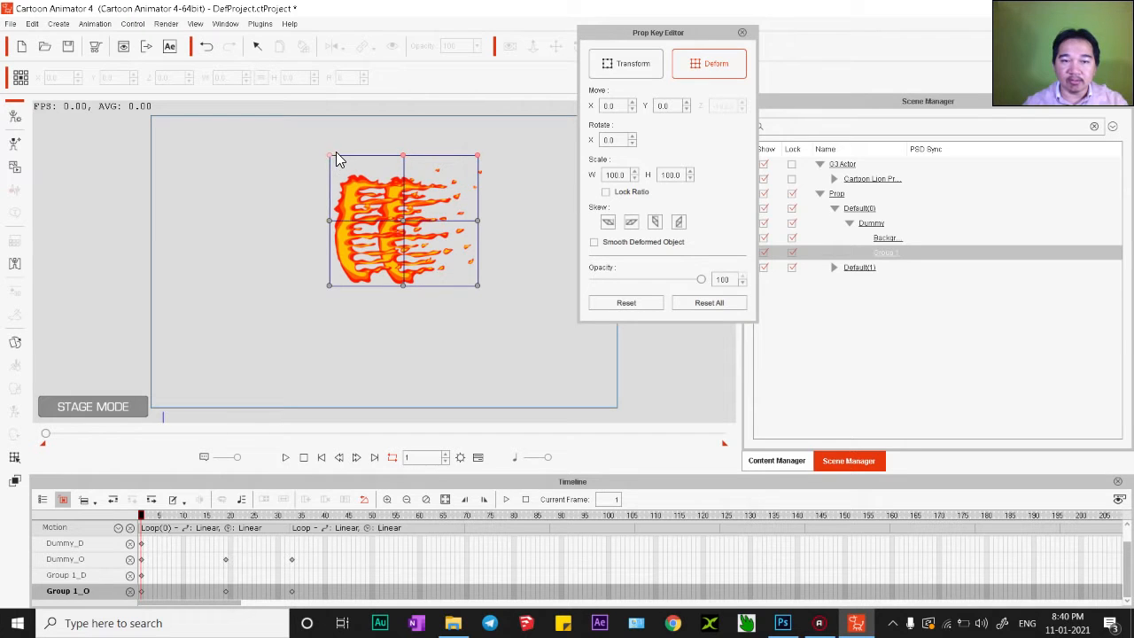
{"action": "left_click_drag", "start_coordinate": [336, 151], "coordinate": [372, 151]}
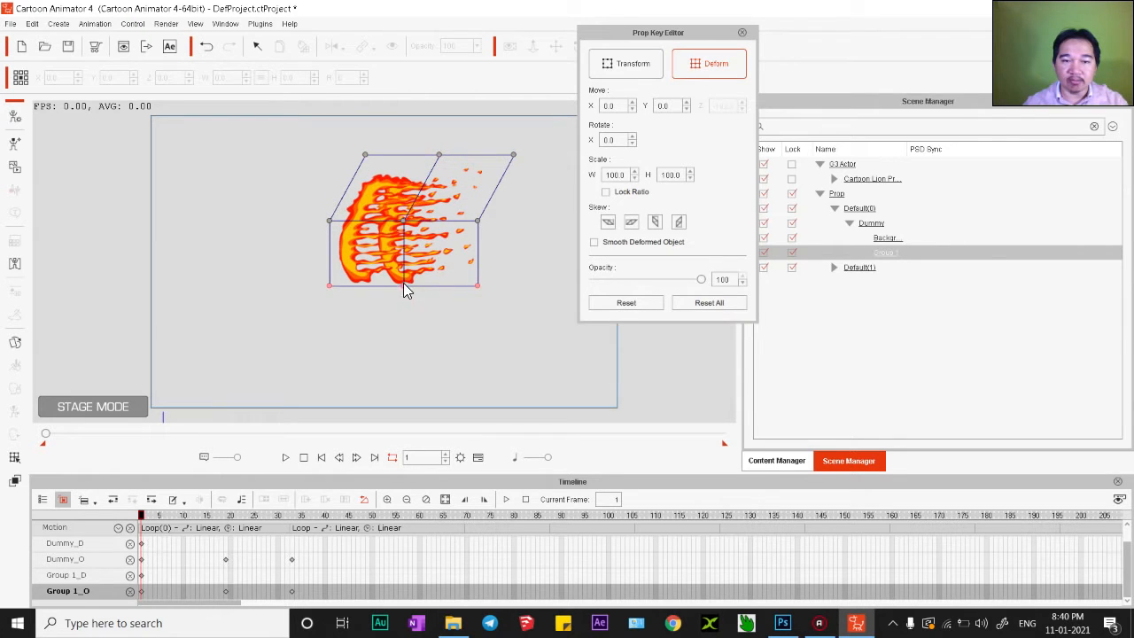
{"action": "left_click_drag", "start_coordinate": [403, 283], "coordinate": [437, 286]}
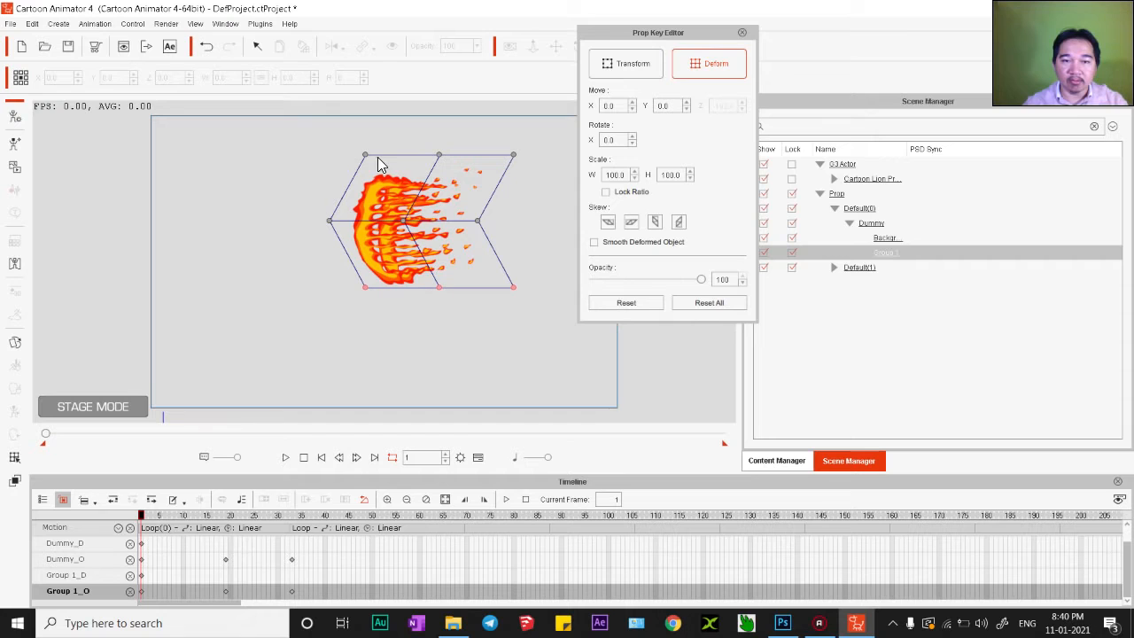
Shift both outer lattice rows farther right to sharpen the fire's curve, then close the Prop Key Editor
{"action": "left_click_drag", "start_coordinate": [365, 151], "coordinate": [534, 180]}
{"action": "key", "text": "ctrl+z"}
{"action": "left_click_drag", "start_coordinate": [440, 152], "coordinate": [457, 158]}
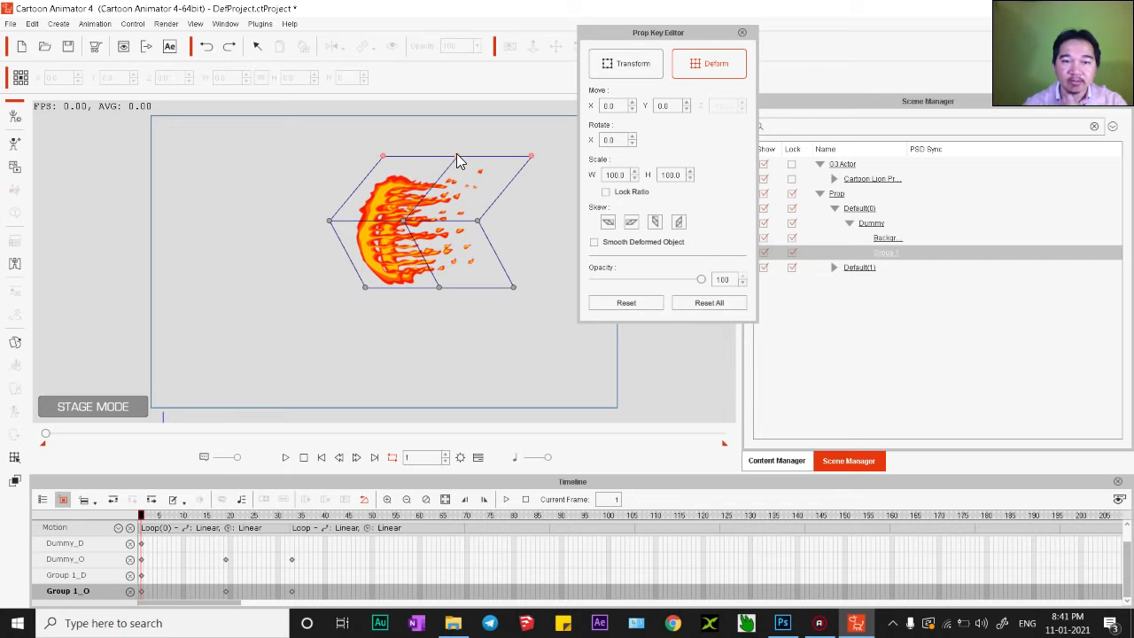
{"action": "left_click_drag", "start_coordinate": [321, 258], "coordinate": [524, 310]}
{"action": "left_click_drag", "start_coordinate": [365, 291], "coordinate": [378, 288]}
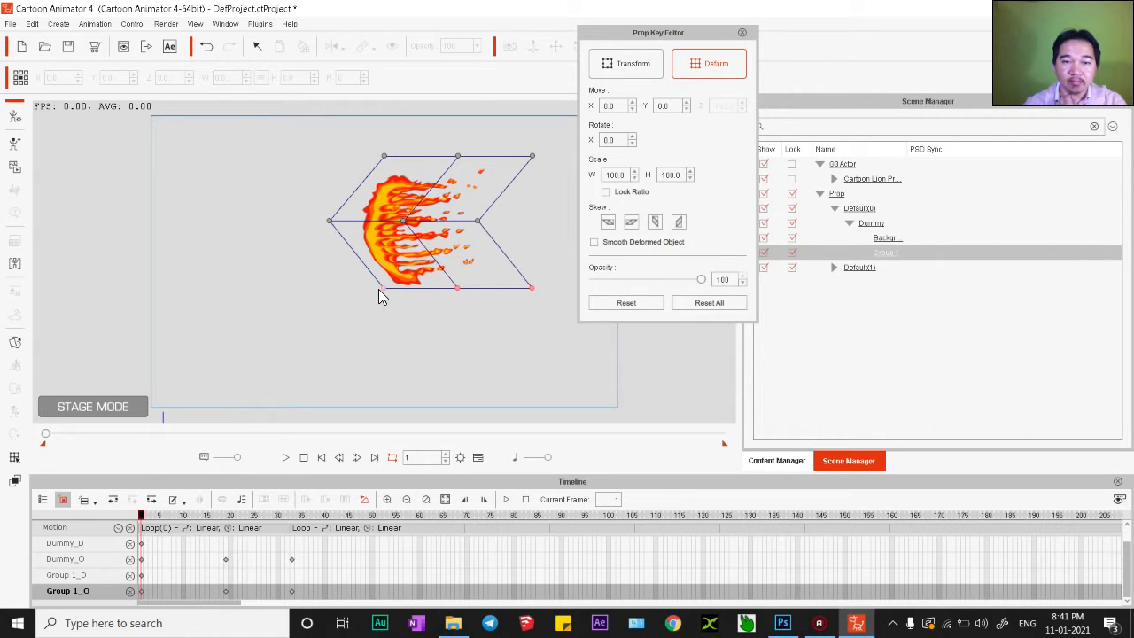
{"action": "left_click", "coordinate": [742, 32]}
Move the curved fire left to X 133.6 to compare it with the undeformed copy, then delete that copy
{"action": "left_click_drag", "start_coordinate": [443, 257], "coordinate": [354, 256]}
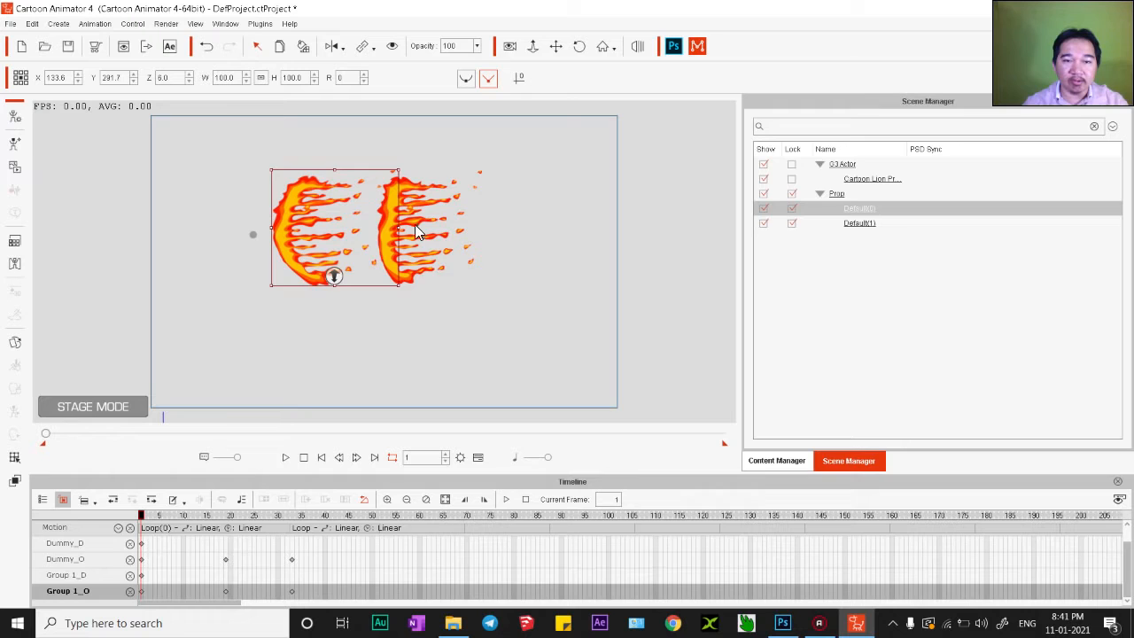
{"action": "left_click", "coordinate": [428, 275]}
{"action": "left_click", "coordinate": [328, 271]}
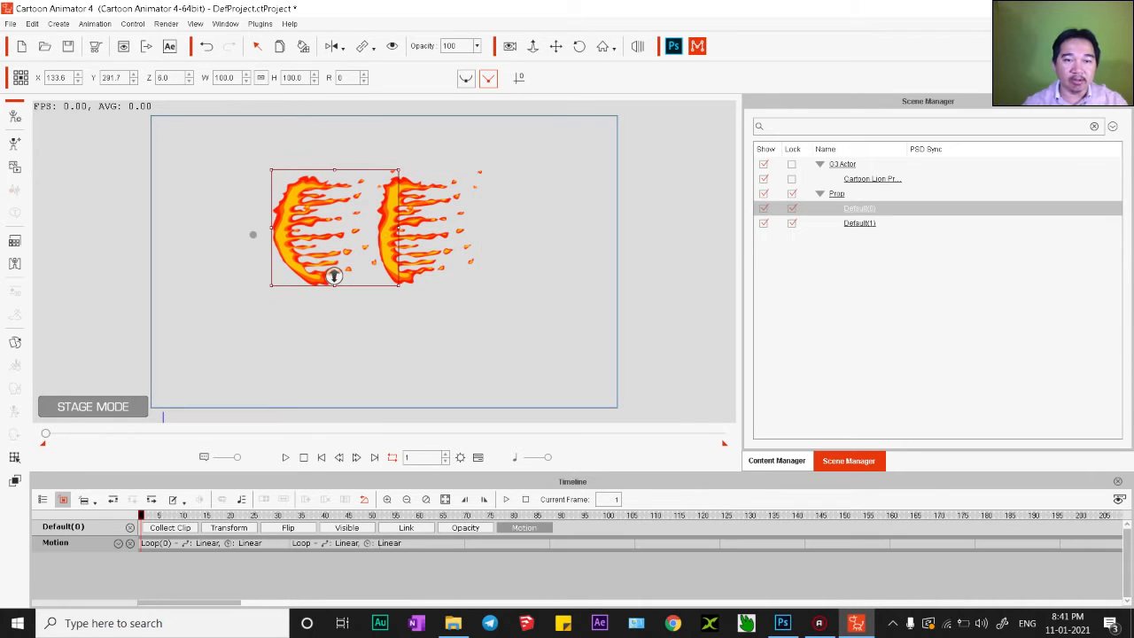
{"action": "left_click", "coordinate": [428, 266]}
{"action": "key", "text": "Delete"}
{"action": "left_click", "coordinate": [284, 235]}
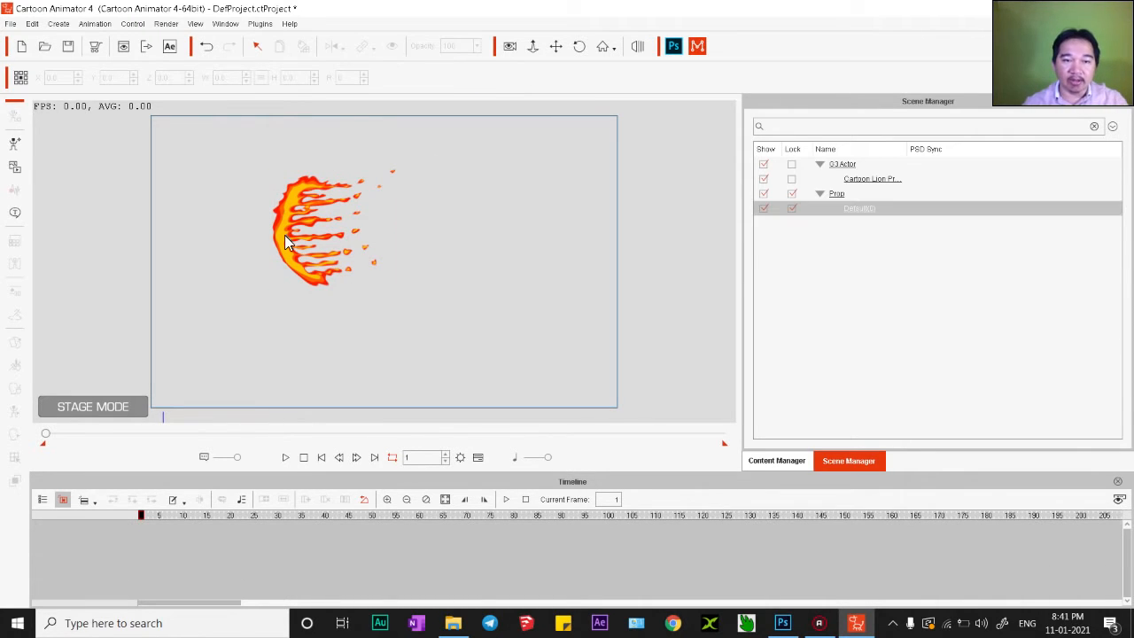
Duplicate the curved fire prop just beside the original and flip the copy vertically
{"action": "left_click", "coordinate": [280, 47]}
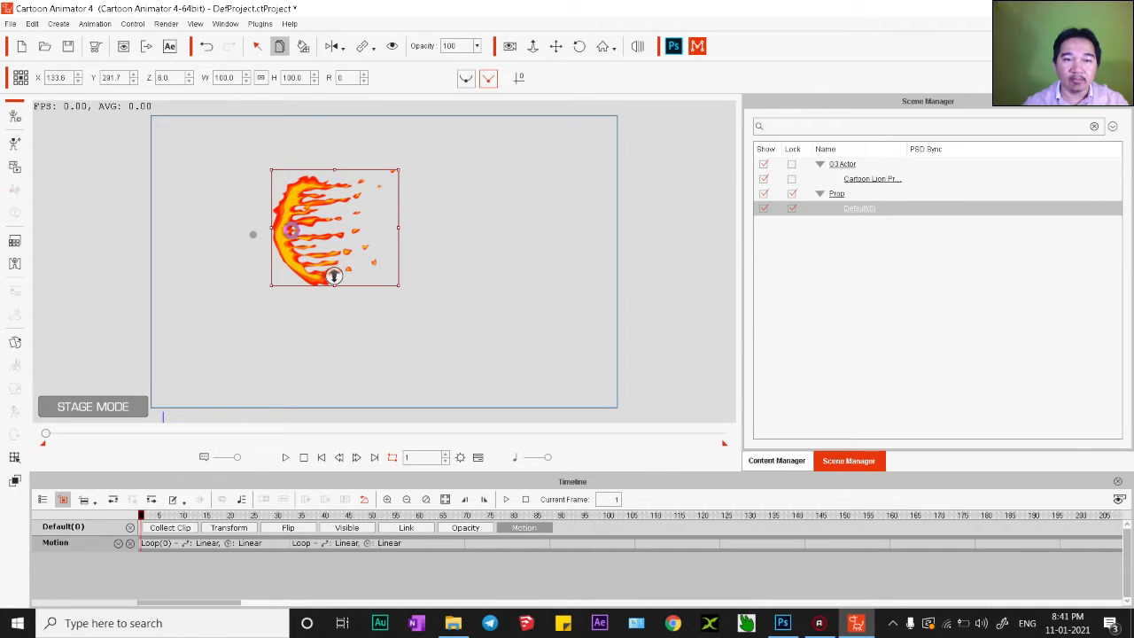
{"action": "left_click_drag", "start_coordinate": [334, 276], "coordinate": [373, 275]}
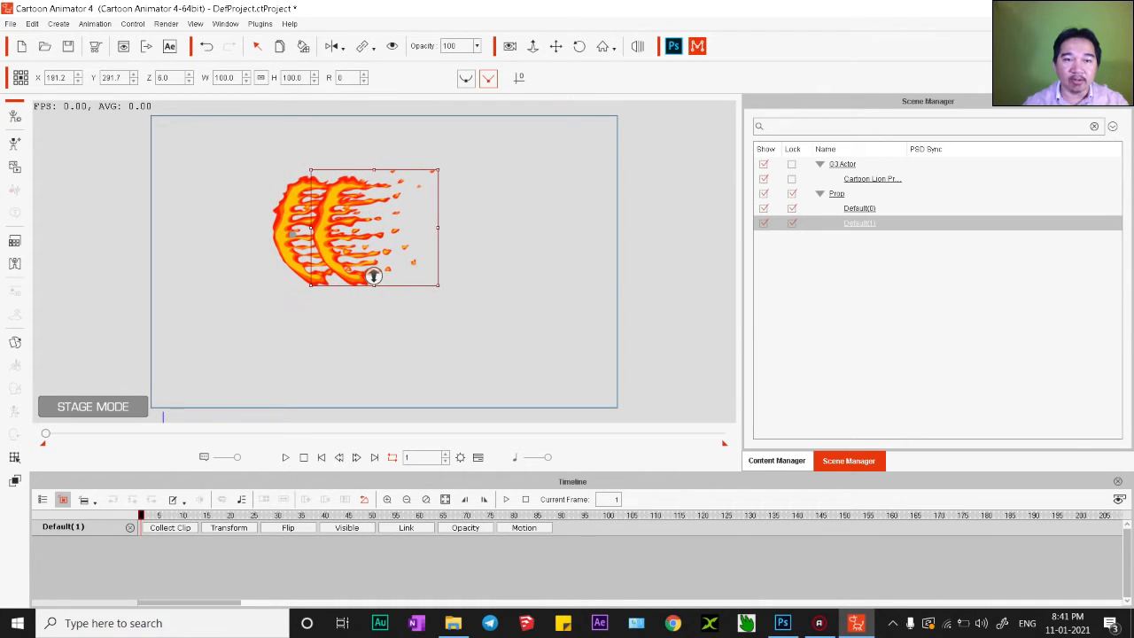
{"action": "left_click", "coordinate": [331, 46]}
{"action": "key", "text": "ctrl+z"}
{"action": "left_click", "coordinate": [342, 49]}
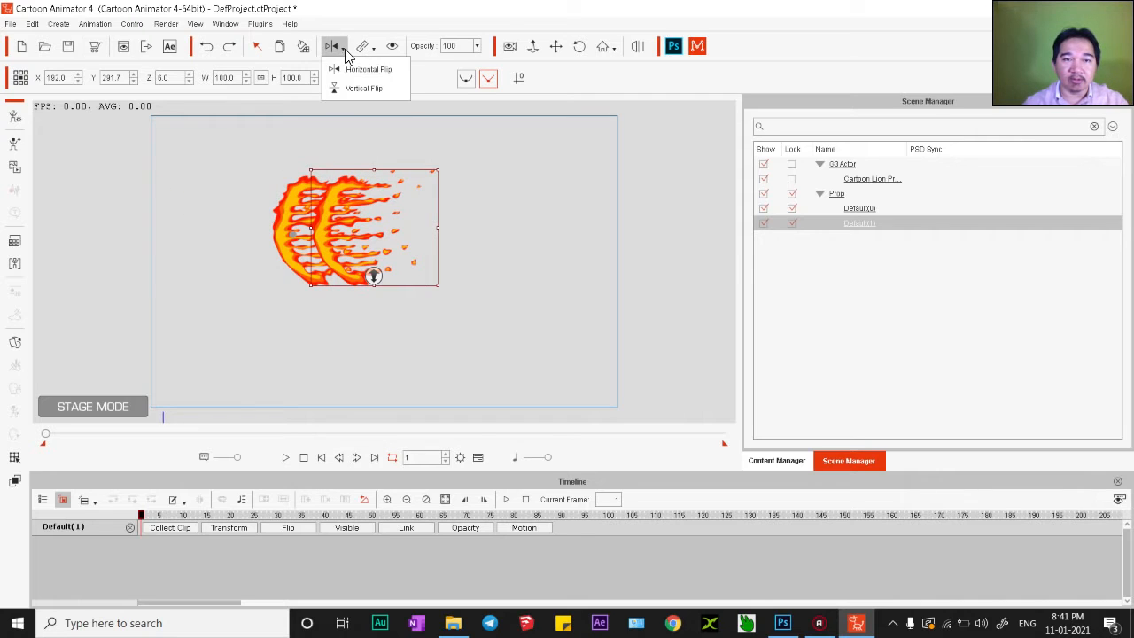
{"action": "left_click", "coordinate": [366, 89]}
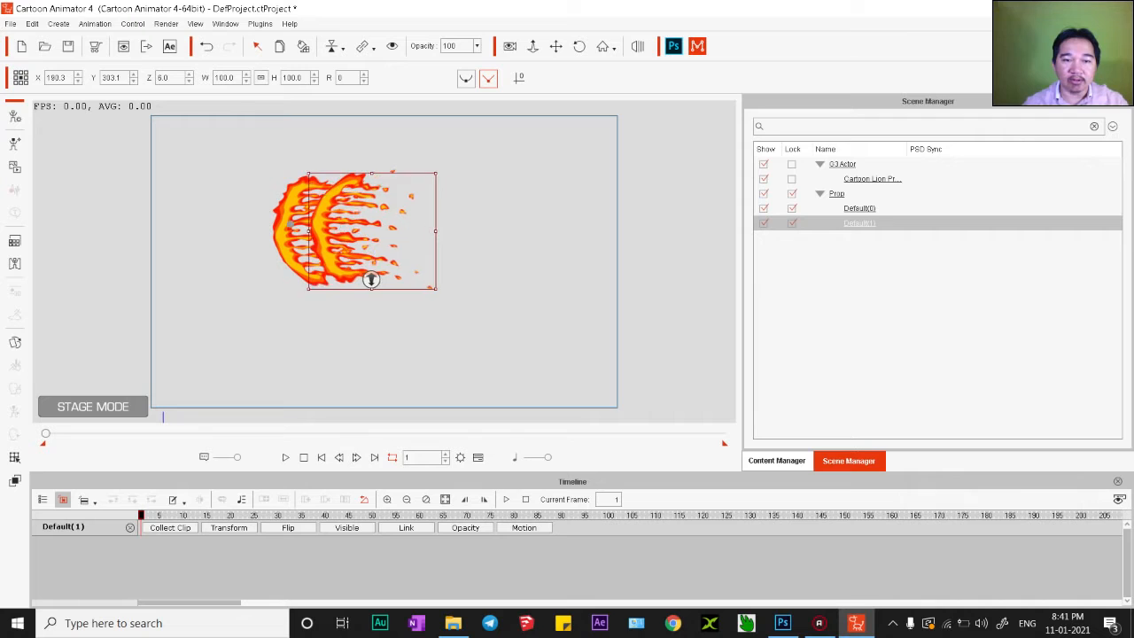
Position the flipped fire copy behind the original at X 190.4, Y 302.2, Z -18.0
{"action": "left_click", "coordinate": [522, 528]}
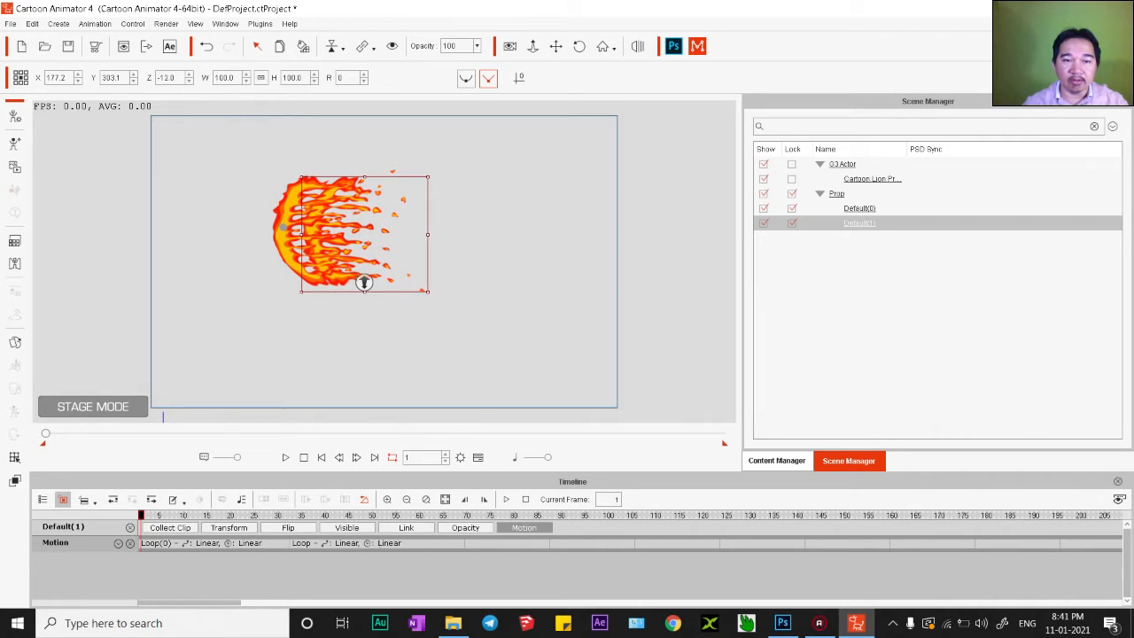
{"action": "mouse_move", "coordinate": [363, 282]}
{"action": "left_mouse_down"}
{"action": "mouse_move", "coordinate": [390, 282]}
{"action": "mouse_move", "coordinate": [334, 283]}
{"action": "mouse_move", "coordinate": [373, 282]}
{"action": "left_mouse_up"}
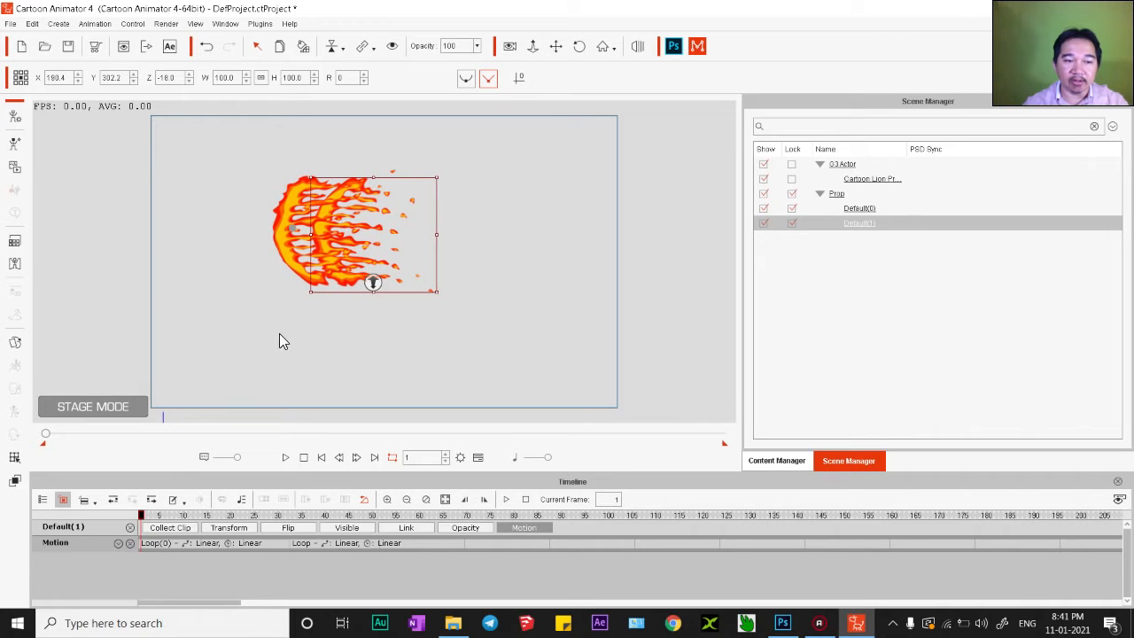
Open the flipped copy's Group 1 in the Prop Key Editor's Deform mode and shift both outer lattice rows left to reverse the curve
{"action": "left_click", "coordinate": [15, 459]}
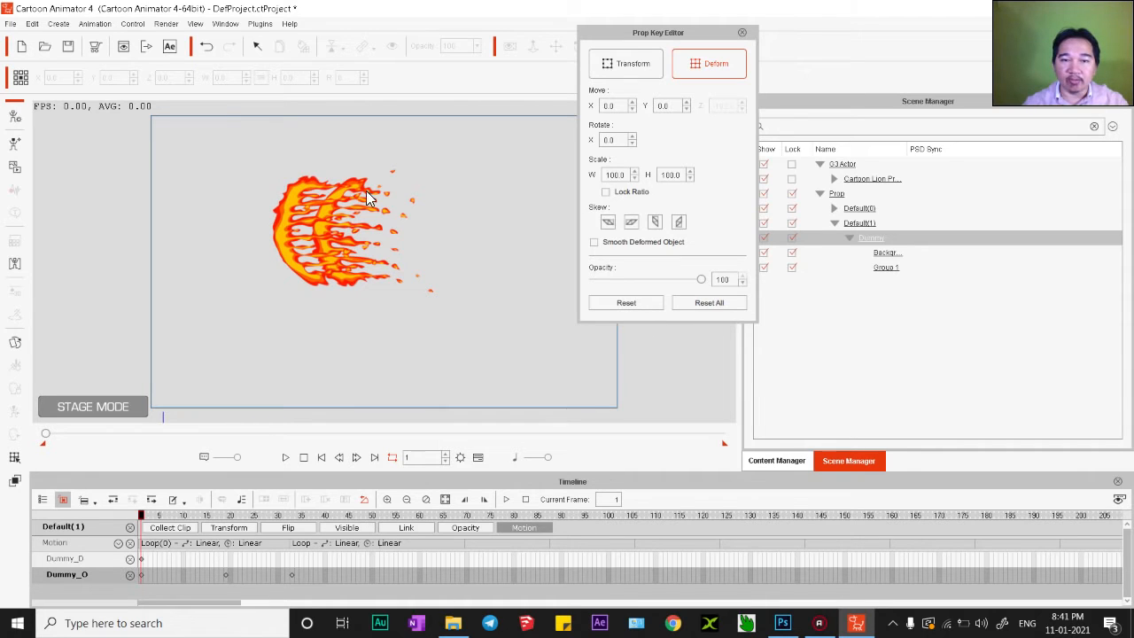
{"action": "left_click", "coordinate": [885, 267]}
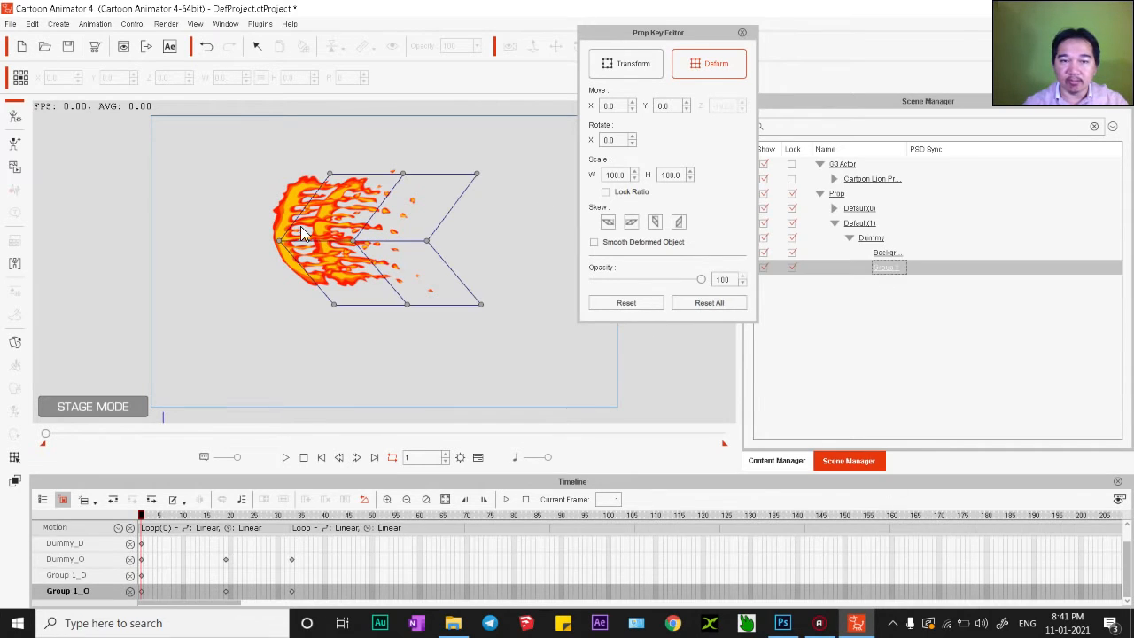
{"action": "left_click_drag", "start_coordinate": [403, 174], "coordinate": [301, 175]}
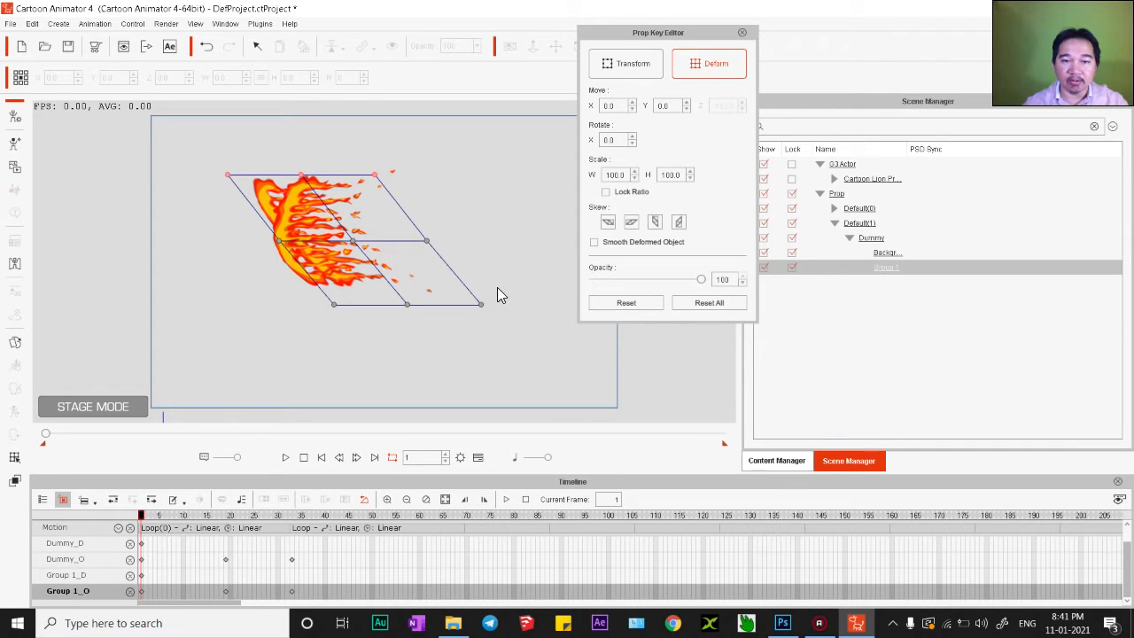
{"action": "left_click_drag", "start_coordinate": [497, 287], "coordinate": [232, 332]}
{"action": "left_click_drag", "start_coordinate": [407, 304], "coordinate": [242, 307]}
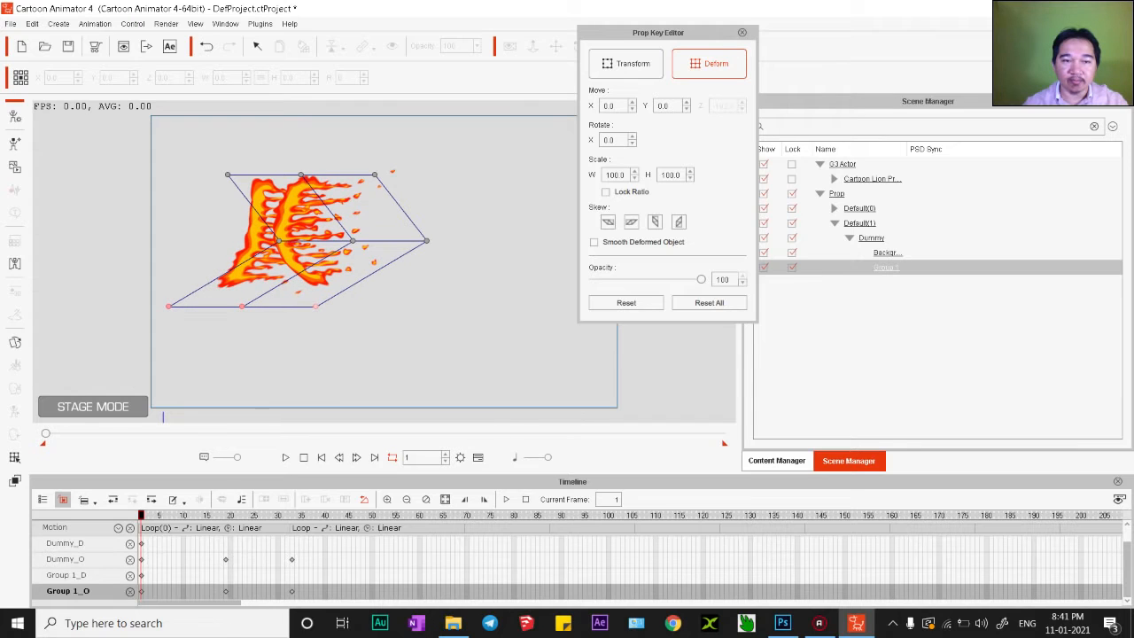
Pull the lattice's two left corner points farther left, then move Group 1 right in Transform mode to X 439.9, Y 285.9
{"action": "left_click_drag", "start_coordinate": [229, 174], "coordinate": [171, 175]}
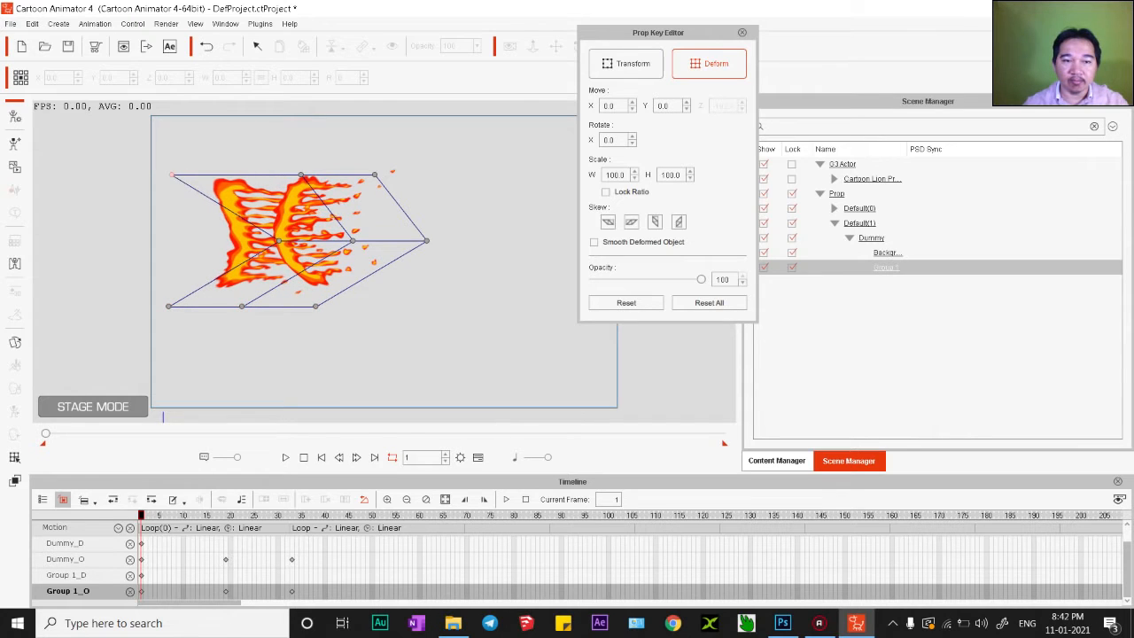
{"action": "key", "text": "ctrl+z"}
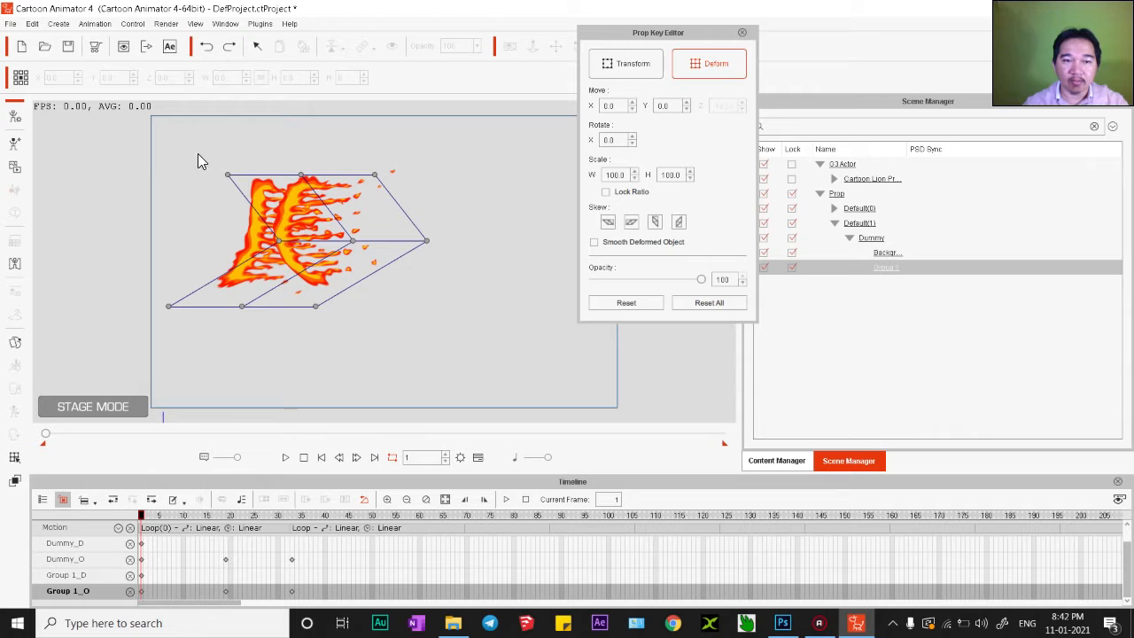
{"action": "left_click_drag", "start_coordinate": [228, 174], "coordinate": [173, 177]}
{"action": "left_click_drag", "start_coordinate": [141, 287], "coordinate": [156, 305]}
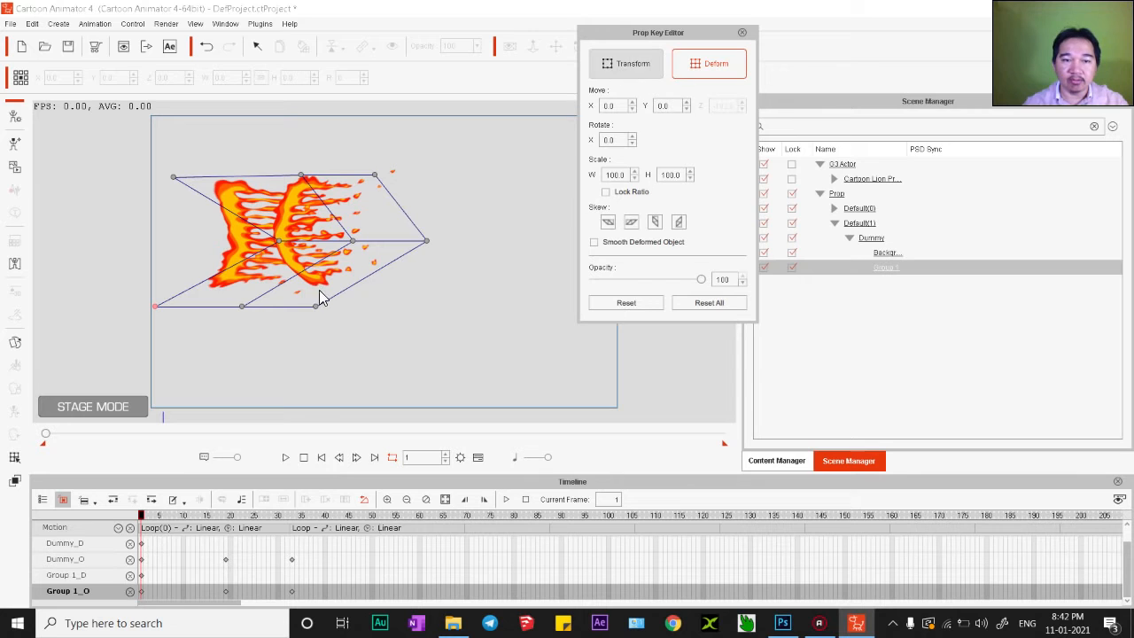
{"action": "left_click", "coordinate": [625, 63]}
{"action": "left_click_drag", "start_coordinate": [267, 235], "coordinate": [381, 235]}
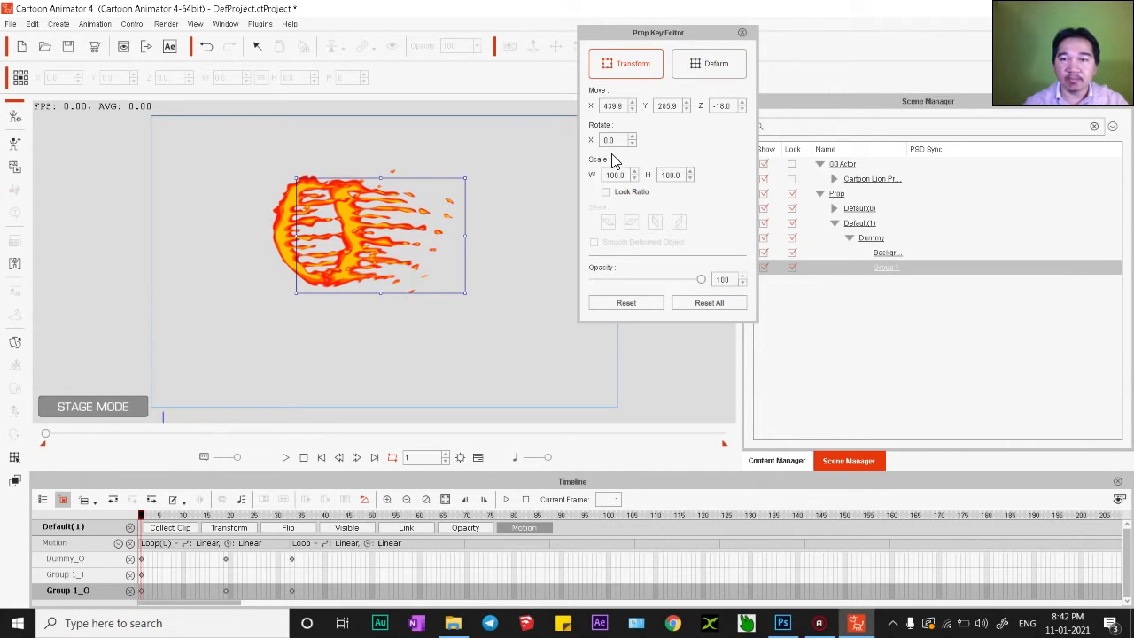
In Deform mode, shift Group 1's middle lattice row right and both outer rows left so the two fires form a ring
{"action": "left_click", "coordinate": [708, 64]}
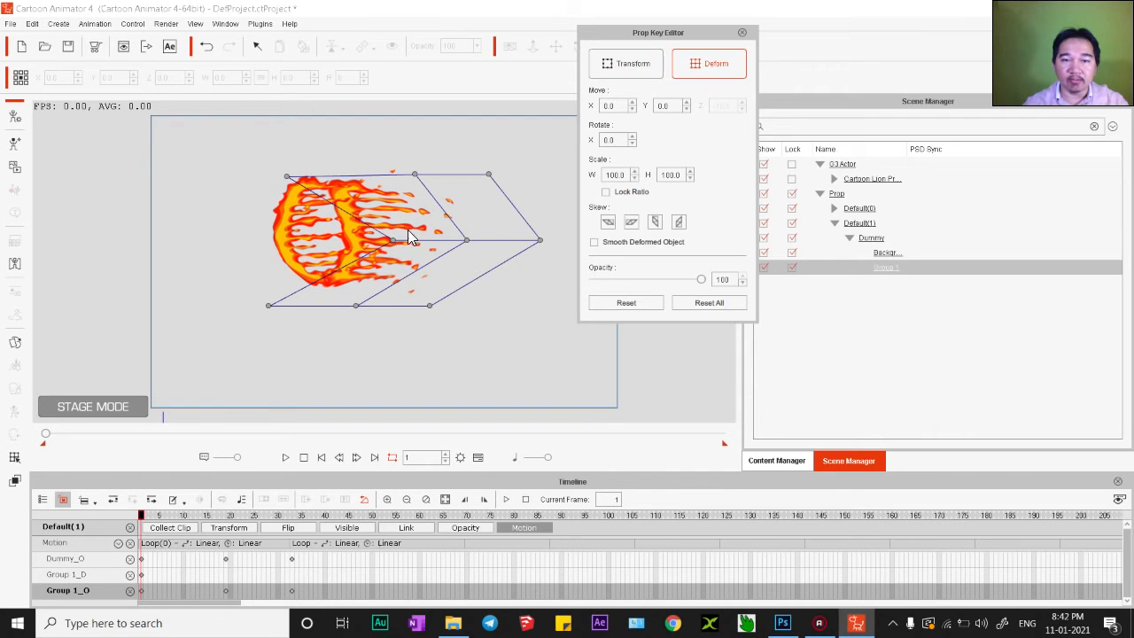
{"action": "left_click_drag", "start_coordinate": [382, 219], "coordinate": [573, 268]}
{"action": "left_click_drag", "start_coordinate": [467, 239], "coordinate": [507, 238]}
{"action": "left_click_drag", "start_coordinate": [225, 278], "coordinate": [549, 393]}
{"action": "left_click_drag", "start_coordinate": [354, 306], "coordinate": [339, 305]}
{"action": "left_click_drag", "start_coordinate": [254, 106], "coordinate": [535, 215]}
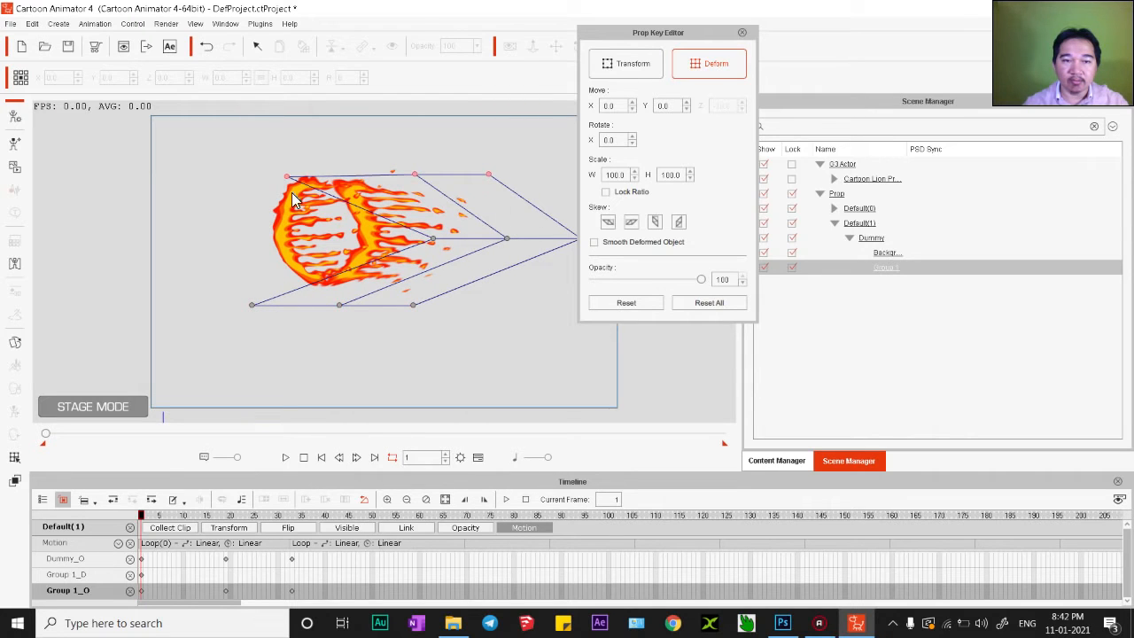
{"action": "left_click_drag", "start_coordinate": [415, 174], "coordinate": [401, 171]}
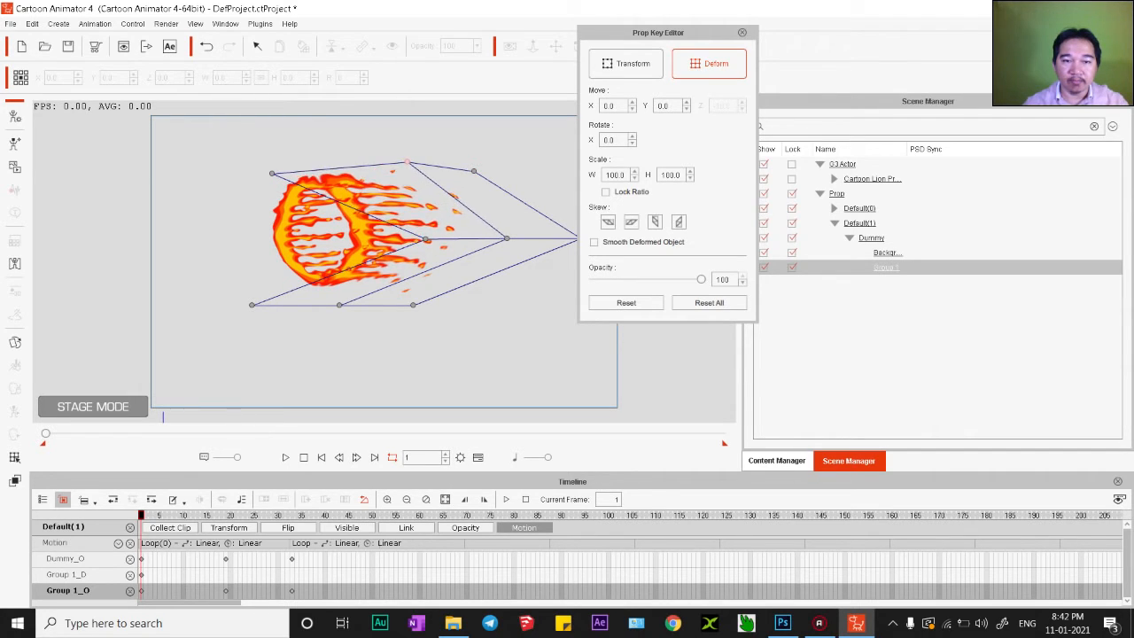
Fine-tune Group 1's centre, upper and lower-right lattice points to even out the trailing flames, then close the Prop Key Editor
{"action": "left_click_drag", "start_coordinate": [474, 171], "coordinate": [475, 166]}
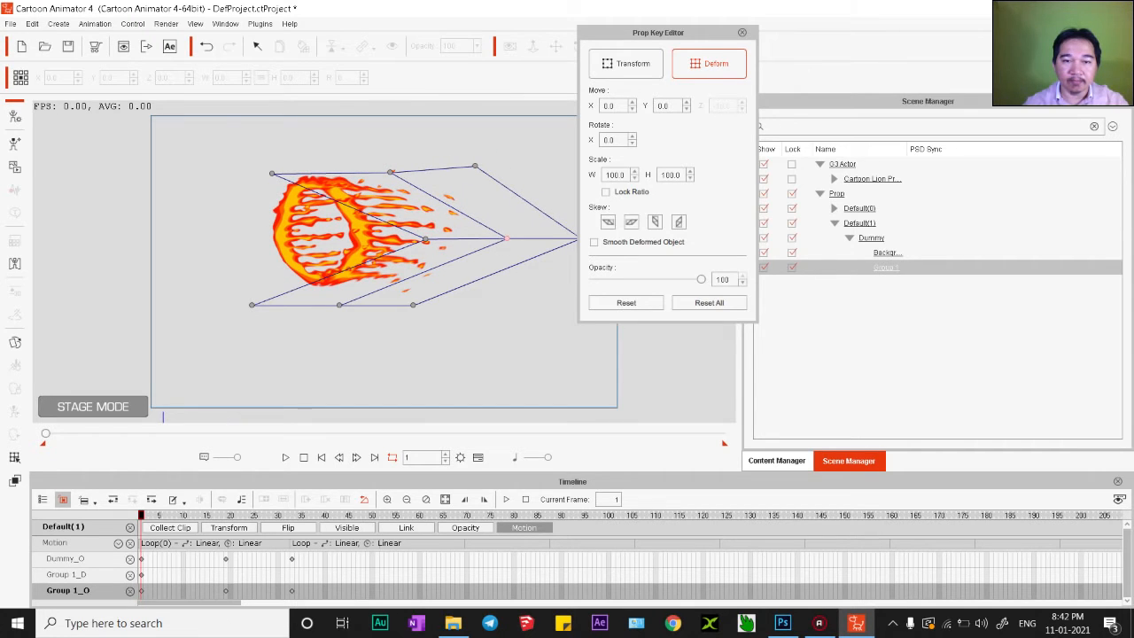
{"action": "left_click_drag", "start_coordinate": [505, 238], "coordinate": [505, 231]}
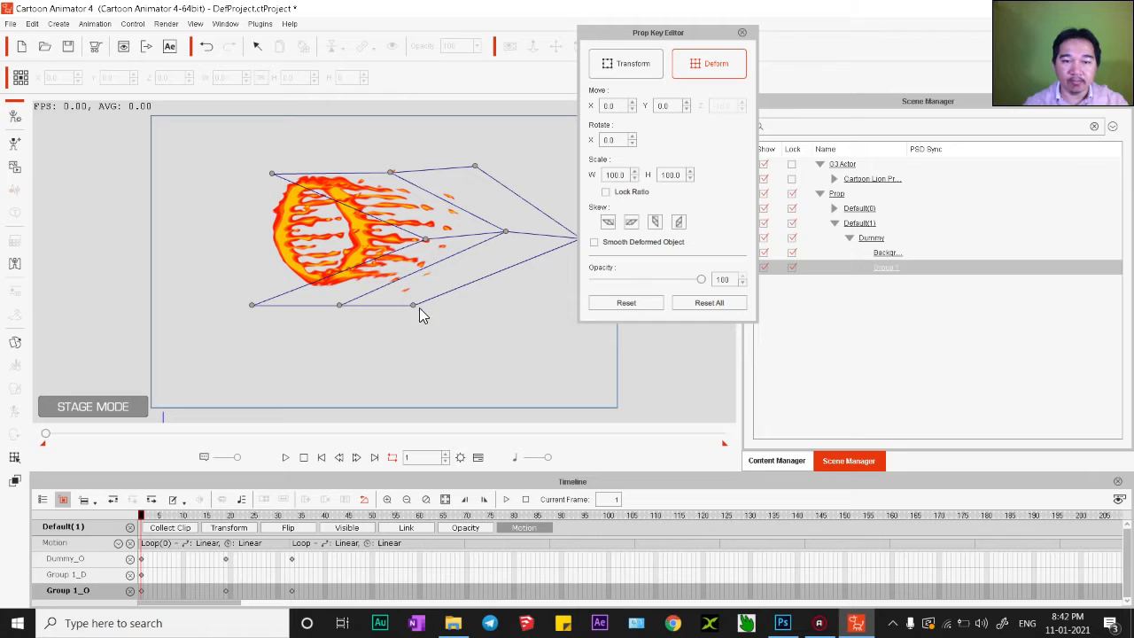
{"action": "left_click_drag", "start_coordinate": [419, 307], "coordinate": [419, 284]}
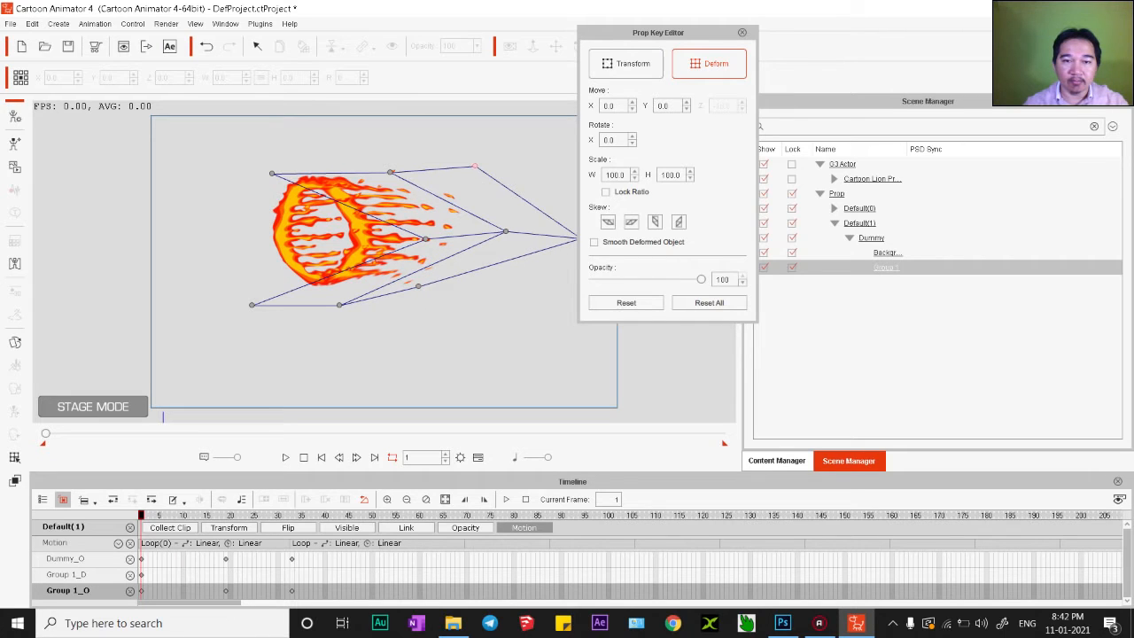
{"action": "left_click_drag", "start_coordinate": [474, 165], "coordinate": [465, 174]}
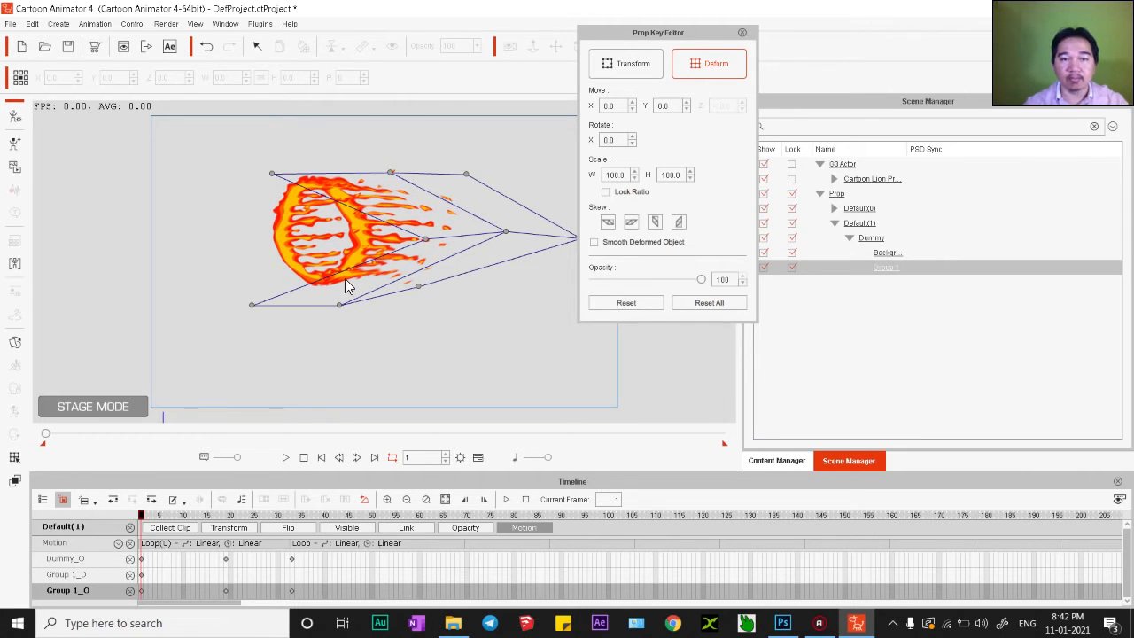
{"action": "left_click", "coordinate": [741, 33]}
Play back the fire ring, then bring the original front fire forward to Z 21.0
{"action": "left_click", "coordinate": [287, 456]}
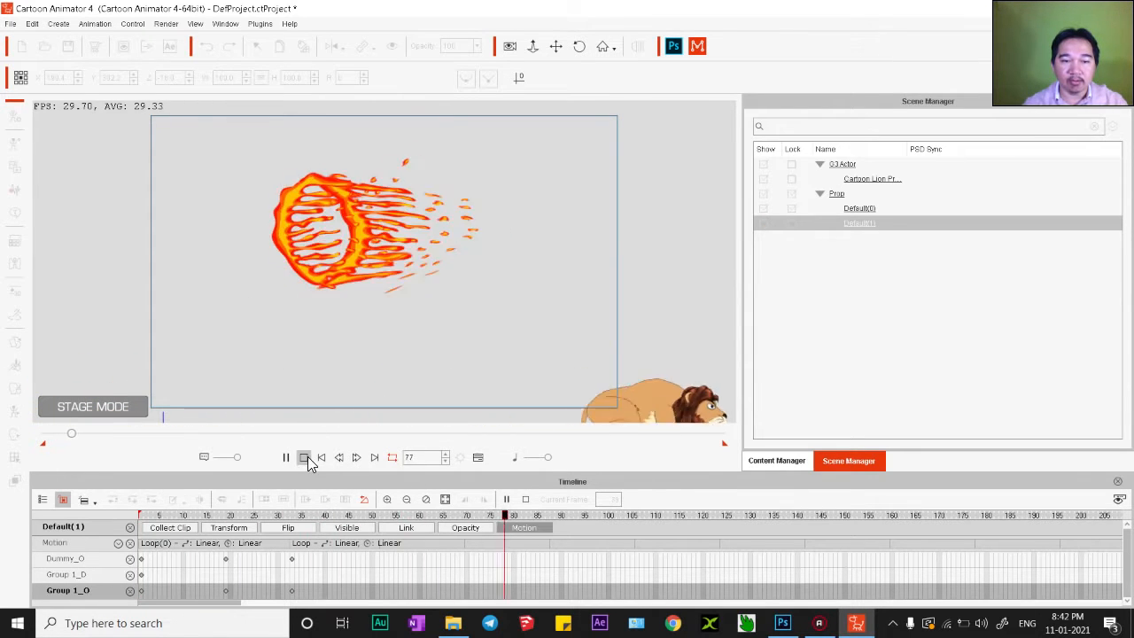
{"action": "left_click", "coordinate": [303, 457]}
{"action": "left_click", "coordinate": [859, 208]}
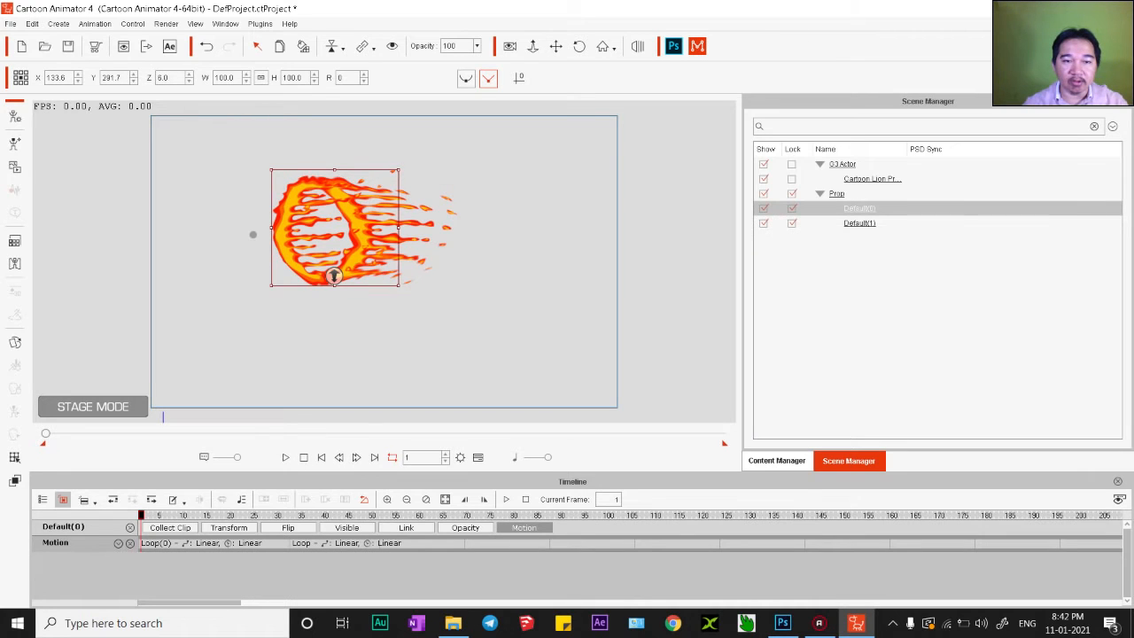
{"action": "left_click_drag", "start_coordinate": [334, 275], "coordinate": [334, 276]}
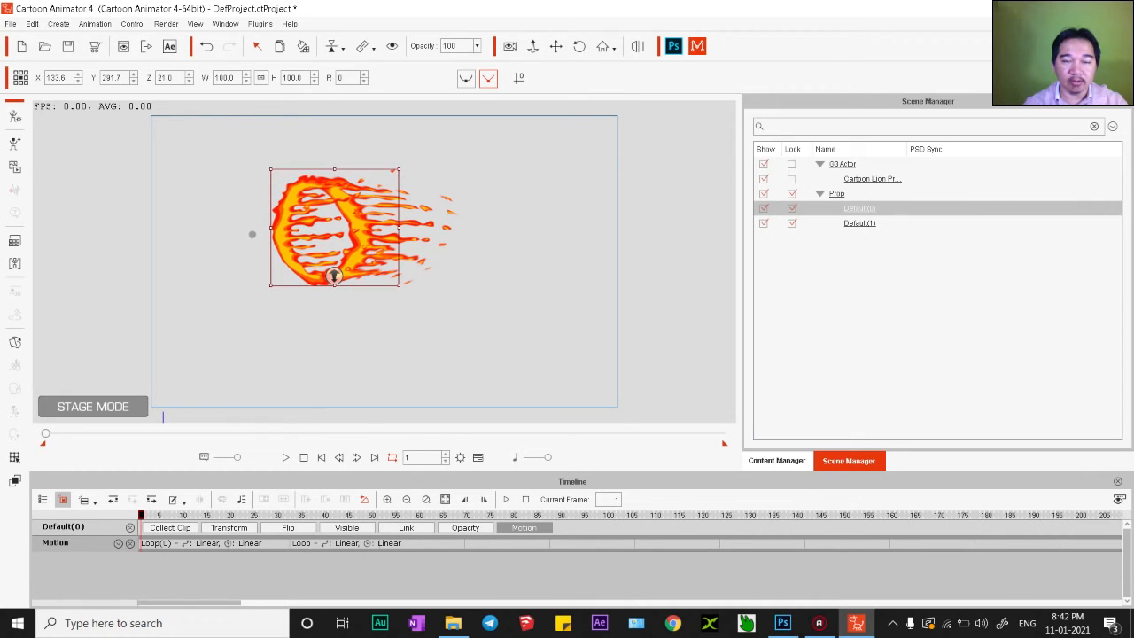
Set the rear fire's opacity to 90 and preview the animation
{"action": "left_click", "coordinate": [444, 227]}
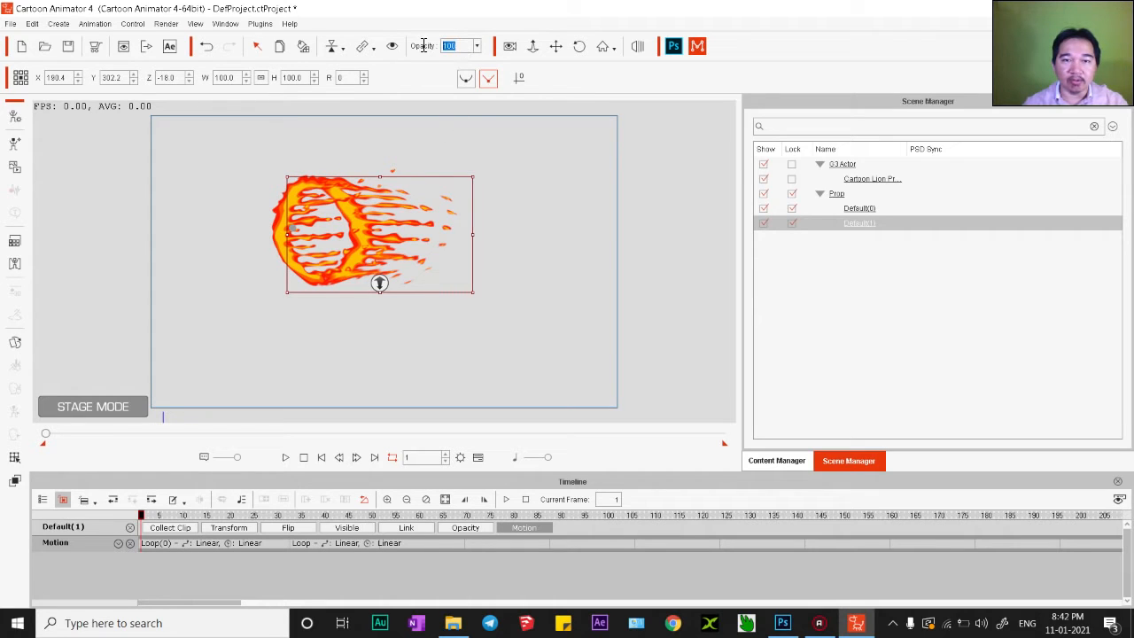
{"action": "type", "text": "90"}
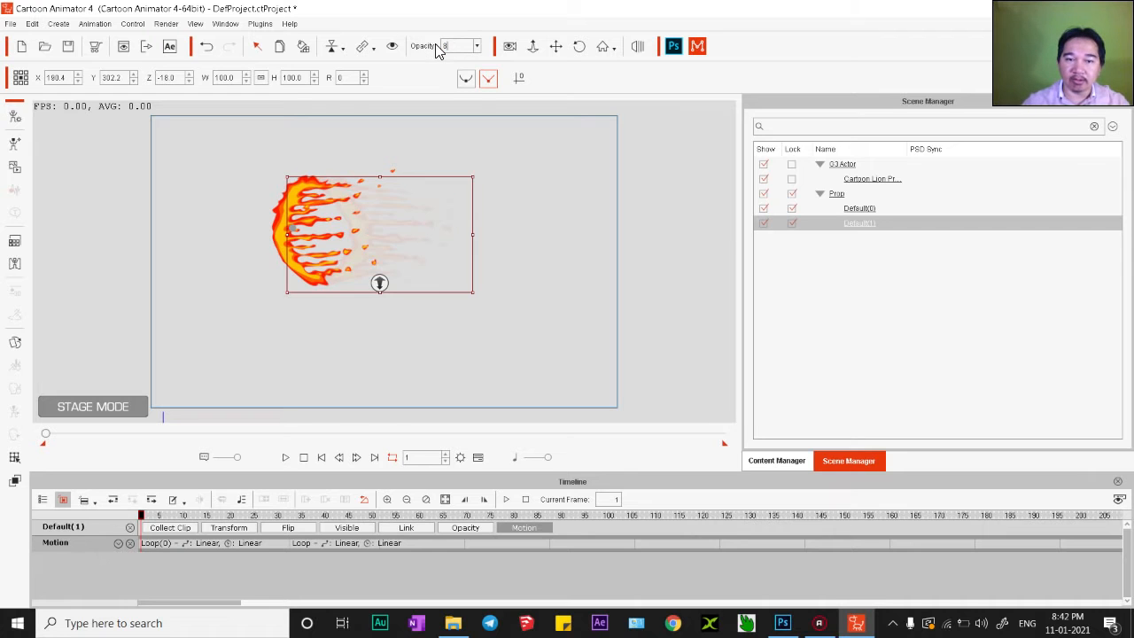
{"action": "left_click", "coordinate": [286, 458]}
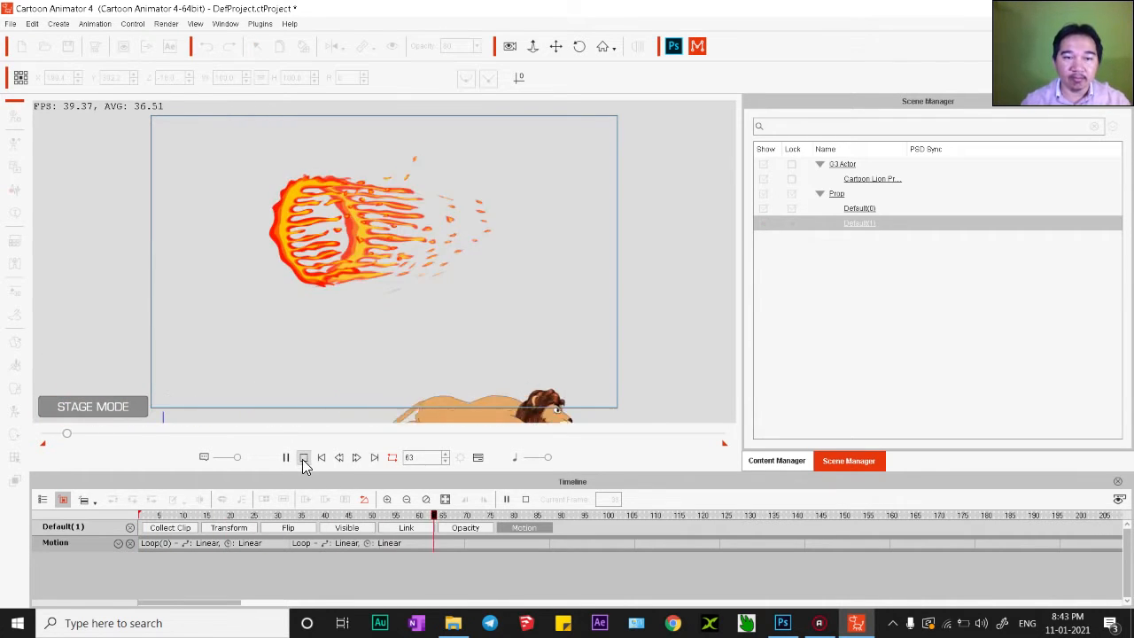
{"action": "left_click", "coordinate": [303, 458]}
Set the front fire's opacity to 90 as well and play back the completed ring
{"action": "left_click", "coordinate": [859, 209]}
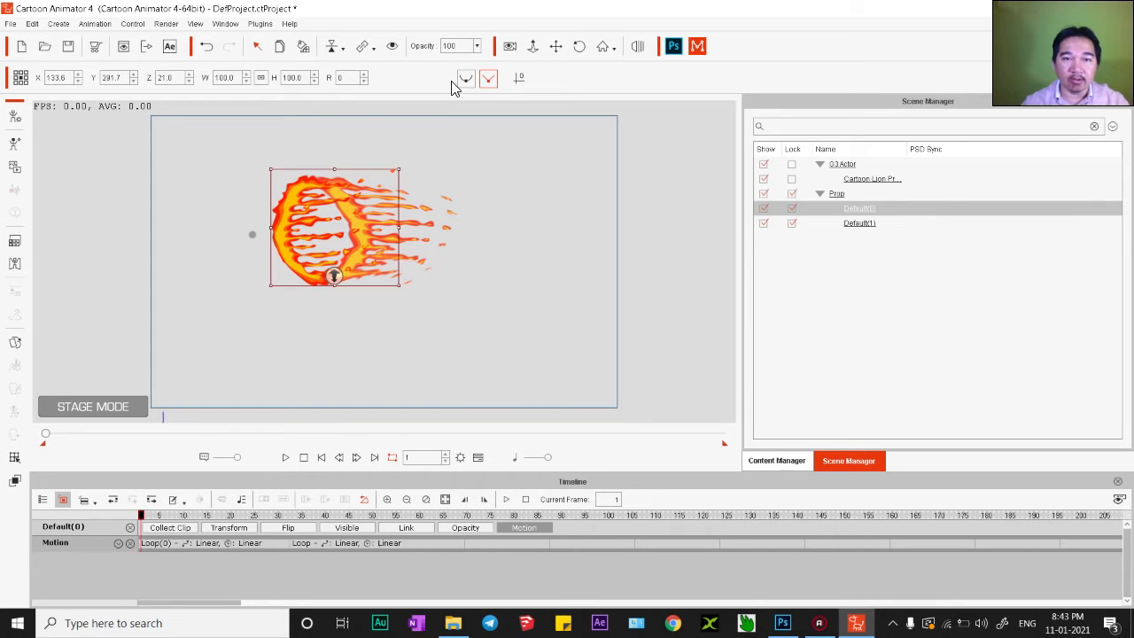
{"action": "type", "text": "9"}
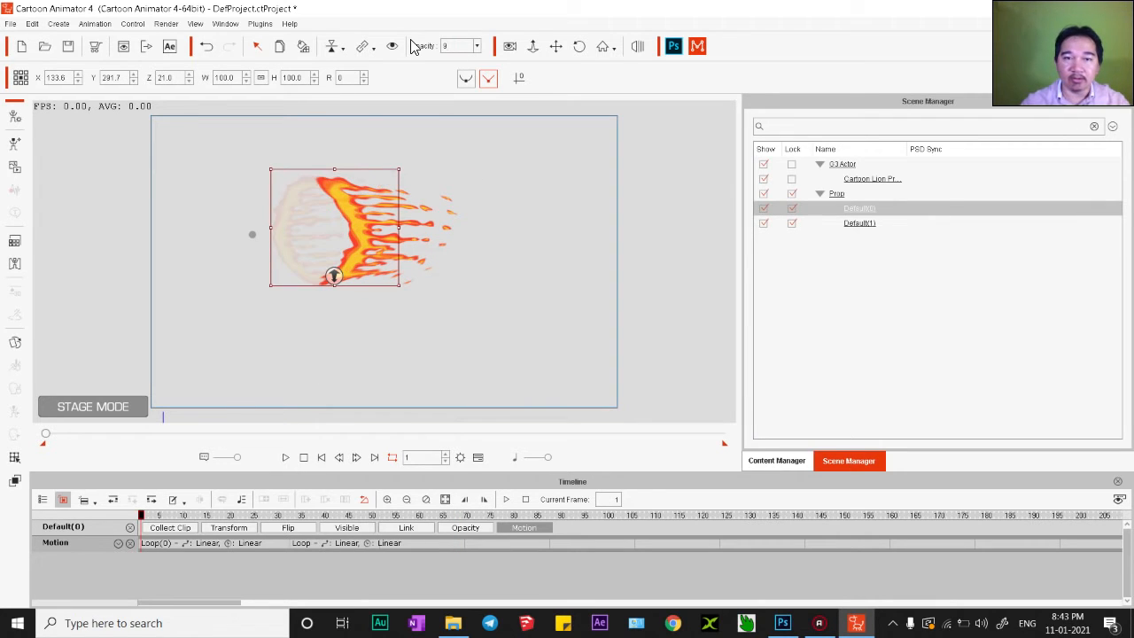
{"action": "type", "text": "0"}
{"action": "left_click", "coordinate": [351, 415]}
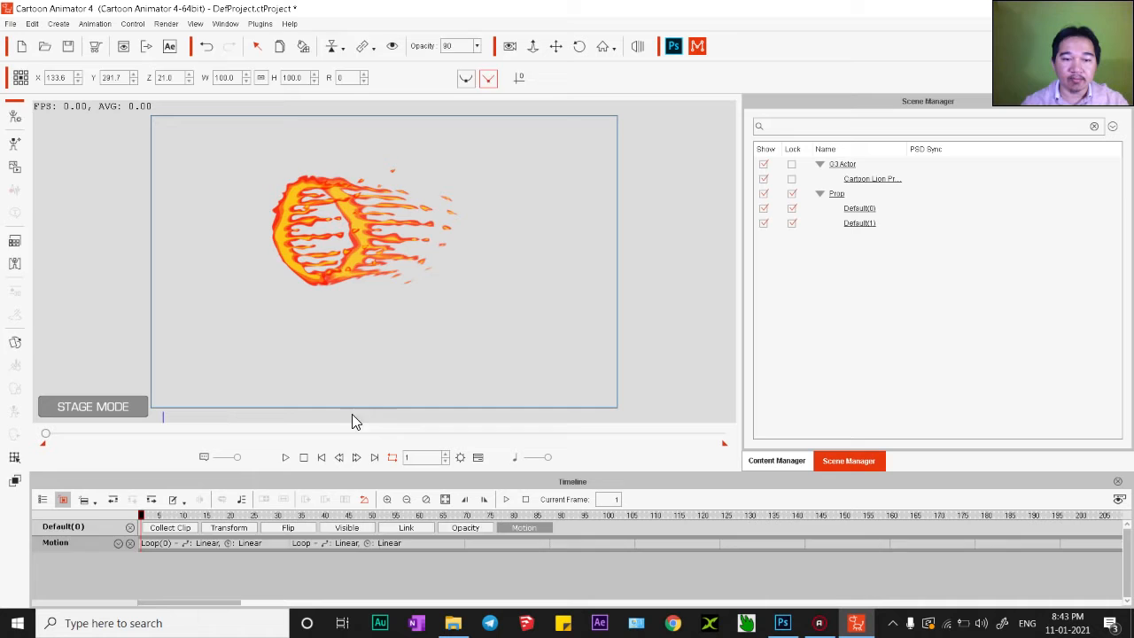
{"action": "left_click", "coordinate": [285, 457]}
{"action": "left_click", "coordinate": [302, 458]}
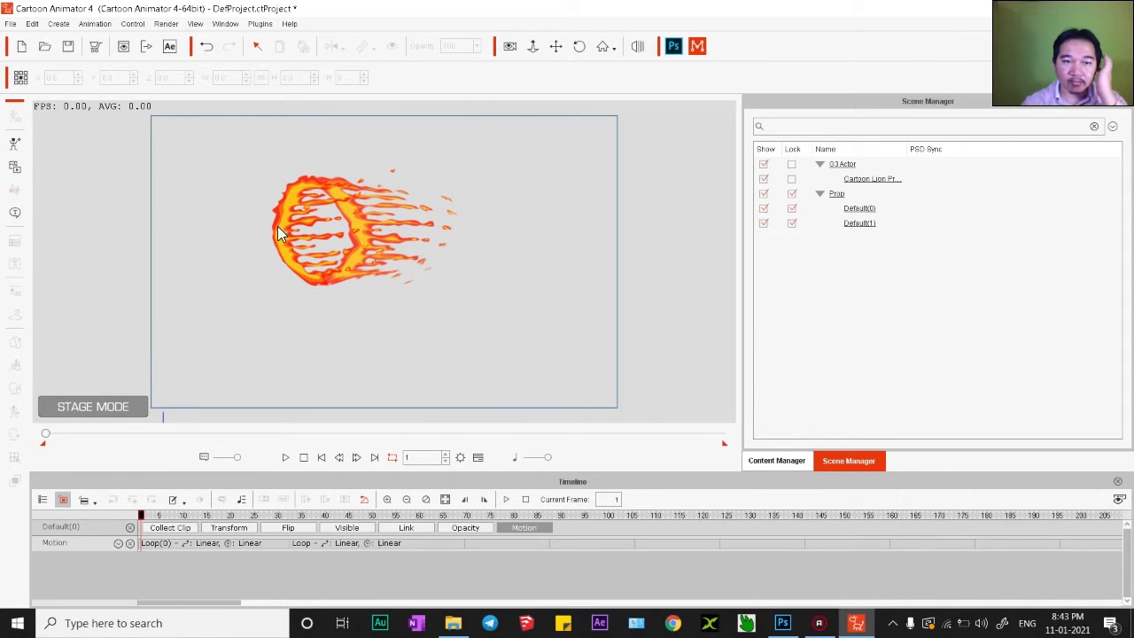
Break the front fire's Loop(0) motion clip at frame 11 and remove the piece following the break
{"action": "left_click_drag", "start_coordinate": [292, 355], "coordinate": [461, 298]}
{"action": "scroll", "coordinate": [461, 355], "scroll_direction": "down", "scroll_amount": 3}
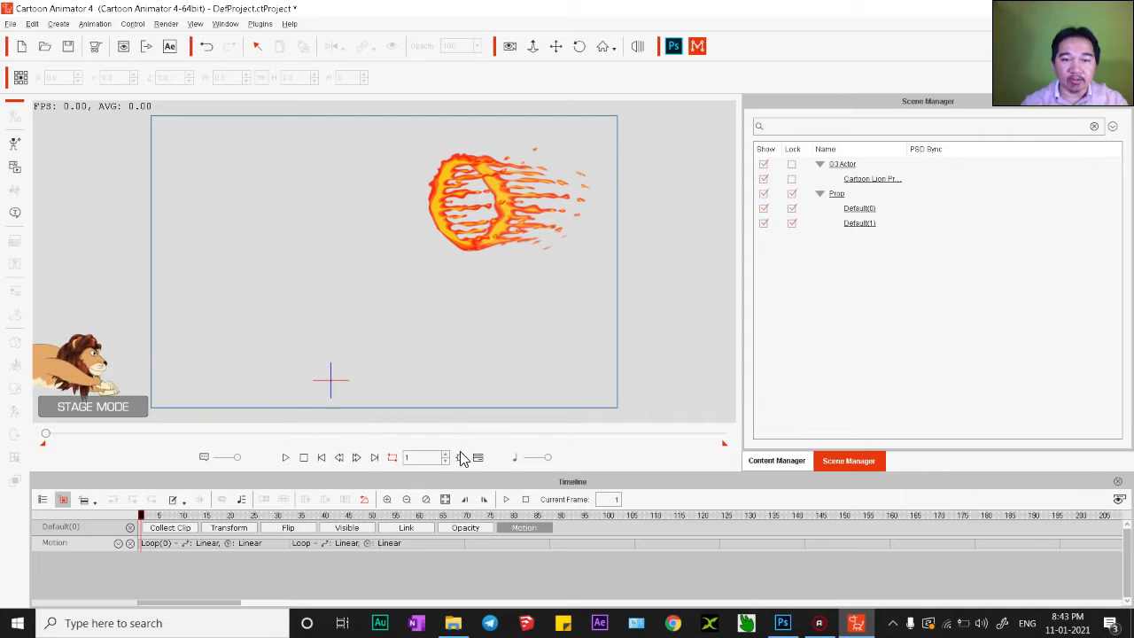
{"action": "scroll", "coordinate": [540, 363], "scroll_direction": "down", "scroll_amount": 2}
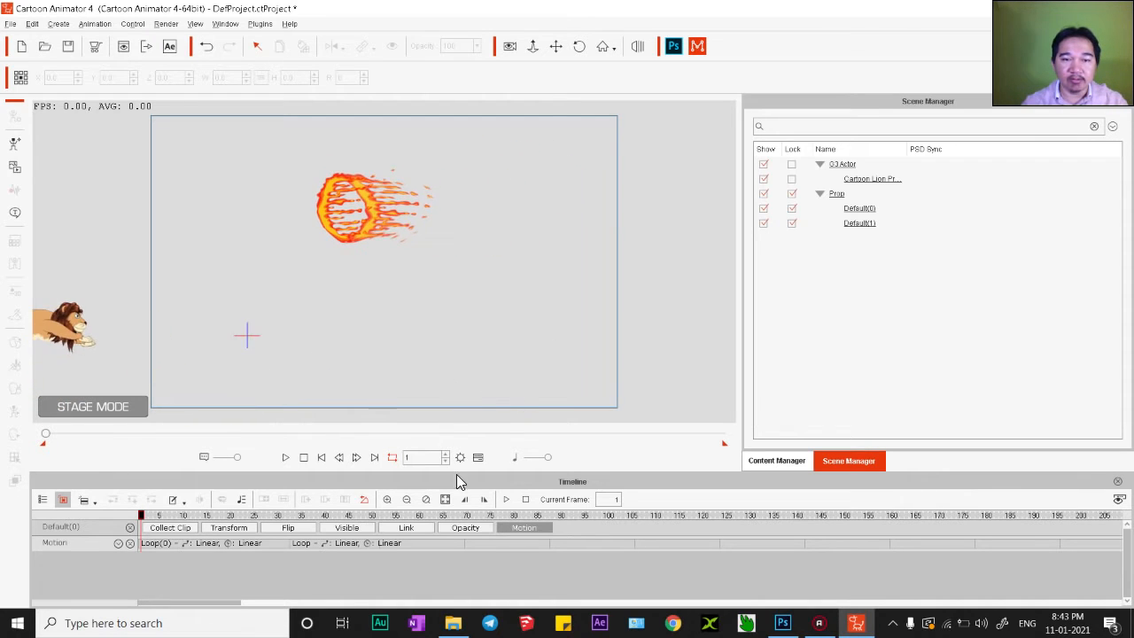
{"action": "scroll", "coordinate": [349, 279], "scroll_direction": "down", "scroll_amount": 2}
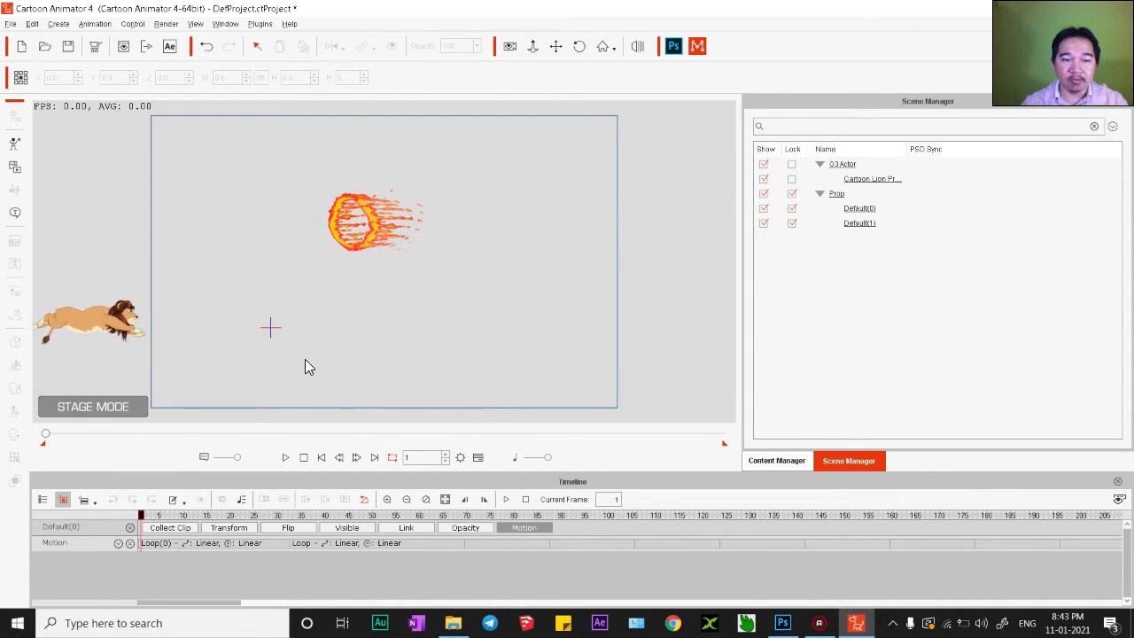
{"action": "left_click_drag", "start_coordinate": [142, 517], "coordinate": [189, 526]}
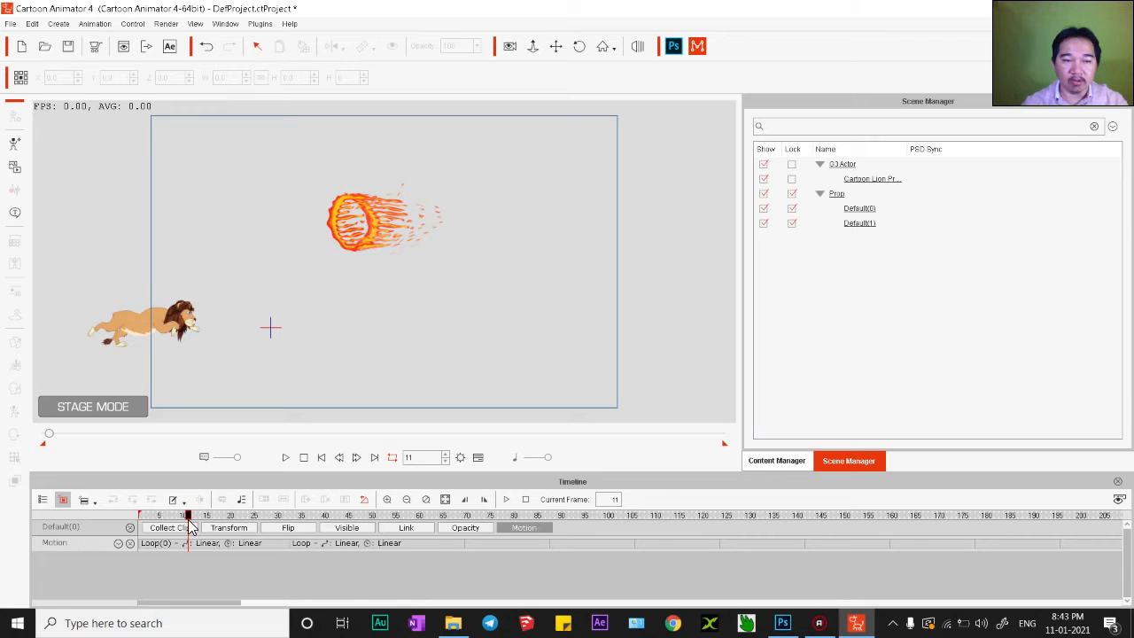
{"action": "scroll", "coordinate": [196, 579], "scroll_direction": "up", "scroll_amount": 1}
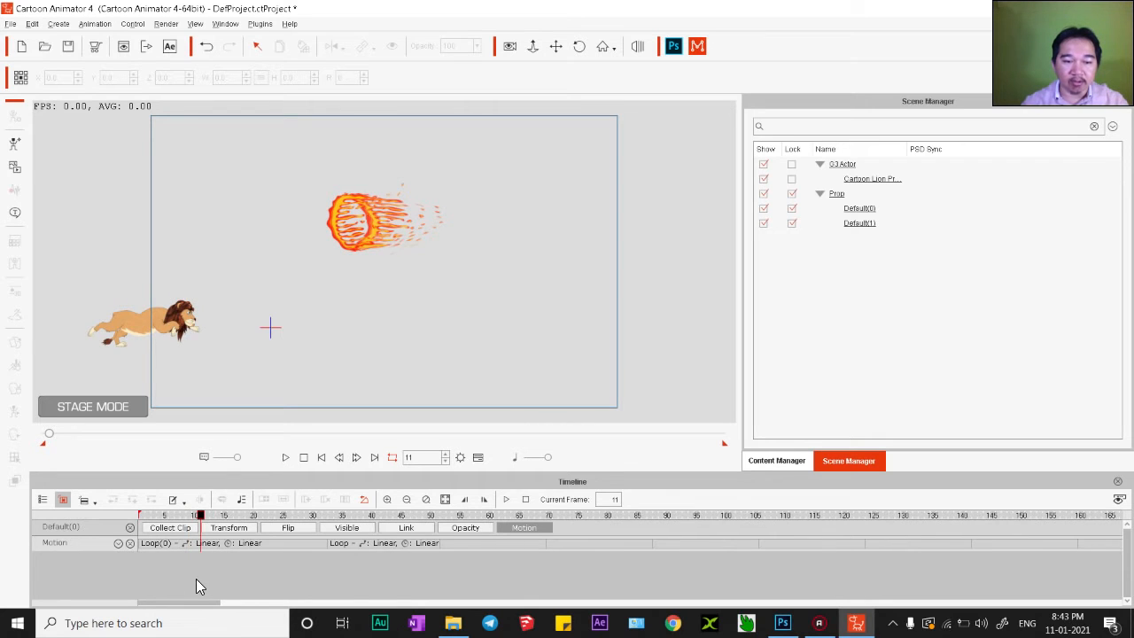
{"action": "left_click", "coordinate": [200, 543]}
{"action": "right_click", "coordinate": [200, 542]}
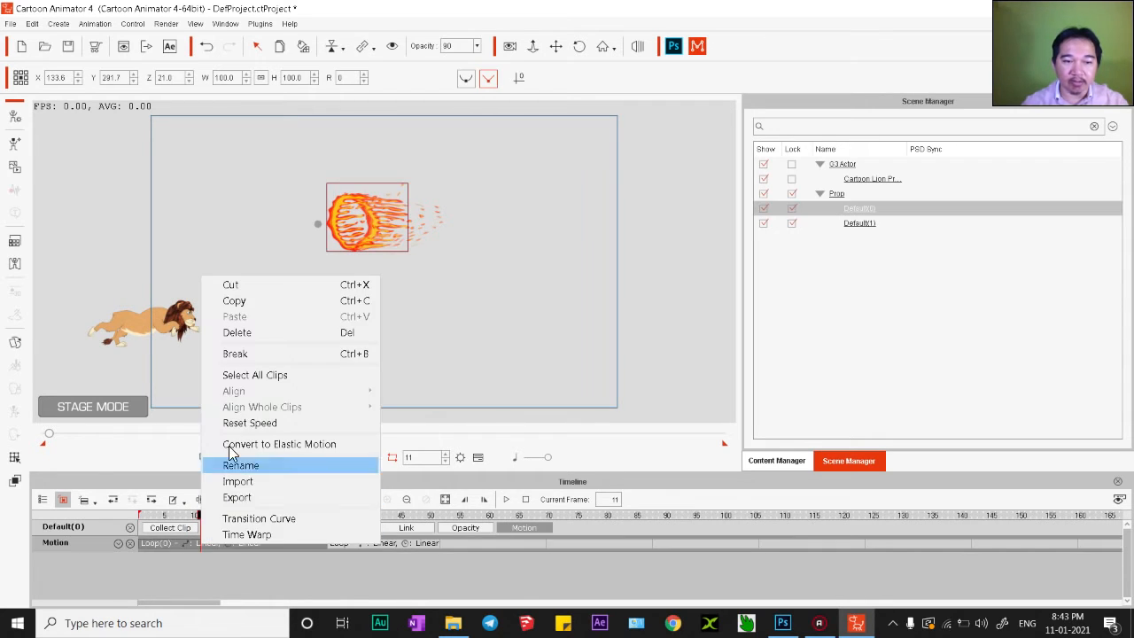
{"action": "left_click", "coordinate": [236, 353]}
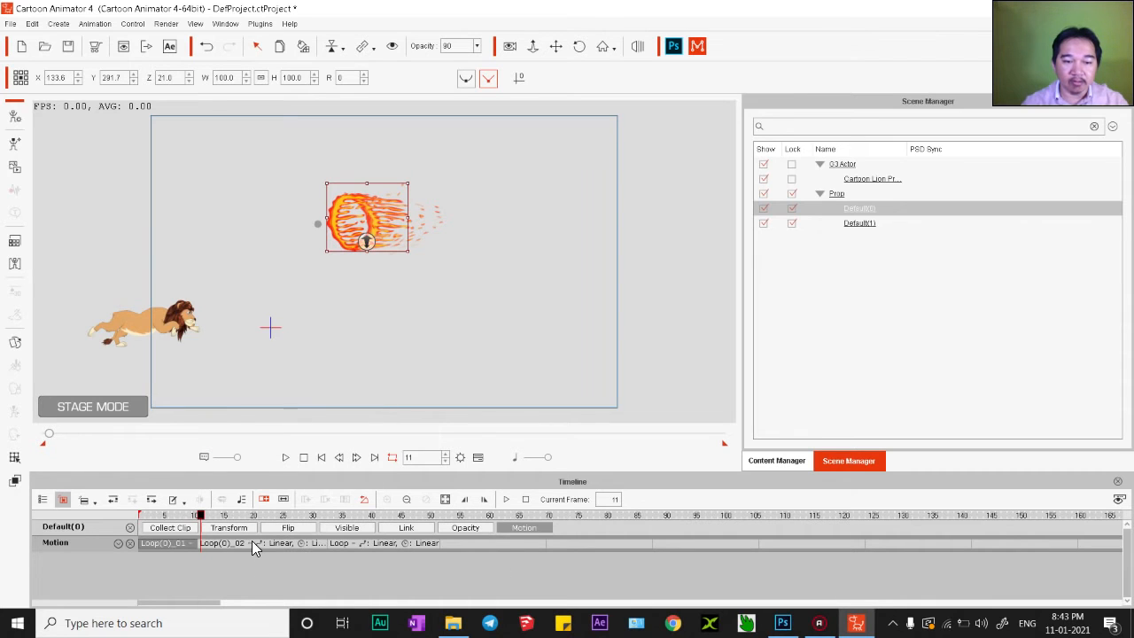
{"action": "left_click_drag", "start_coordinate": [253, 544], "coordinate": [540, 545]}
{"action": "left_click", "coordinate": [170, 517]}
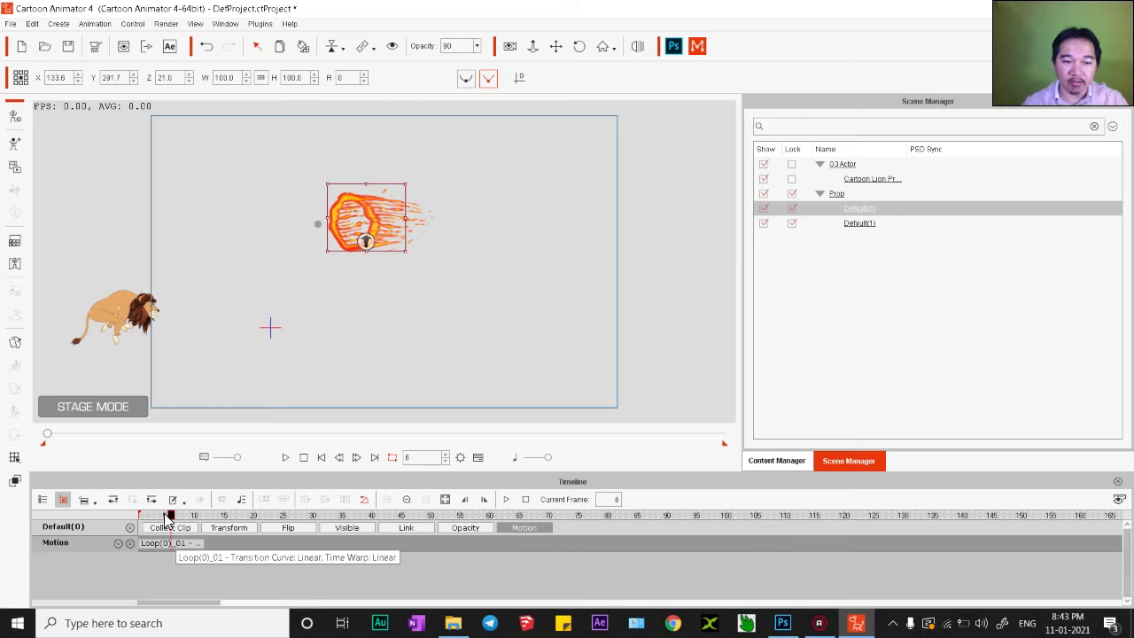
{"action": "left_click_drag", "start_coordinate": [170, 518], "coordinate": [236, 540]}
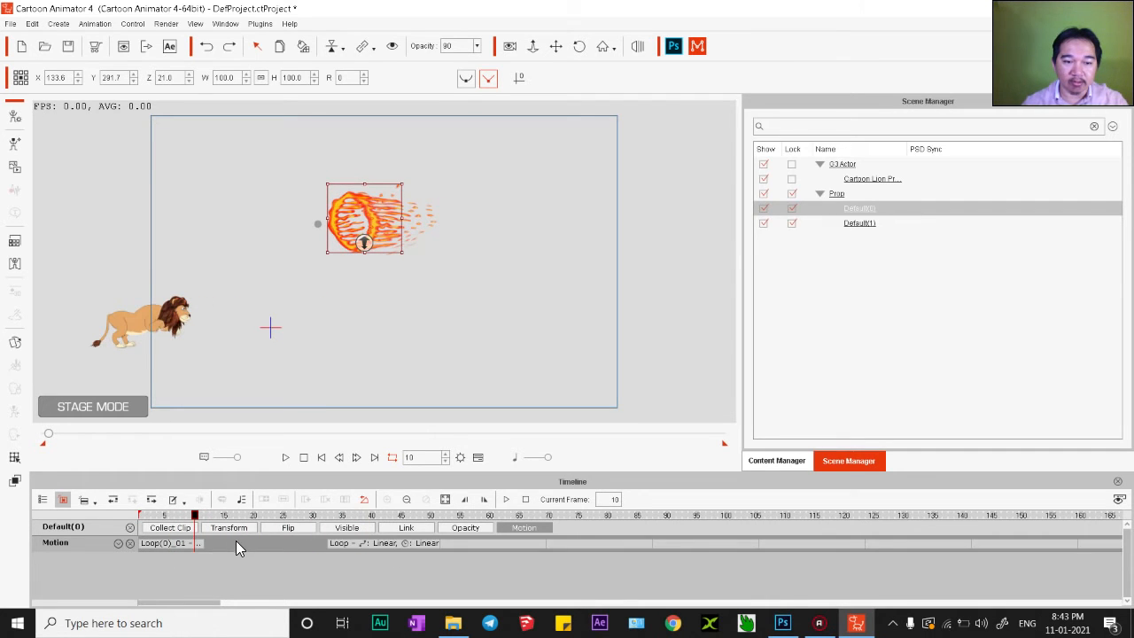
Break the lion's run motion clip at frame 10
{"action": "left_click", "coordinate": [164, 331]}
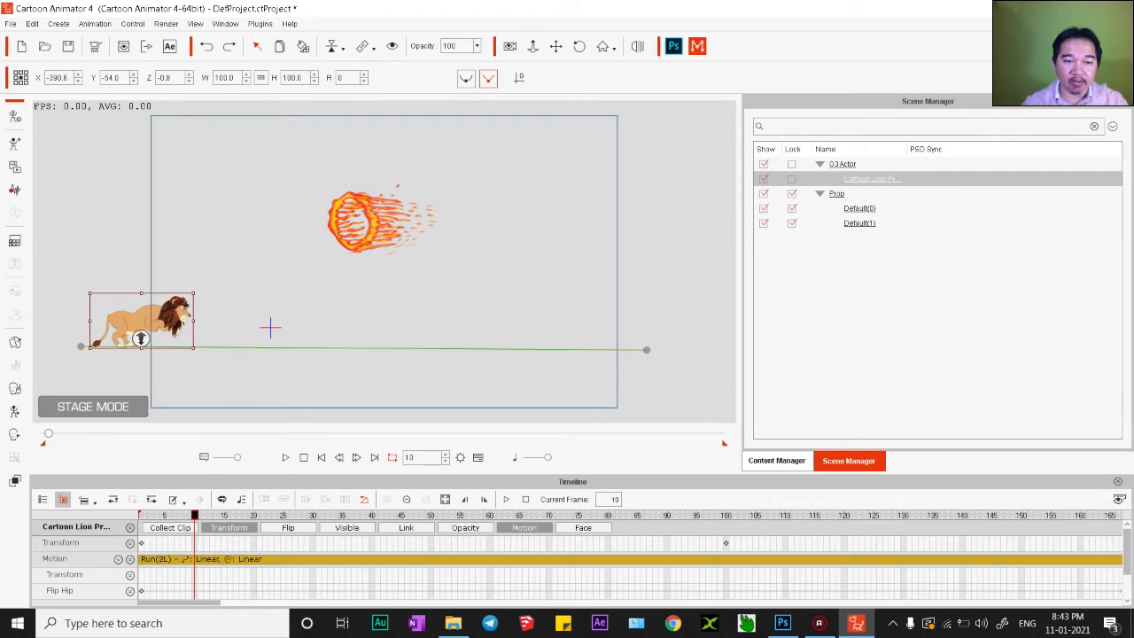
{"action": "right_click", "coordinate": [196, 557]}
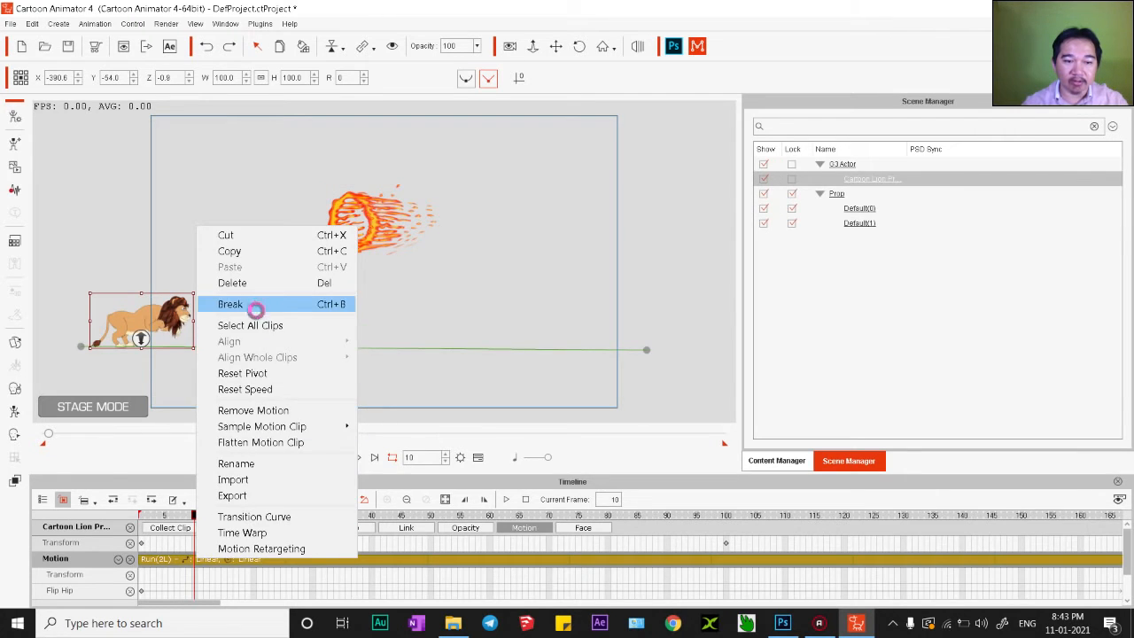
{"action": "left_click", "coordinate": [256, 303]}
Try deleting the lion's run clip after frame 10, check the neighbouring frames, and undo the deletion
{"action": "left_click", "coordinate": [217, 557]}
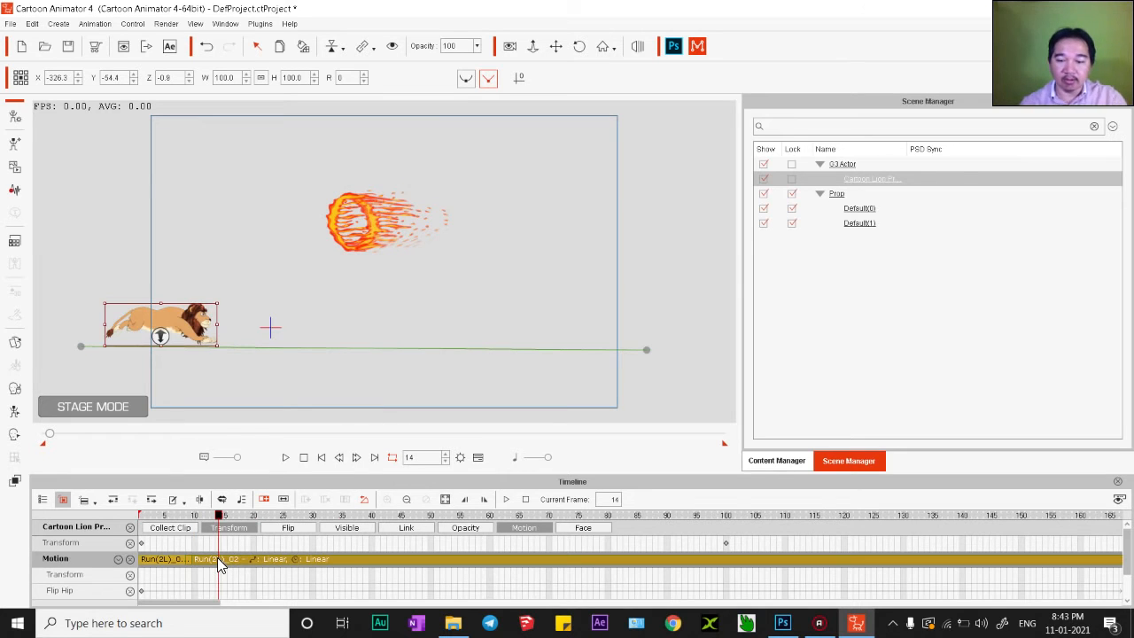
{"action": "key", "text": "Delete"}
{"action": "left_click_drag", "start_coordinate": [188, 516], "coordinate": [196, 524]}
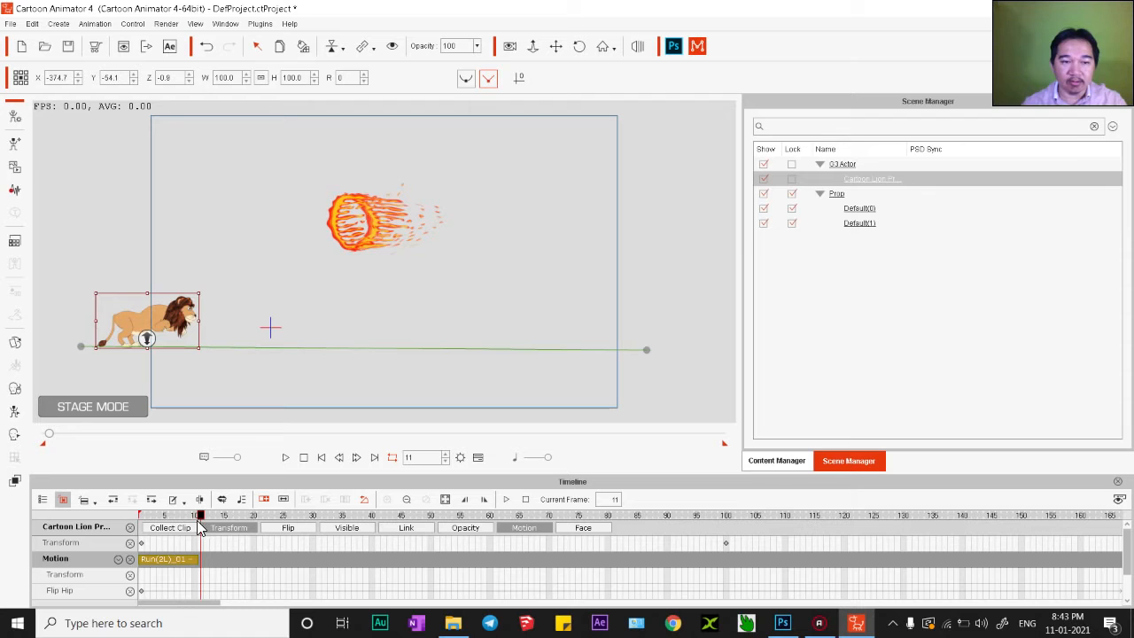
{"action": "mouse_move", "coordinate": [200, 528]}
{"action": "left_mouse_down"}
{"action": "mouse_move", "coordinate": [142, 529]}
{"action": "mouse_move", "coordinate": [196, 532]}
{"action": "left_mouse_up"}
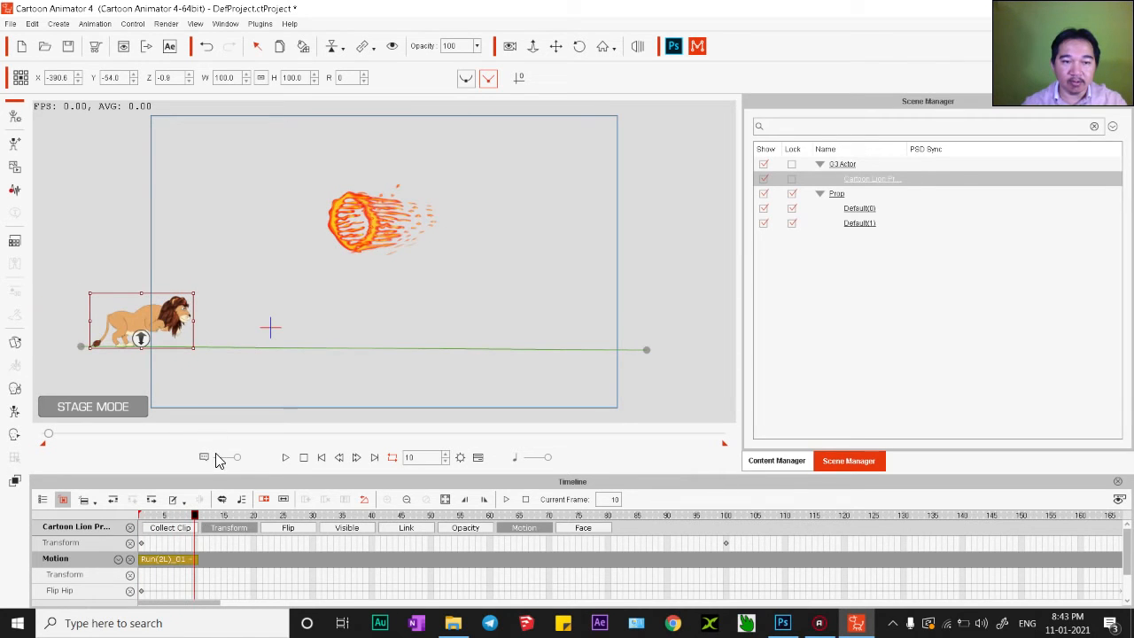
{"action": "left_click_drag", "start_coordinate": [218, 337], "coordinate": [287, 333]}
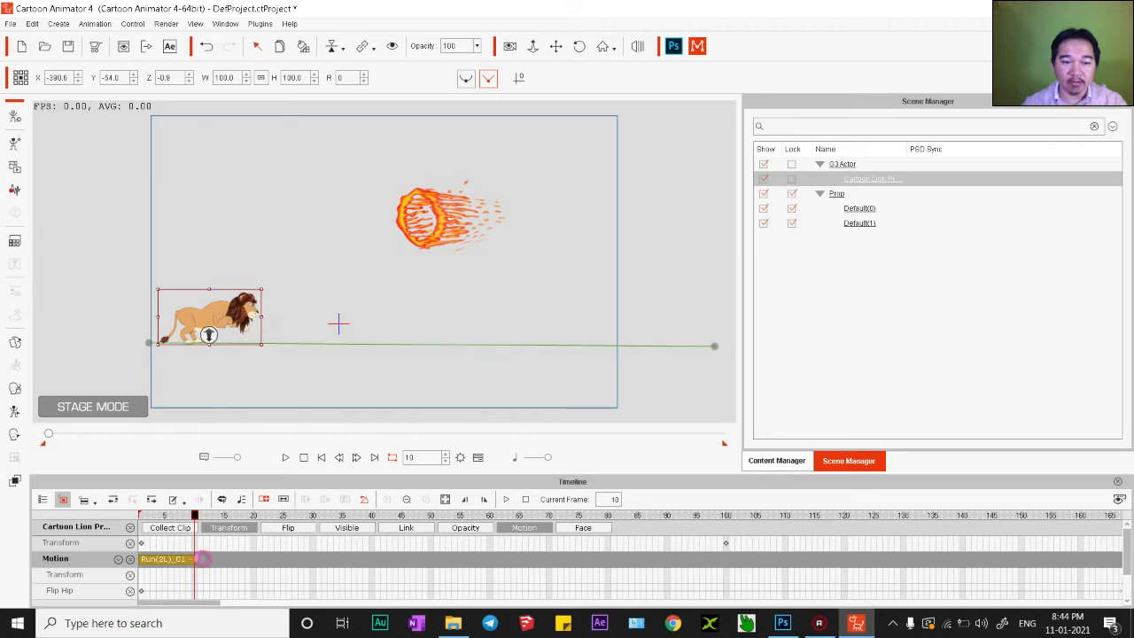
{"action": "key", "text": "ctrl+z"}
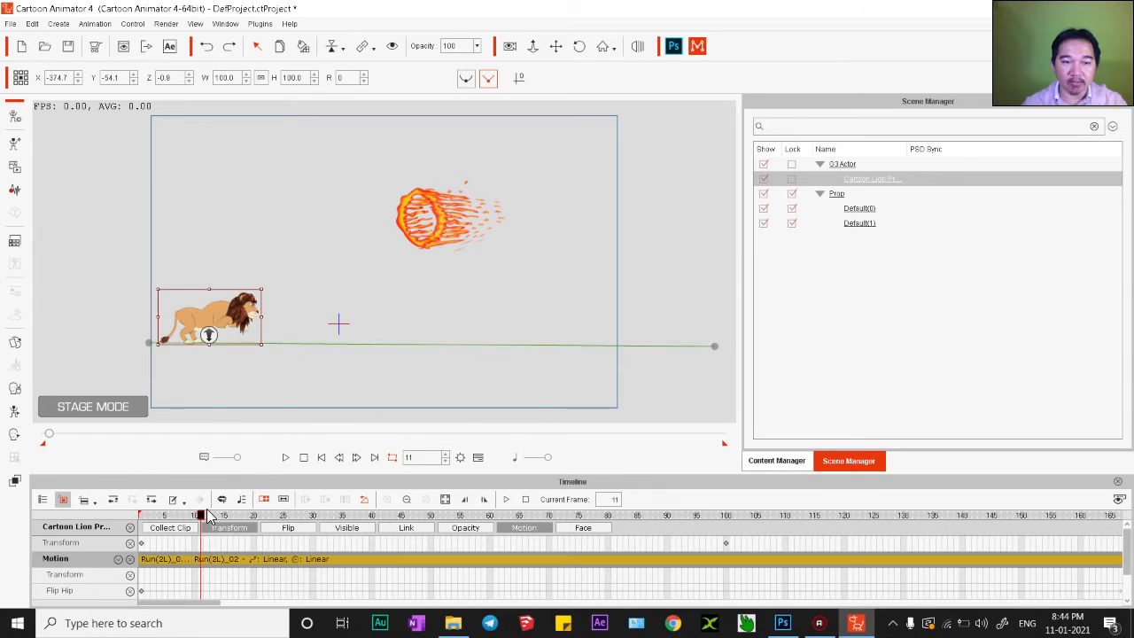
At frame 24, move the lion back to X -236.4, Y -53.7, and cut off the run clip from that frame on
{"action": "left_click_drag", "start_coordinate": [208, 519], "coordinate": [280, 518]}
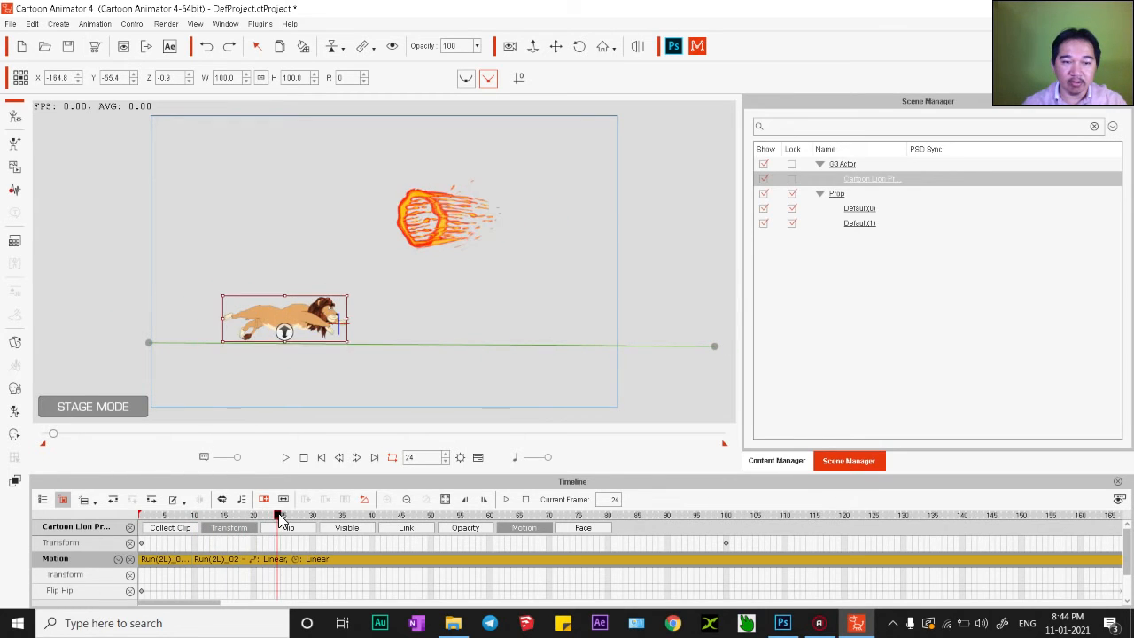
{"action": "left_click_drag", "start_coordinate": [284, 331], "coordinate": [259, 330]}
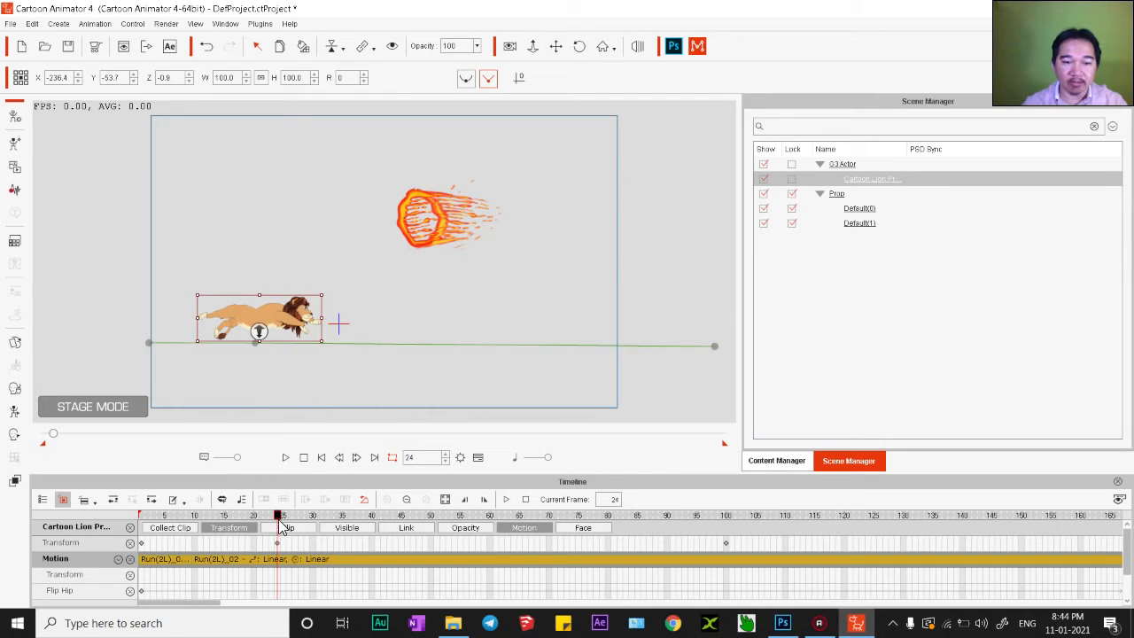
{"action": "right_click", "coordinate": [276, 562]}
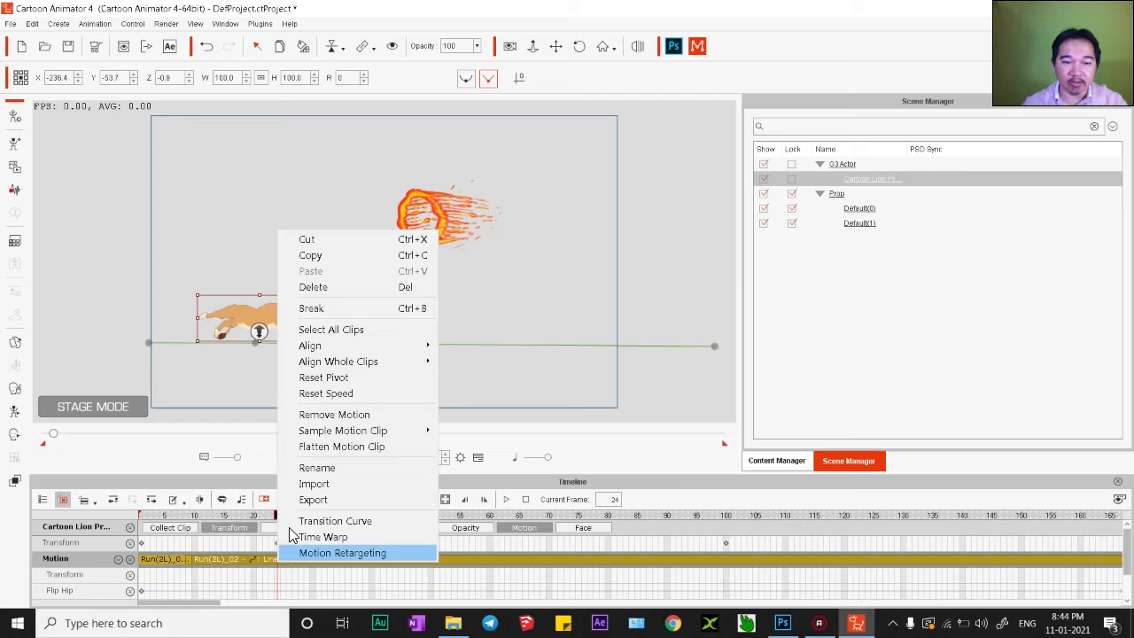
{"action": "left_click", "coordinate": [312, 308]}
{"action": "left_click", "coordinate": [321, 557]}
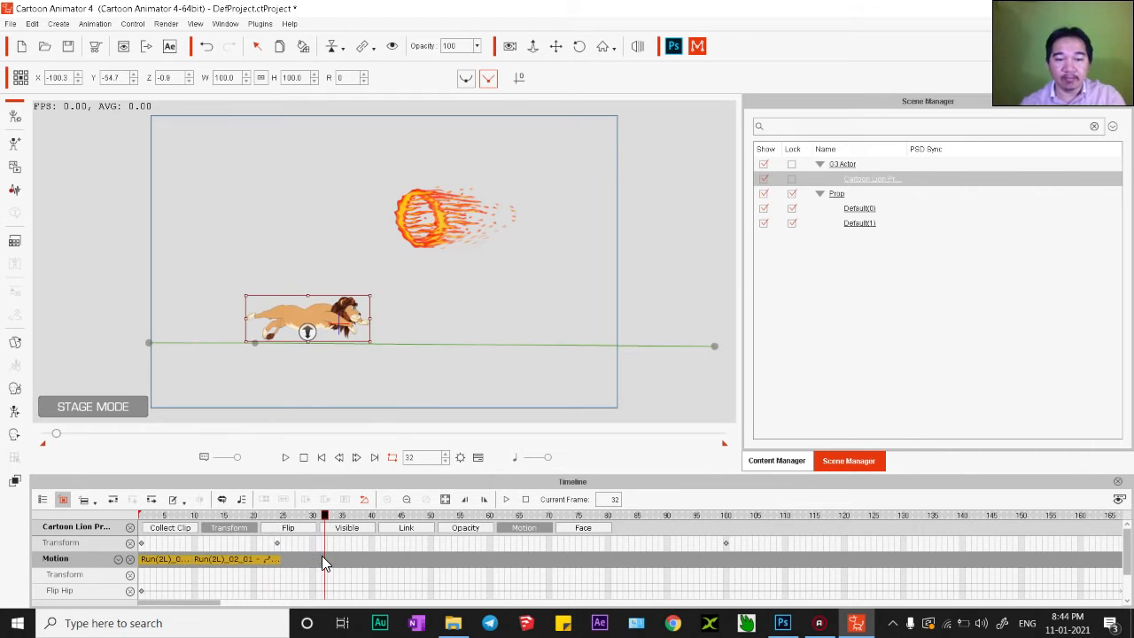
Add lion transform keys at frames 47 and 75, raising the lion into the fire ring at X 204.1, Y 238.4 on frame 47
{"action": "left_click", "coordinate": [276, 542]}
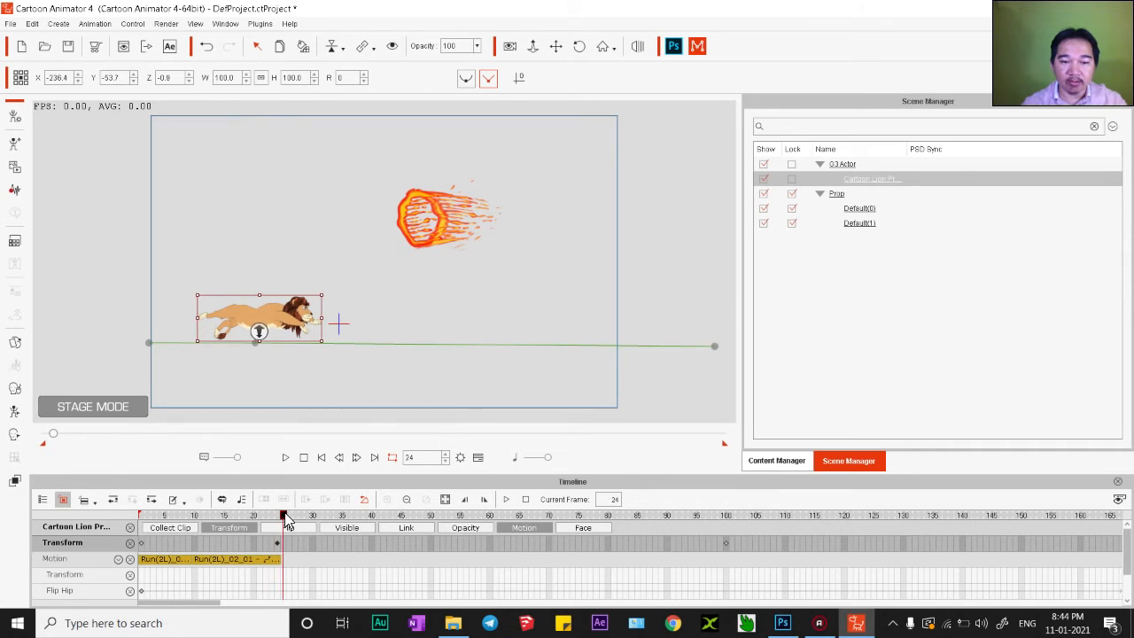
{"action": "left_click_drag", "start_coordinate": [285, 520], "coordinate": [412, 530]}
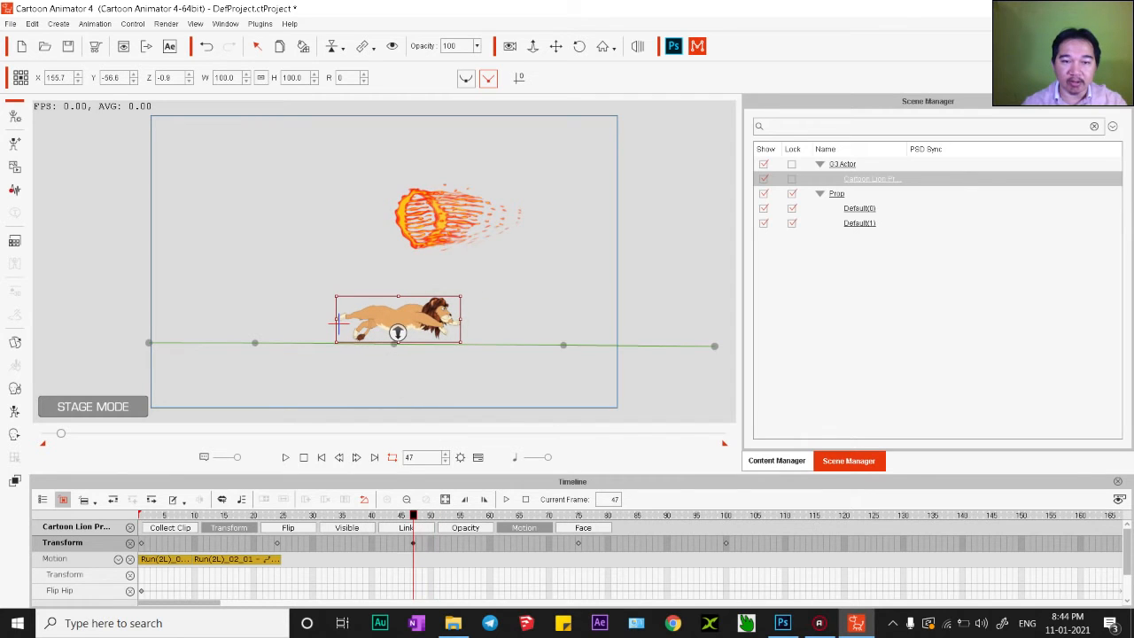
{"action": "left_click_drag", "start_coordinate": [398, 332], "coordinate": [470, 237]}
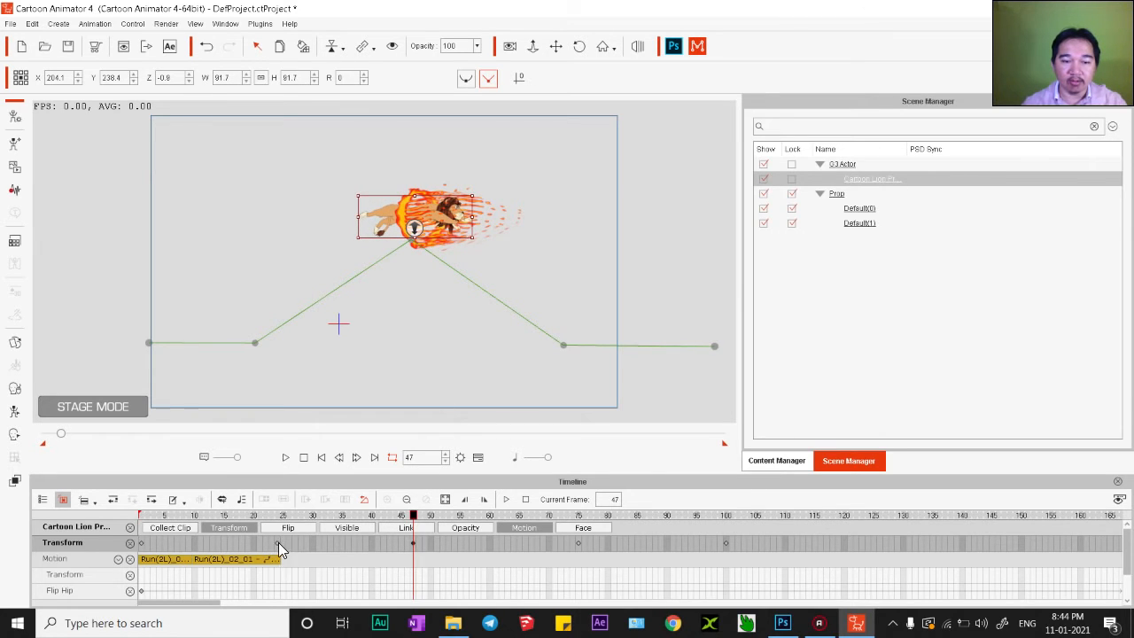
Raise the lion at frame 40 to X 65.1, Y 197.9 to add a rising point to the jump path
{"action": "left_click_drag", "start_coordinate": [278, 543], "coordinate": [368, 543]}
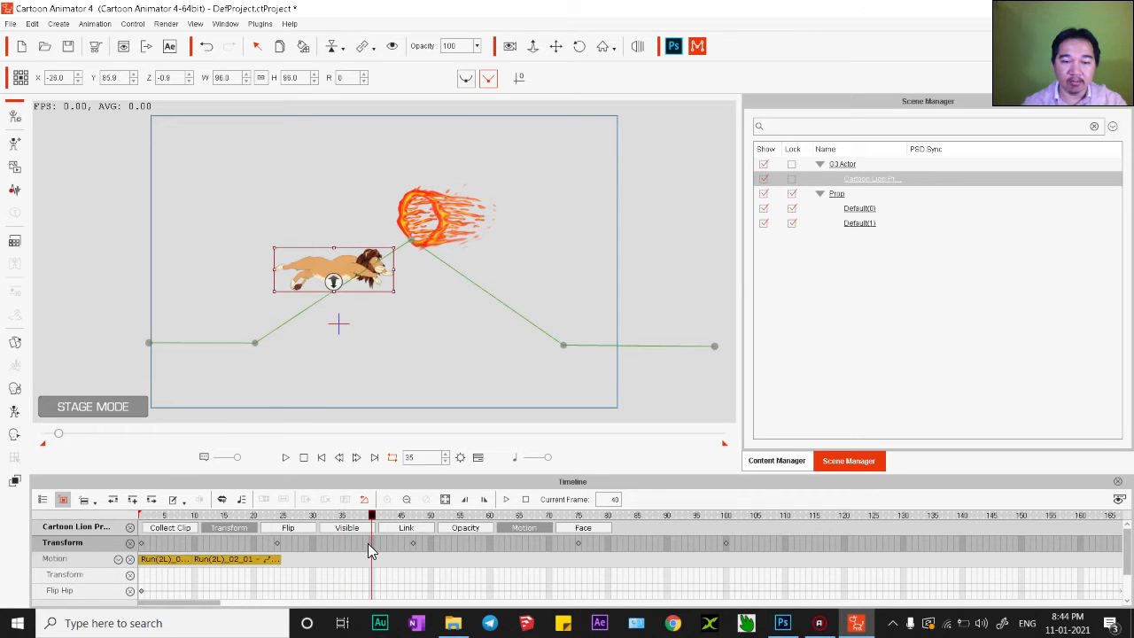
{"action": "key", "text": "Left"}
{"action": "key", "text": "Up"}
{"action": "key", "text": "Up"}
{"action": "key", "text": "Up"}
{"action": "key", "text": "Up"}
{"action": "key", "text": "Up"}
{"action": "key", "text": "Up"}
{"action": "key", "text": "Up"}
{"action": "key", "text": "Up"}
{"action": "key", "text": "Up"}
{"action": "key", "text": "Up"}
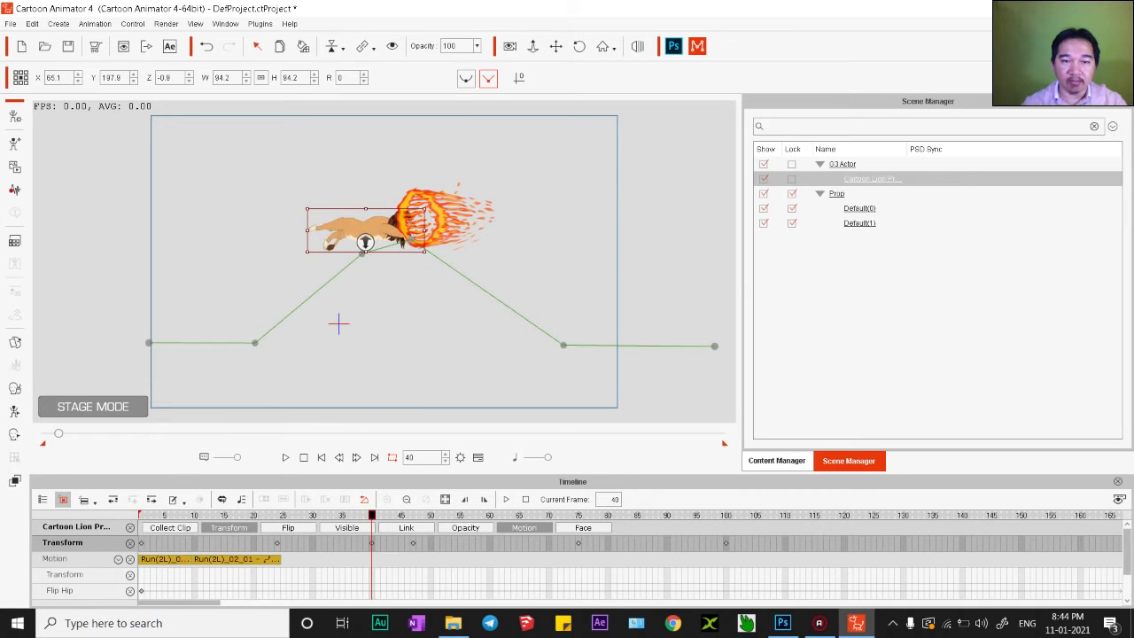
Raise the lion at frame 32 and shift it slightly back, and move it at frame 40 to X 16.6, Y 223.0 before the ring
{"action": "left_click", "coordinate": [323, 546]}
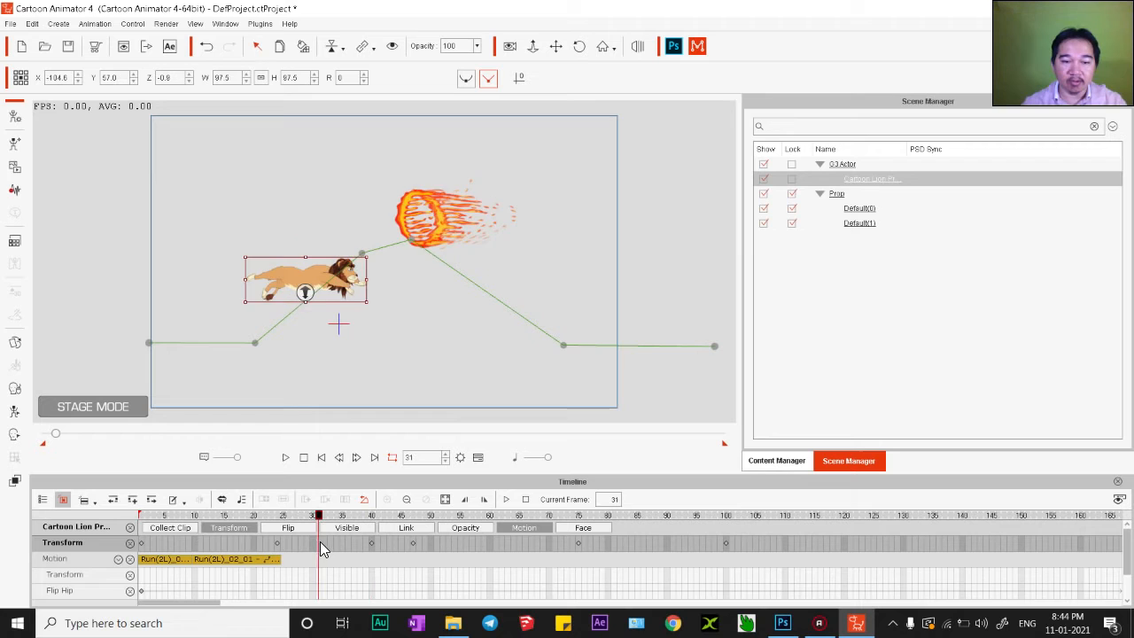
{"action": "key", "text": "Up"}
{"action": "key", "text": "Up"}
{"action": "key", "text": "Up"}
{"action": "key", "text": "Up"}
{"action": "key", "text": "Up"}
{"action": "key", "text": "Up"}
{"action": "key", "text": "Up"}
{"action": "key", "text": "Up"}
{"action": "key", "text": "Up"}
{"action": "key", "text": "Up"}
{"action": "left_click_drag", "start_coordinate": [314, 248], "coordinate": [307, 250]}
{"action": "left_click", "coordinate": [372, 544]}
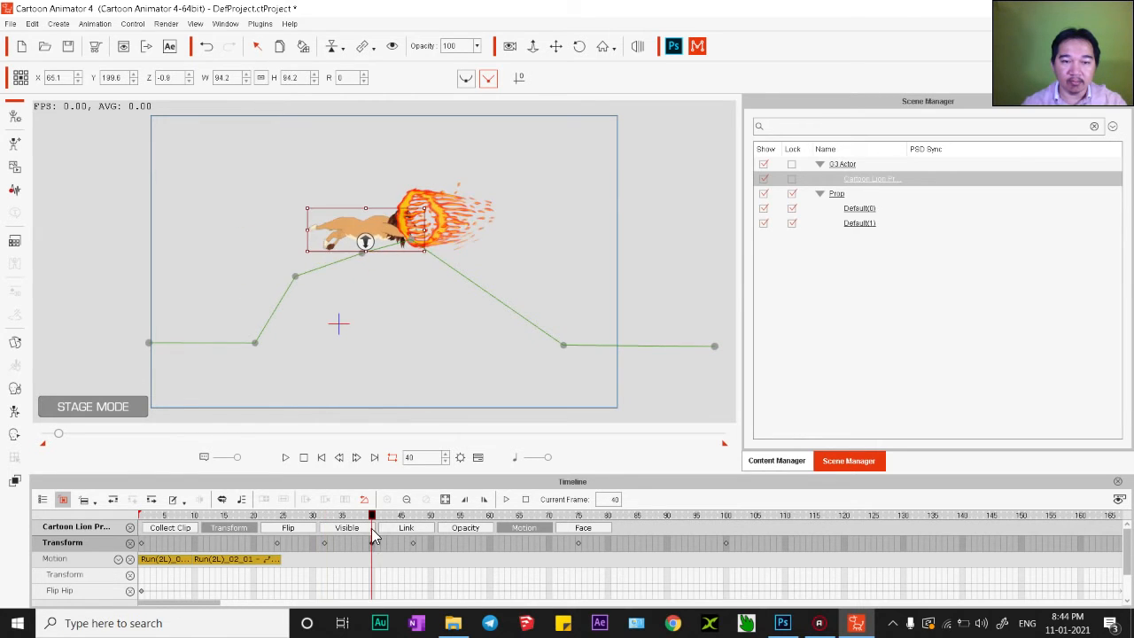
{"action": "left_click_drag", "start_coordinate": [365, 241], "coordinate": [347, 232]}
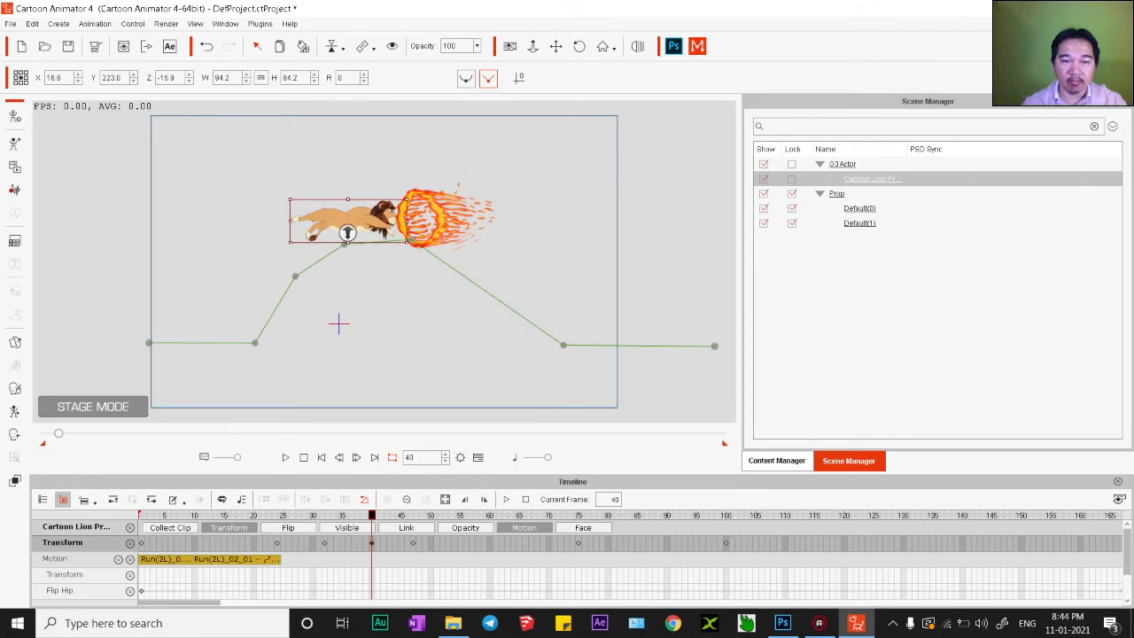
Round off the lion's descent by lifting it slightly at frame 66 and placing it at X 364.5, Y 188.1 at frame 56
{"action": "left_click_drag", "start_coordinate": [375, 515], "coordinate": [527, 543]}
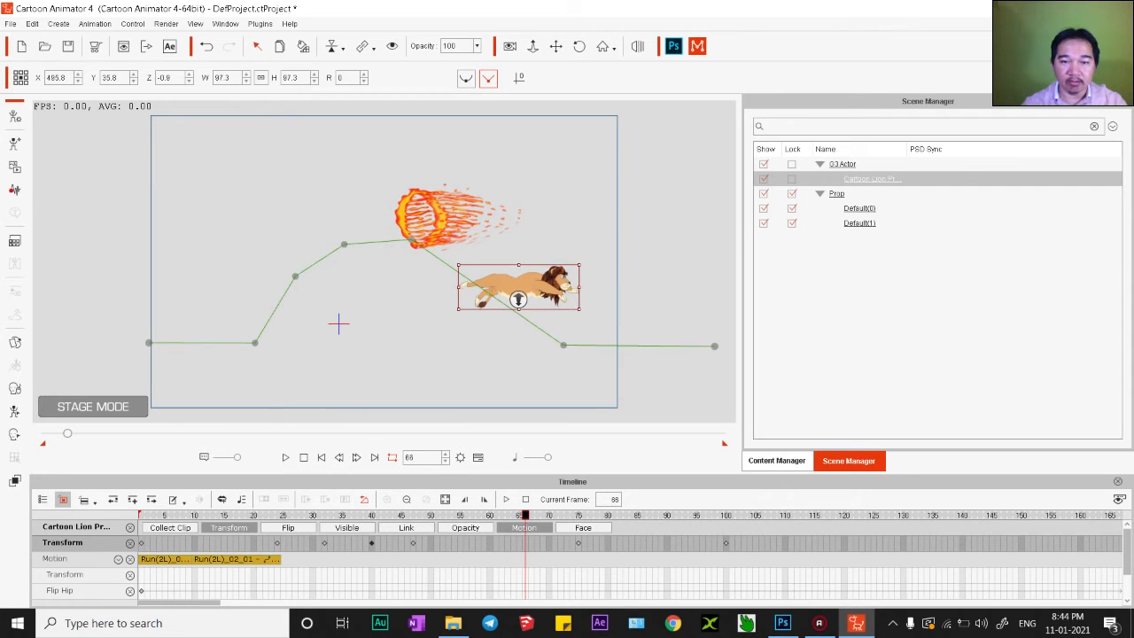
{"action": "left_click_drag", "start_coordinate": [518, 286], "coordinate": [520, 272]}
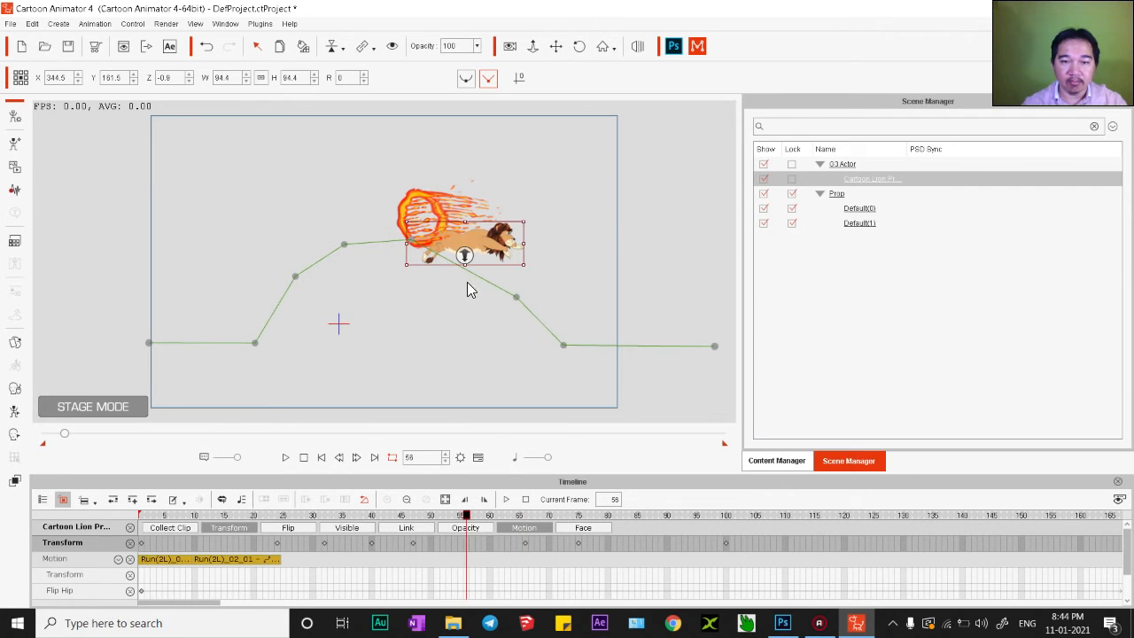
{"action": "left_click_drag", "start_coordinate": [464, 255], "coordinate": [470, 246]}
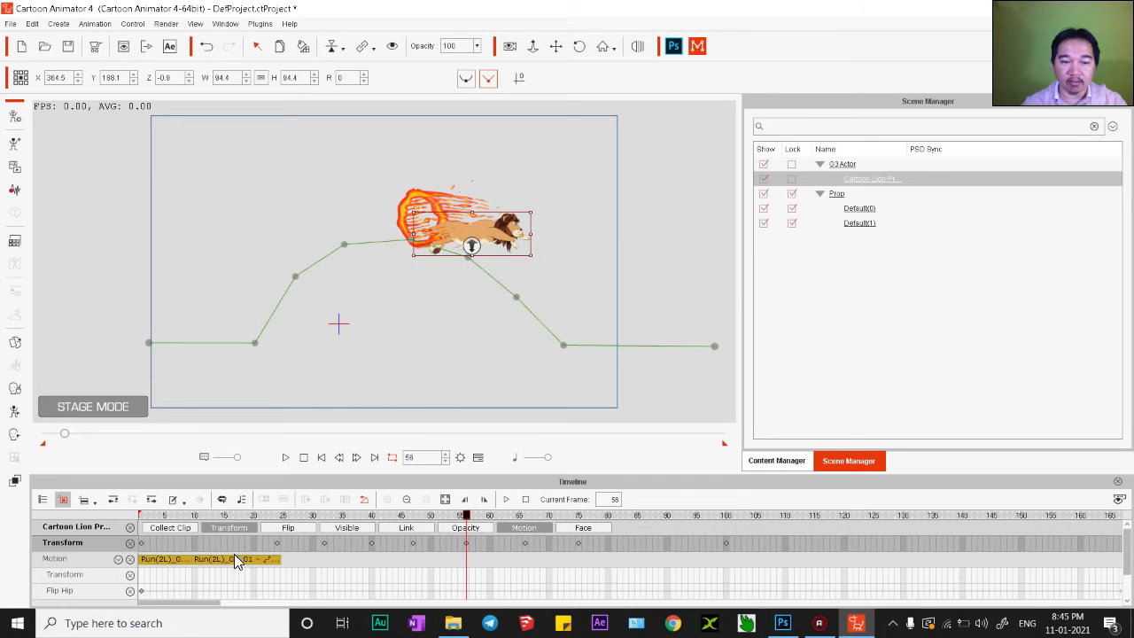
Play back the lion's jump through the ring and go to its transform key at frame 47
{"action": "key", "text": "space"}
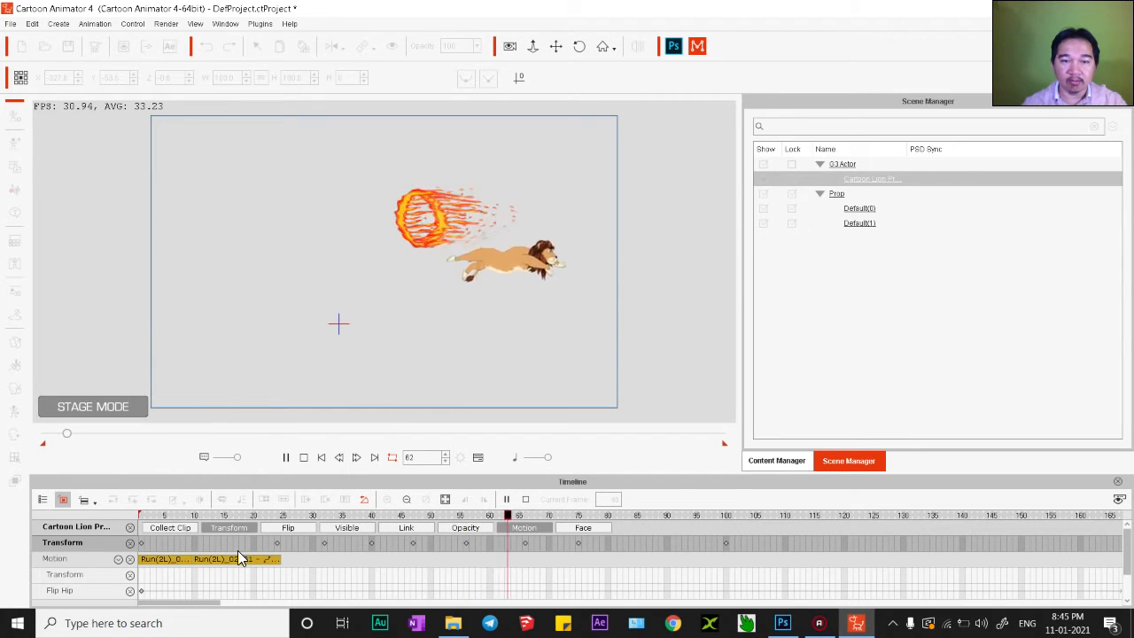
{"action": "left_click", "coordinate": [265, 558]}
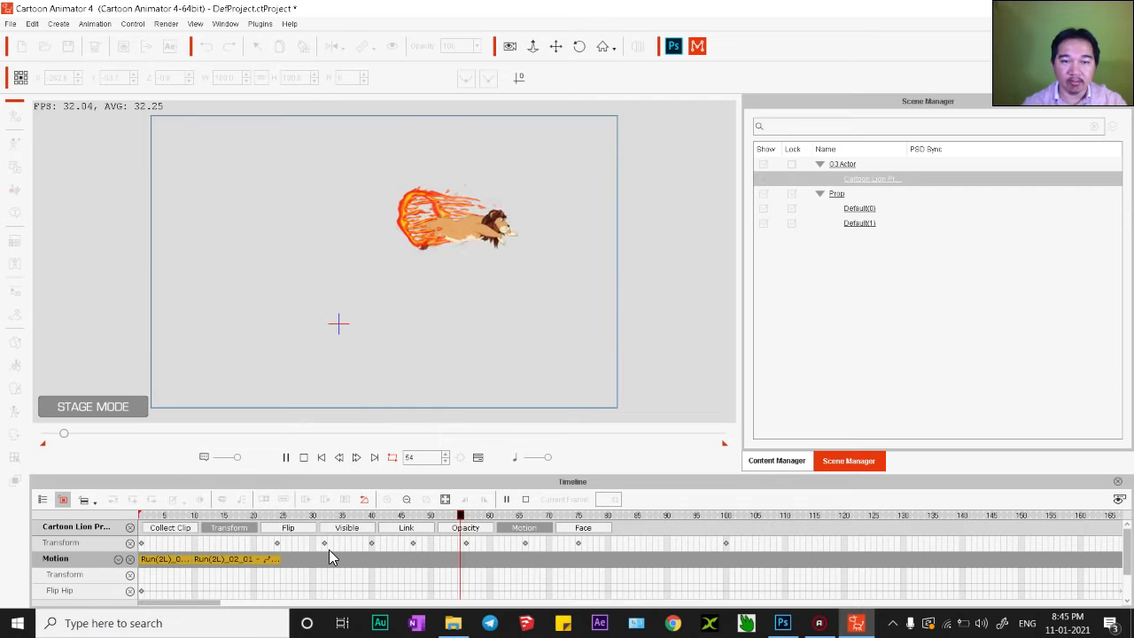
{"action": "key", "text": "space"}
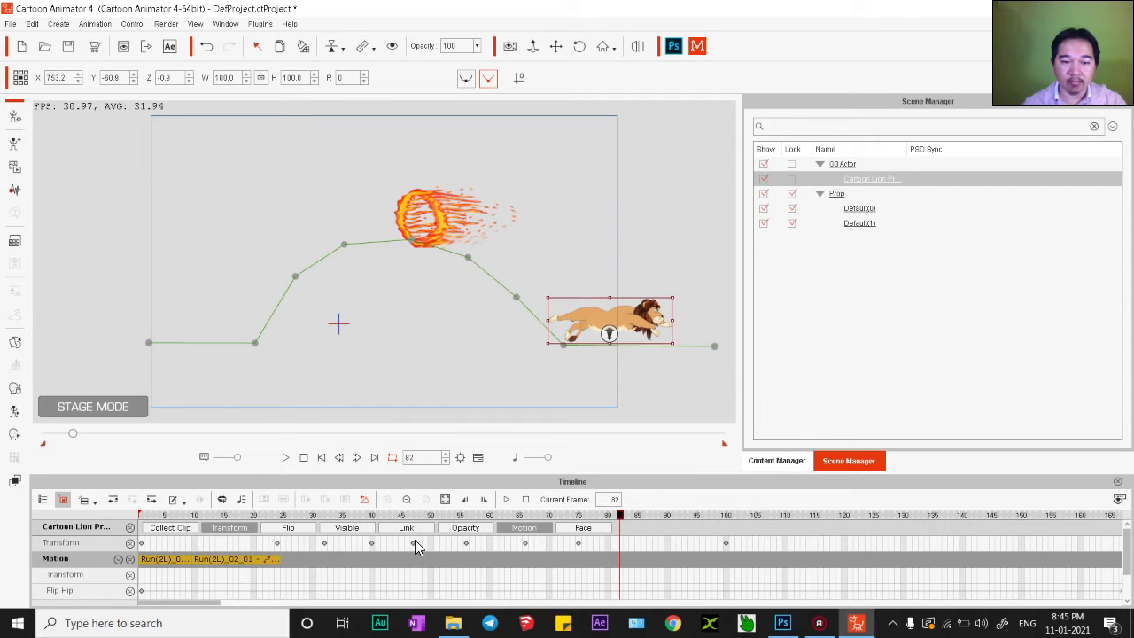
{"action": "left_click", "coordinate": [414, 542]}
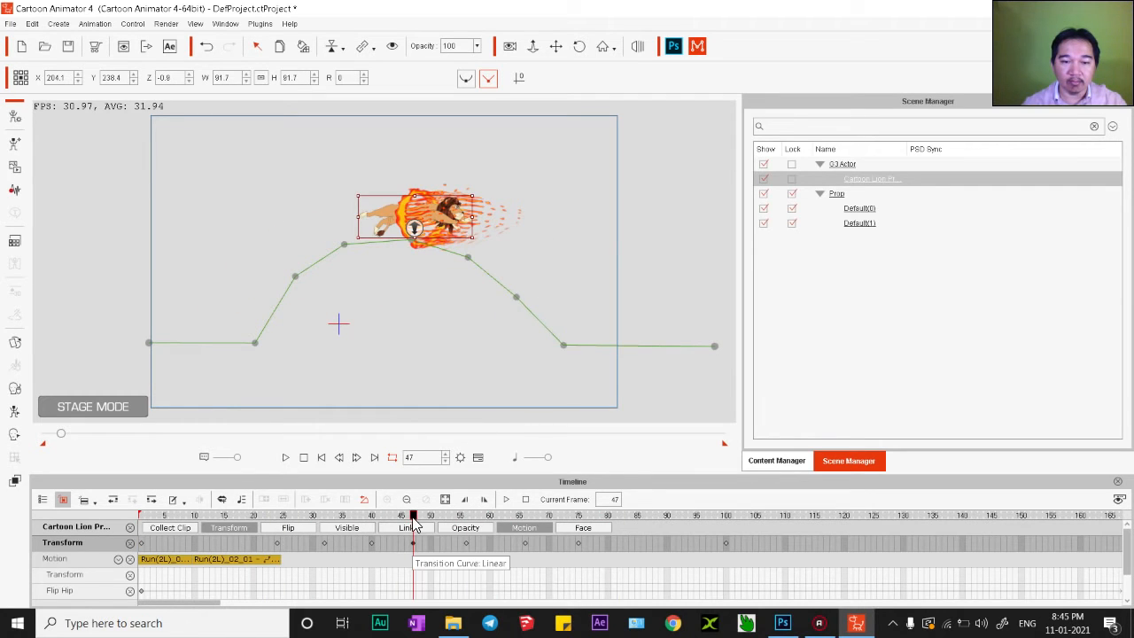
Raise the lion's descent by placing it at X 362.8, Y 213.1 at frame 56 and at X 512.5, Y 109.1 at frame 66
{"action": "left_click_drag", "start_coordinate": [413, 523], "coordinate": [470, 521]}
{"action": "left_click_drag", "start_coordinate": [471, 247], "coordinate": [469, 238]}
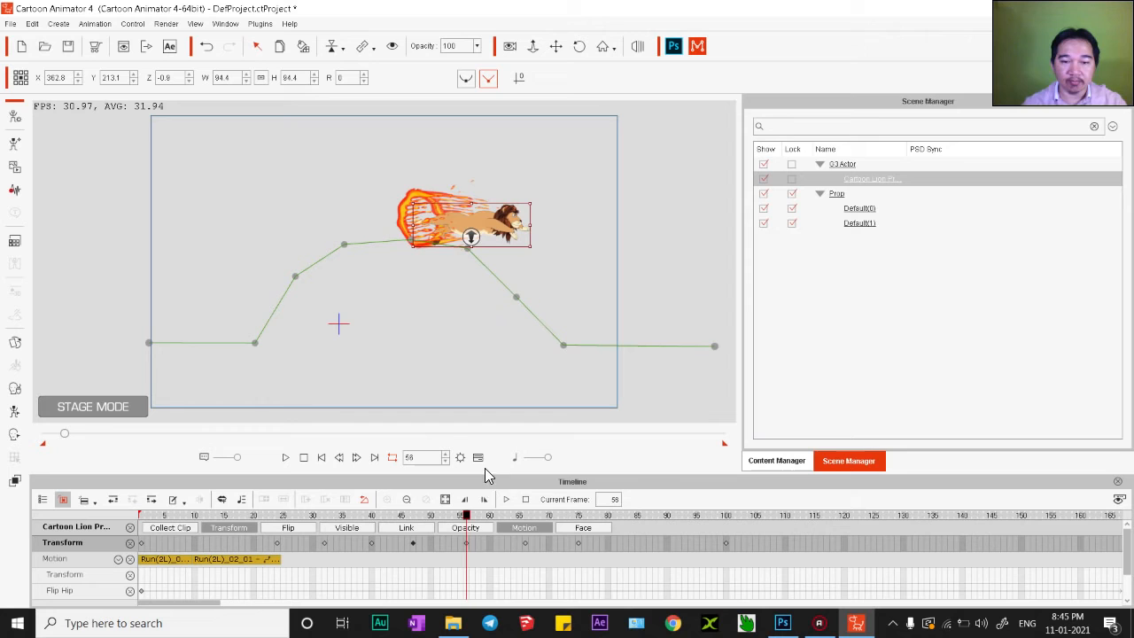
{"action": "left_click", "coordinate": [526, 544]}
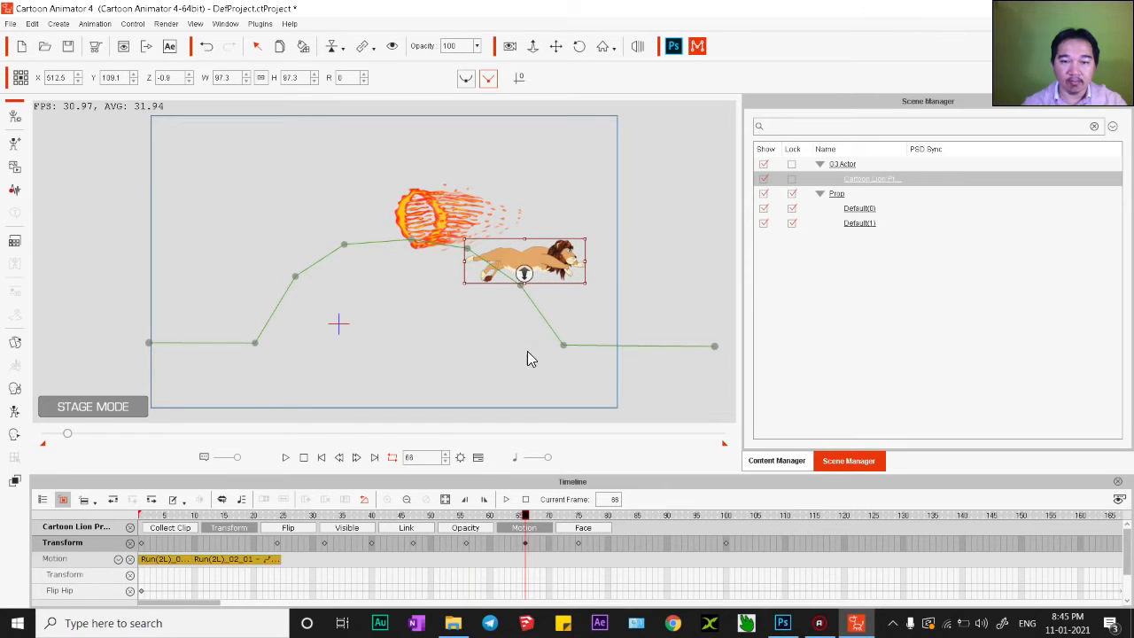
Play back the lion's run and jump through the ring to check the adjusted descent
{"action": "left_click", "coordinate": [262, 558]}
{"action": "key", "text": "space"}
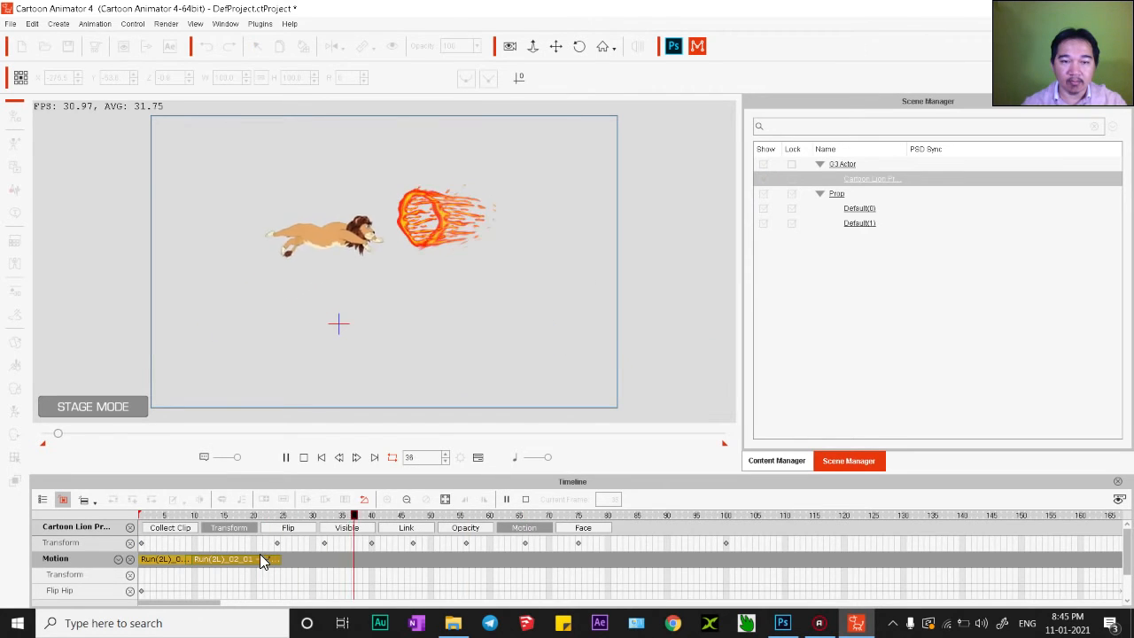
{"action": "left_click", "coordinate": [278, 543]}
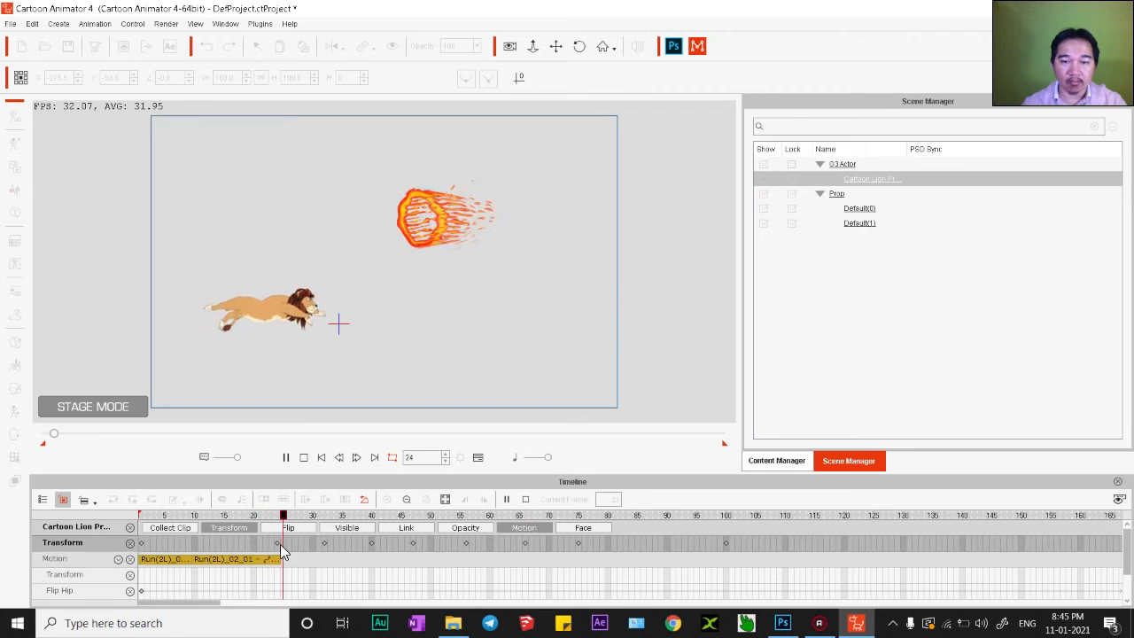
Apply the Run(2L) motion from the dog Move animations to the lion at its landing key on frame 75
{"action": "left_click", "coordinate": [578, 548]}
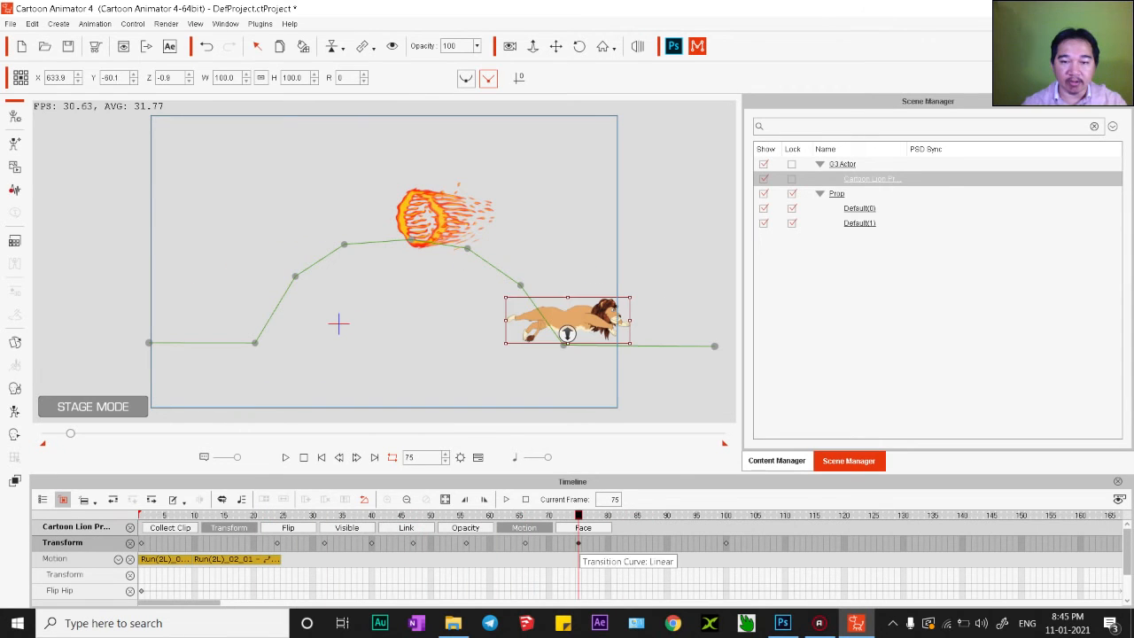
{"action": "left_click", "coordinate": [776, 462]}
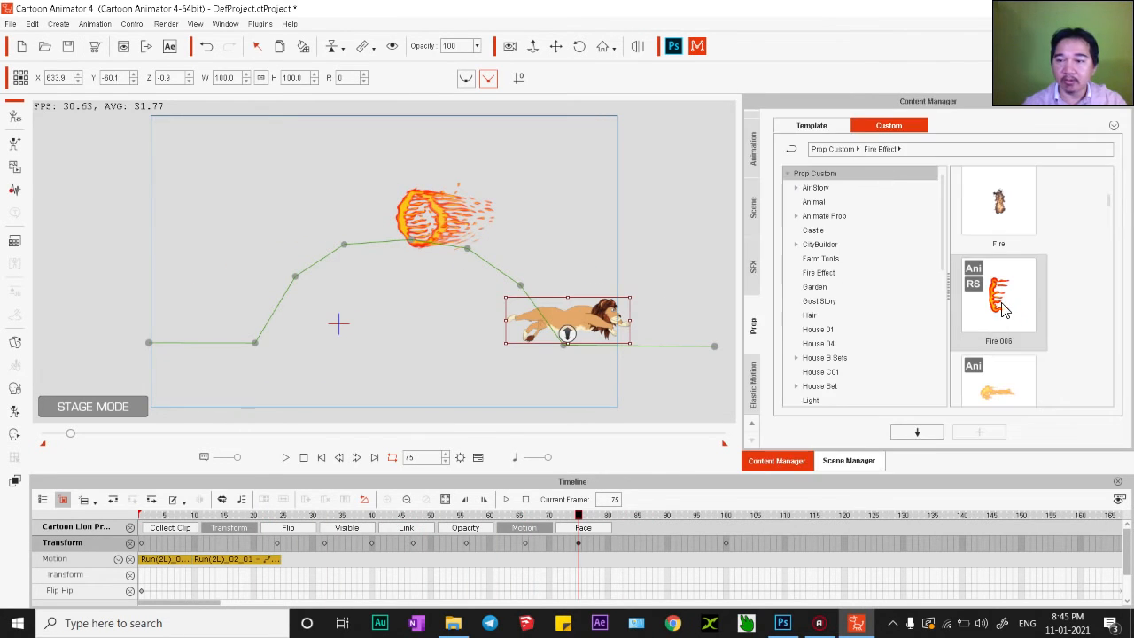
{"action": "left_click", "coordinate": [755, 205]}
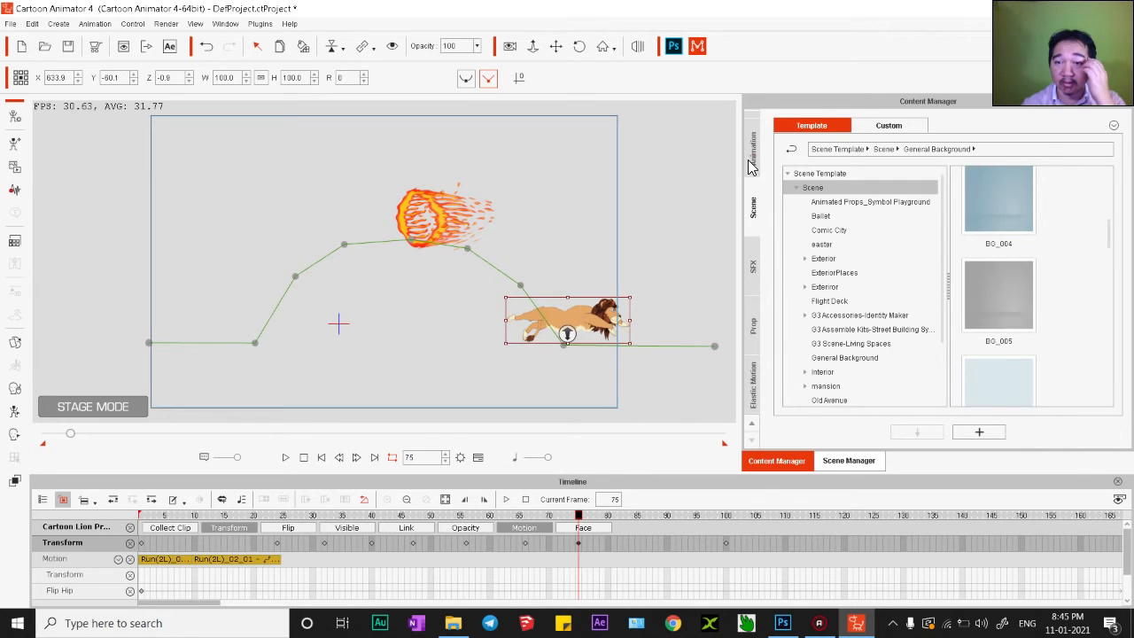
{"action": "left_click", "coordinate": [750, 167]}
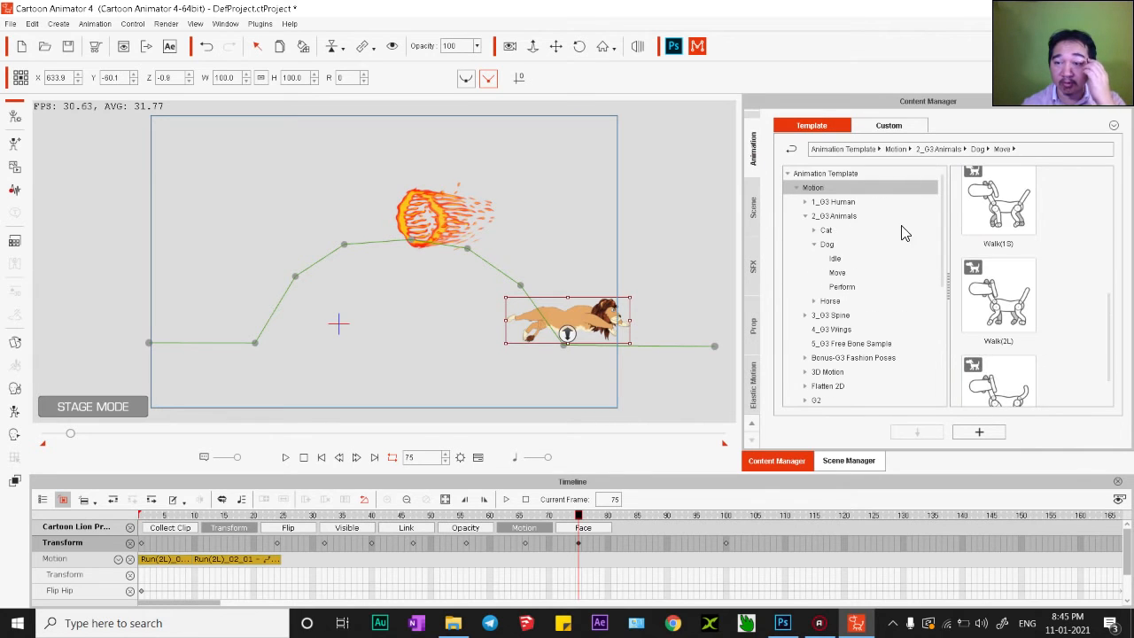
{"action": "left_click", "coordinate": [853, 274]}
{"action": "scroll", "coordinate": [992, 328], "scroll_direction": "down", "scroll_amount": 3}
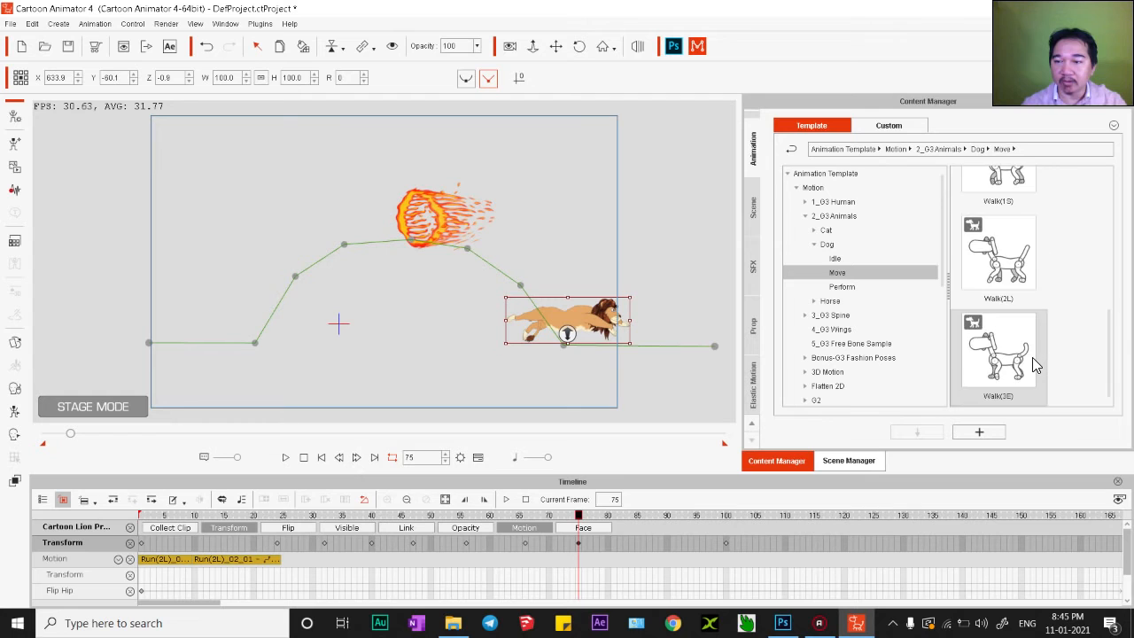
{"action": "left_click", "coordinate": [1019, 342]}
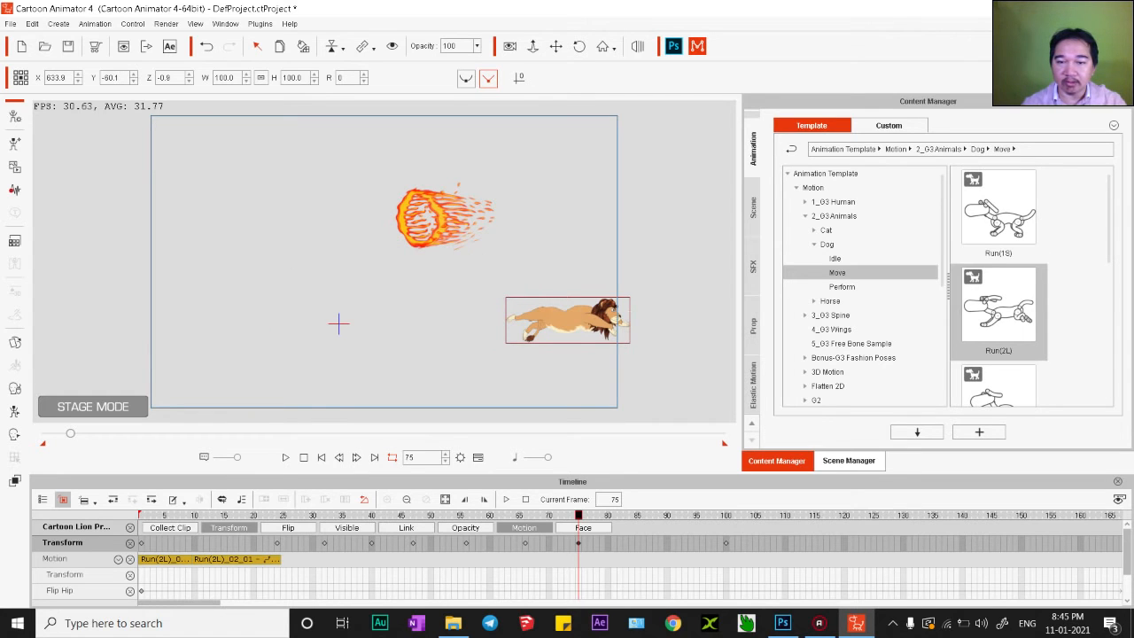
{"action": "left_click_drag", "start_coordinate": [998, 310], "coordinate": [572, 314]}
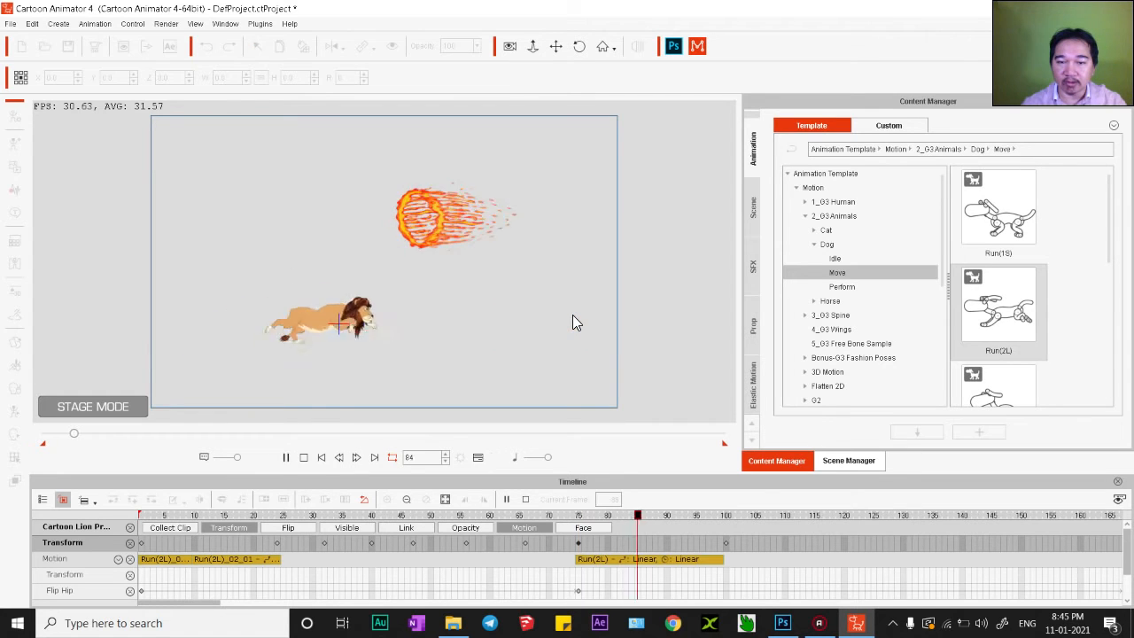
Reset the pivot of the Run(2L) motion clip that starts at frame 75
{"action": "left_click", "coordinate": [582, 567]}
{"action": "left_click", "coordinate": [551, 518]}
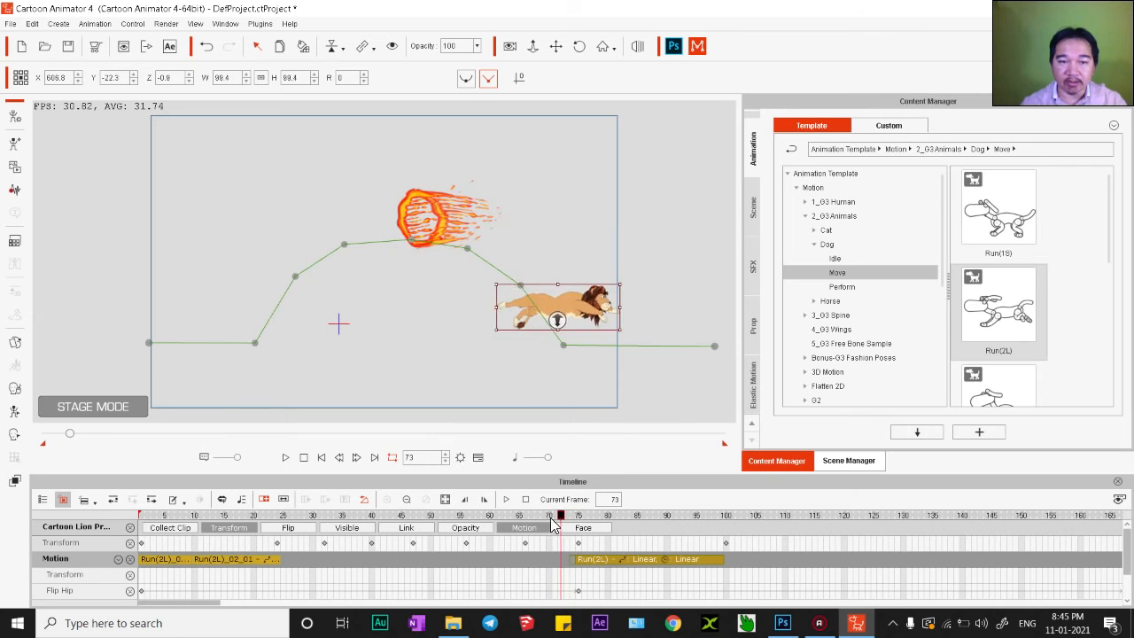
{"action": "left_click_drag", "start_coordinate": [551, 520], "coordinate": [579, 526]}
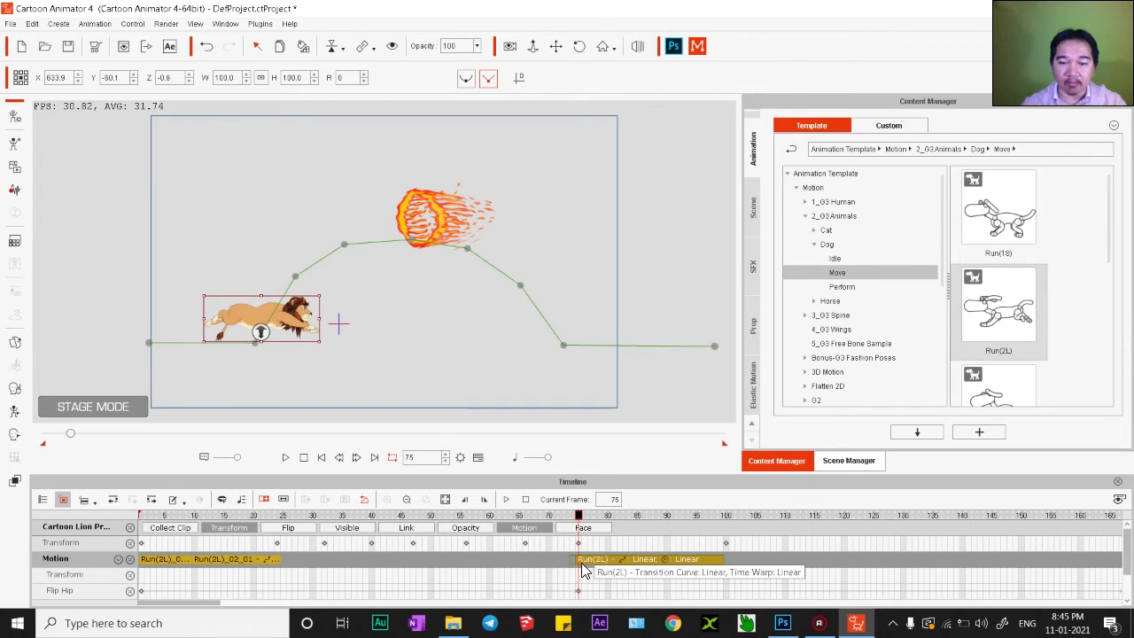
{"action": "right_click", "coordinate": [580, 563]}
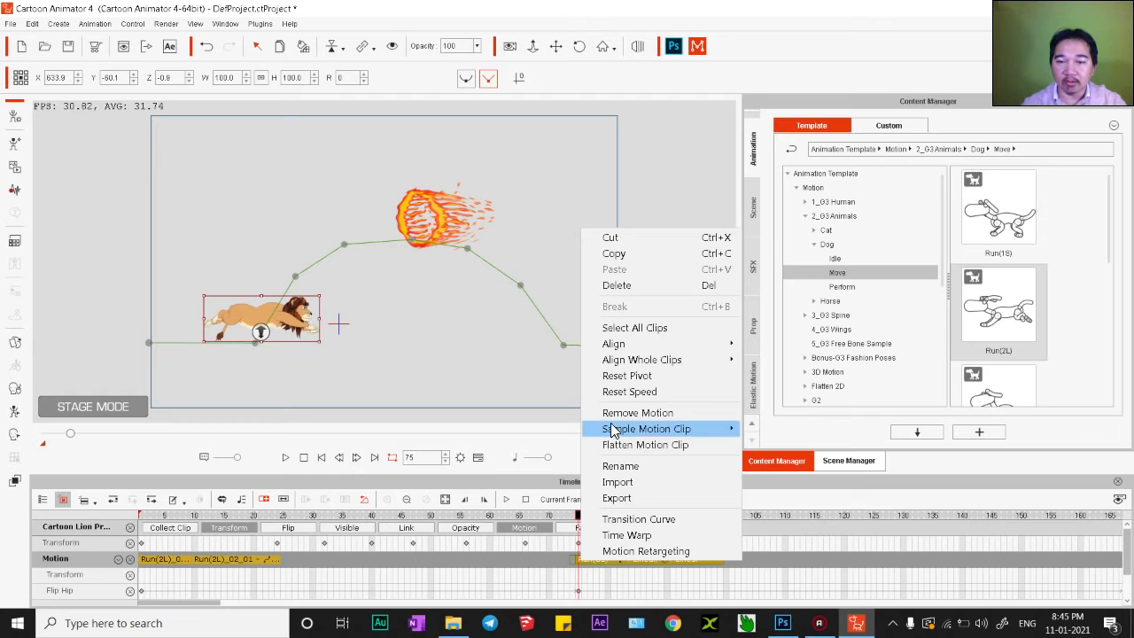
{"action": "left_click", "coordinate": [623, 376]}
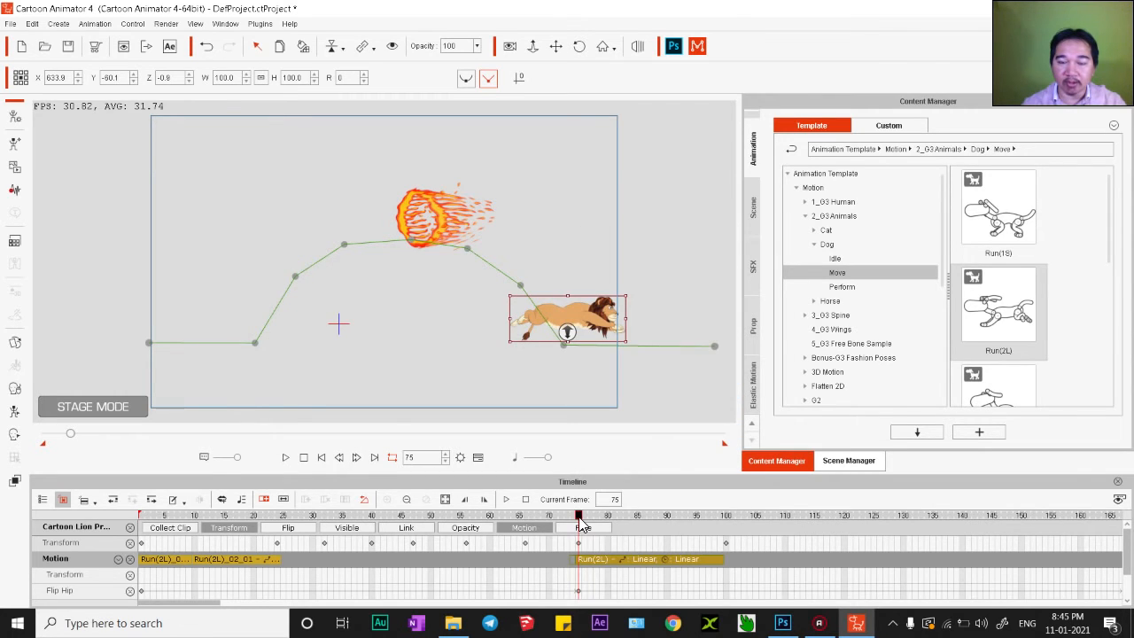
Examine the lion around frame 75 and play back the full run, jump and landing
{"action": "mouse_move", "coordinate": [571, 522]}
{"action": "left_mouse_down"}
{"action": "mouse_move", "coordinate": [279, 532]}
{"action": "mouse_move", "coordinate": [308, 517]}
{"action": "mouse_move", "coordinate": [382, 517]}
{"action": "mouse_move", "coordinate": [579, 532]}
{"action": "left_mouse_up"}
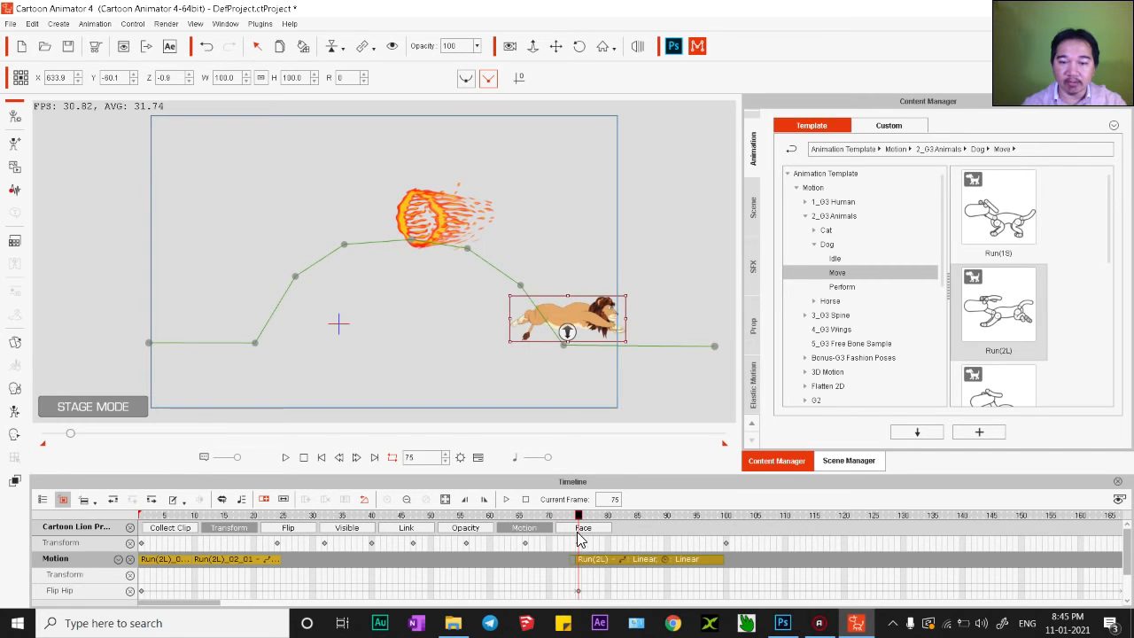
{"action": "key", "text": "space"}
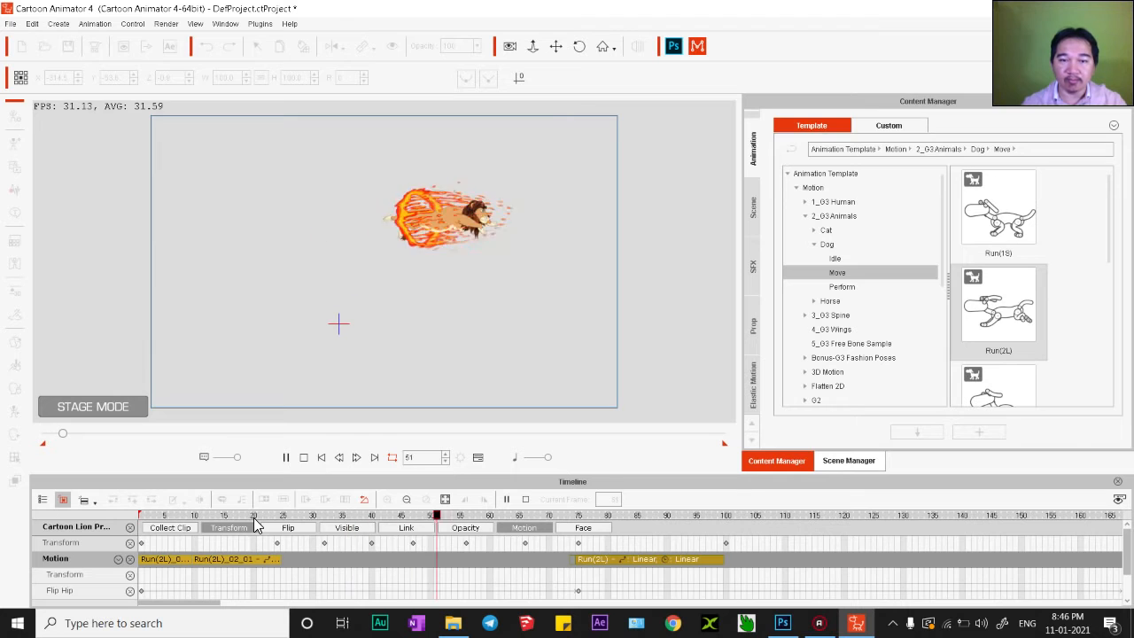
{"action": "key", "text": "space"}
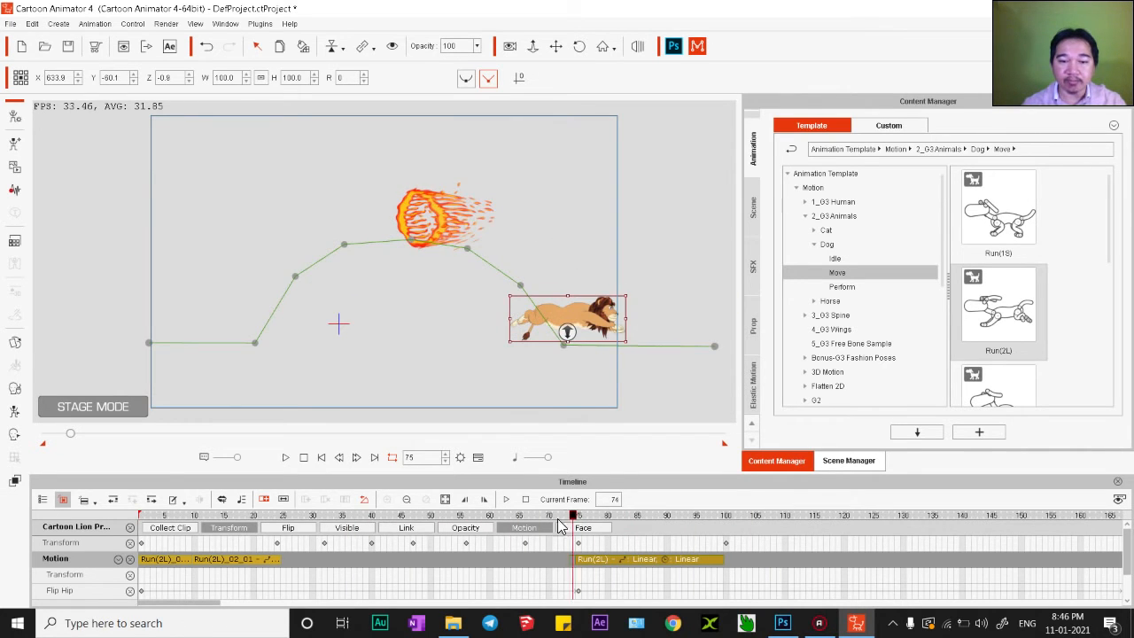
Add the Smoke_Side prop from the G3 Accessories-Occupation Objects effects beneath the lion at frame 24, at X -230.4, Y -55.1
{"action": "left_click_drag", "start_coordinate": [560, 526], "coordinate": [277, 526]}
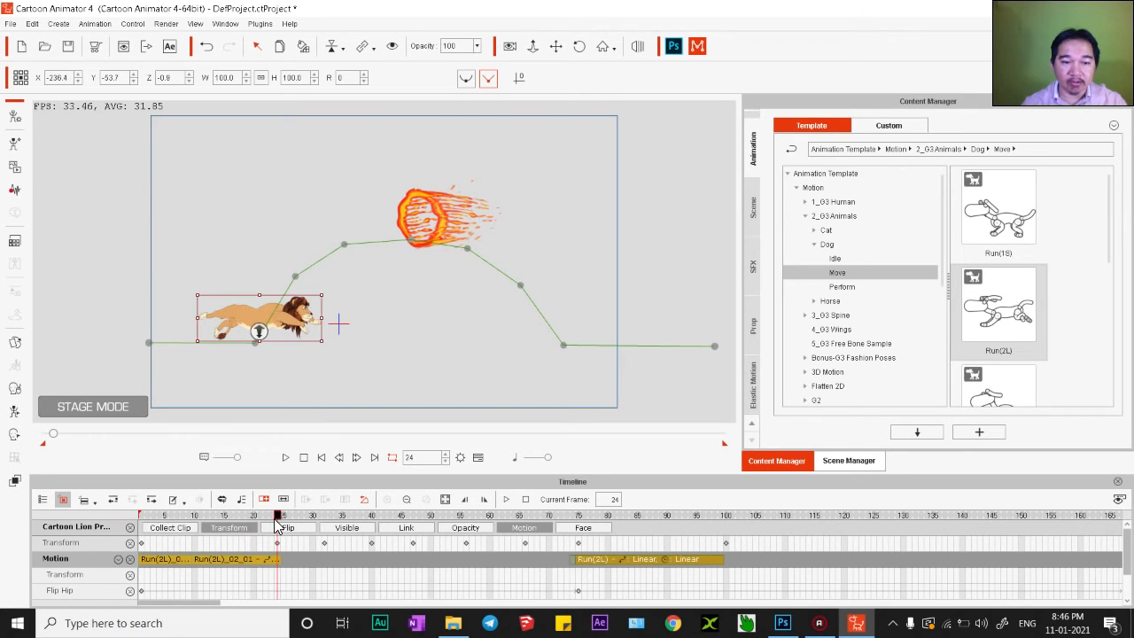
{"action": "left_click", "coordinate": [751, 325]}
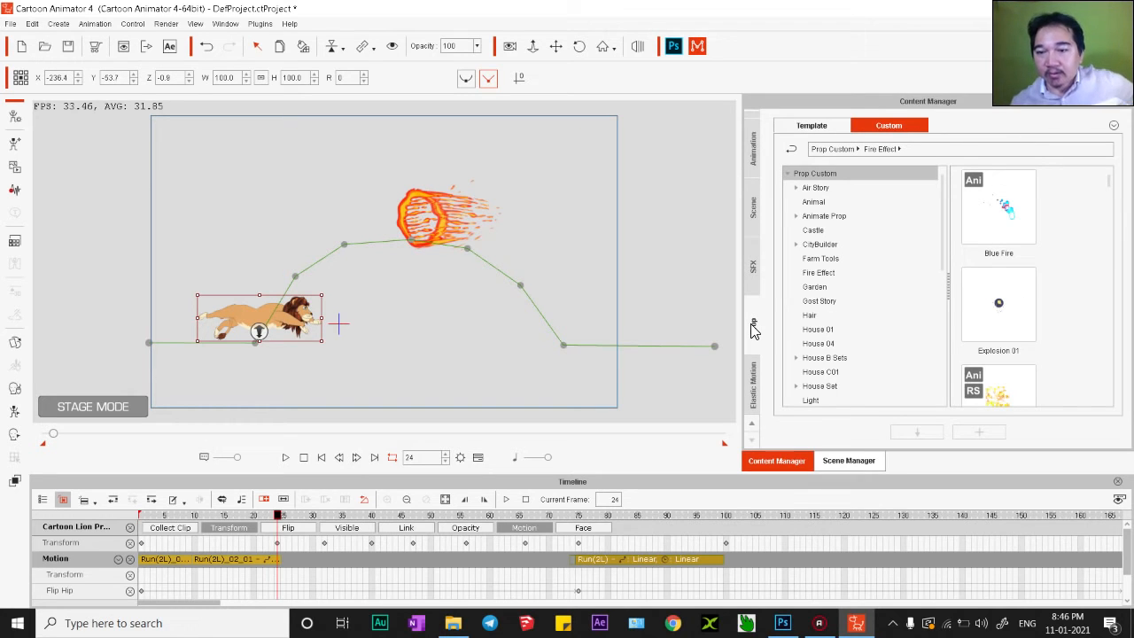
{"action": "left_click", "coordinate": [816, 127]}
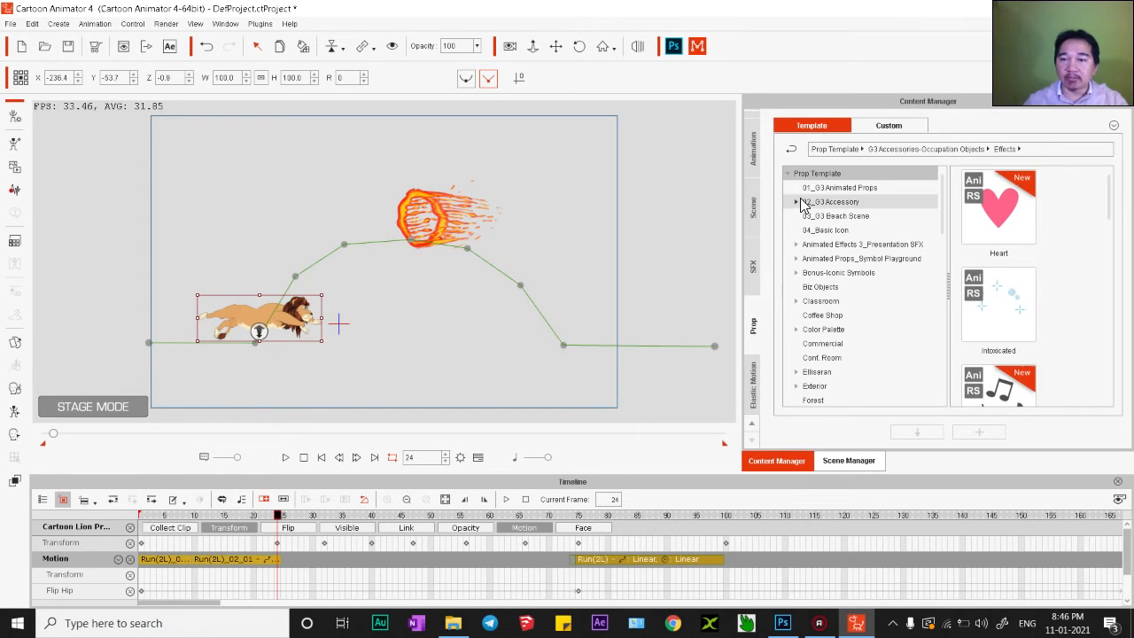
{"action": "scroll", "coordinate": [860, 314], "scroll_direction": "down", "scroll_amount": 2}
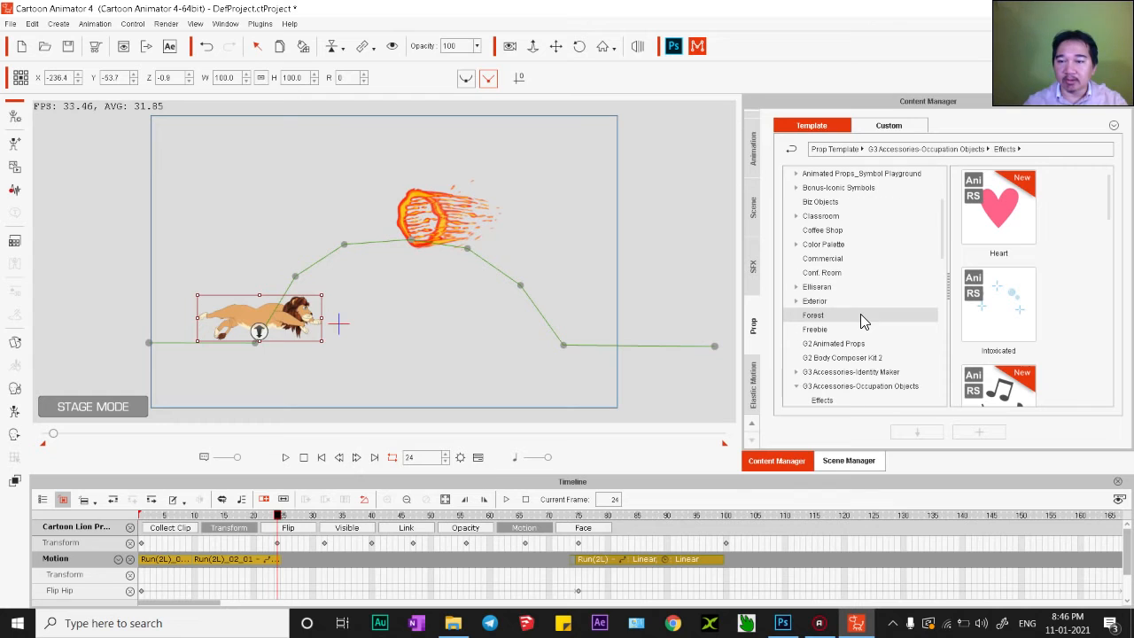
{"action": "scroll", "coordinate": [824, 321], "scroll_direction": "down", "scroll_amount": 2}
{"action": "left_click", "coordinate": [823, 316]}
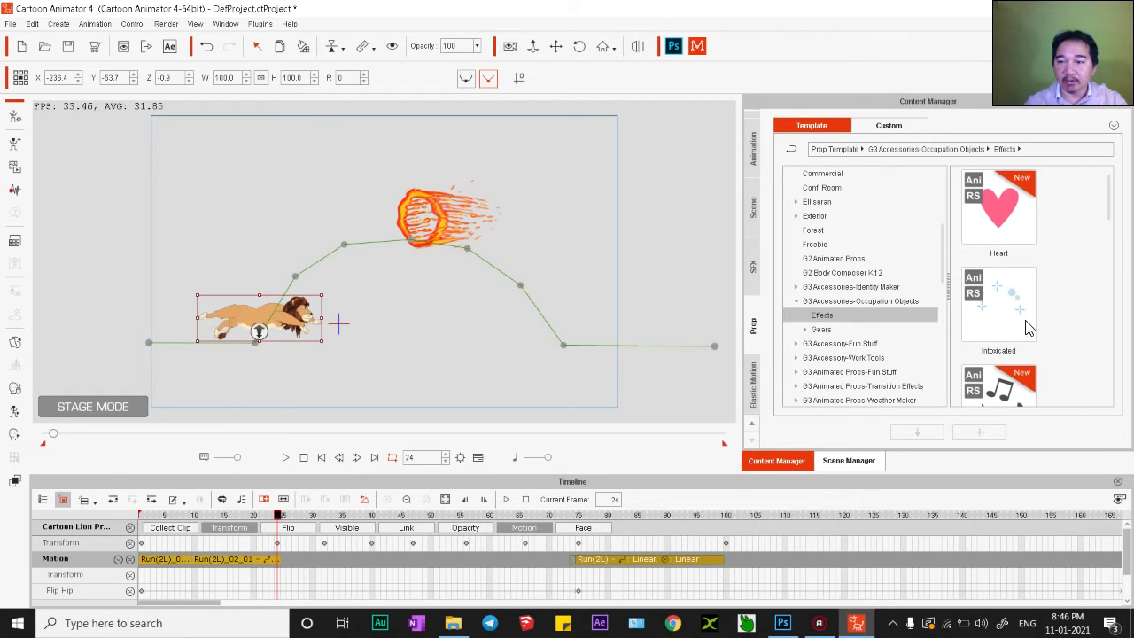
{"action": "left_click_drag", "start_coordinate": [1107, 208], "coordinate": [1112, 294]}
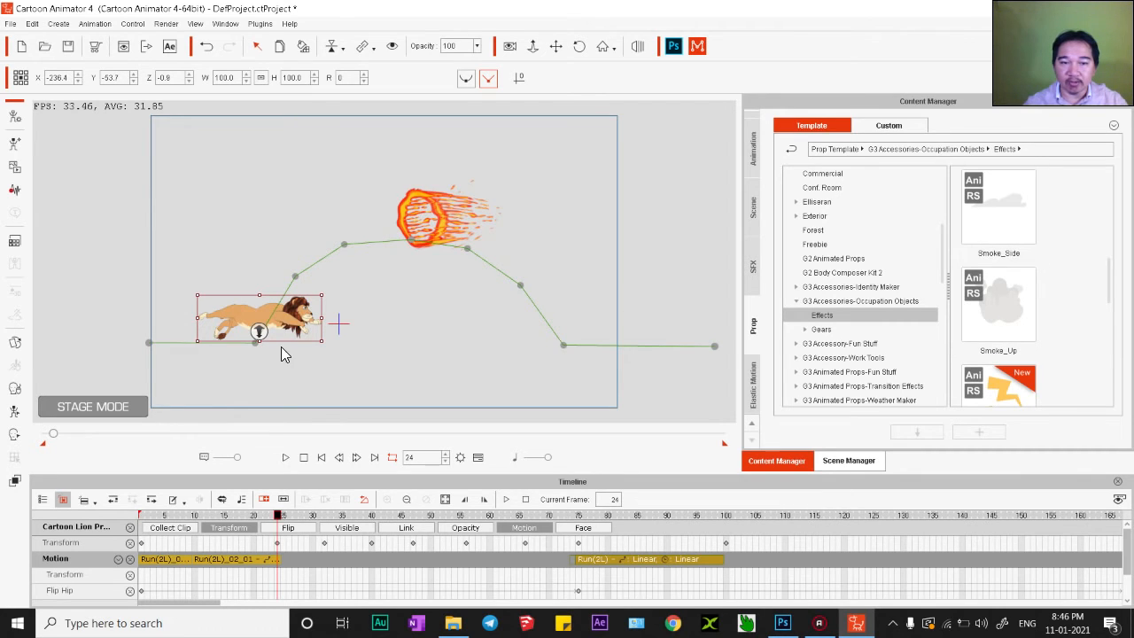
{"action": "left_click", "coordinate": [1022, 223]}
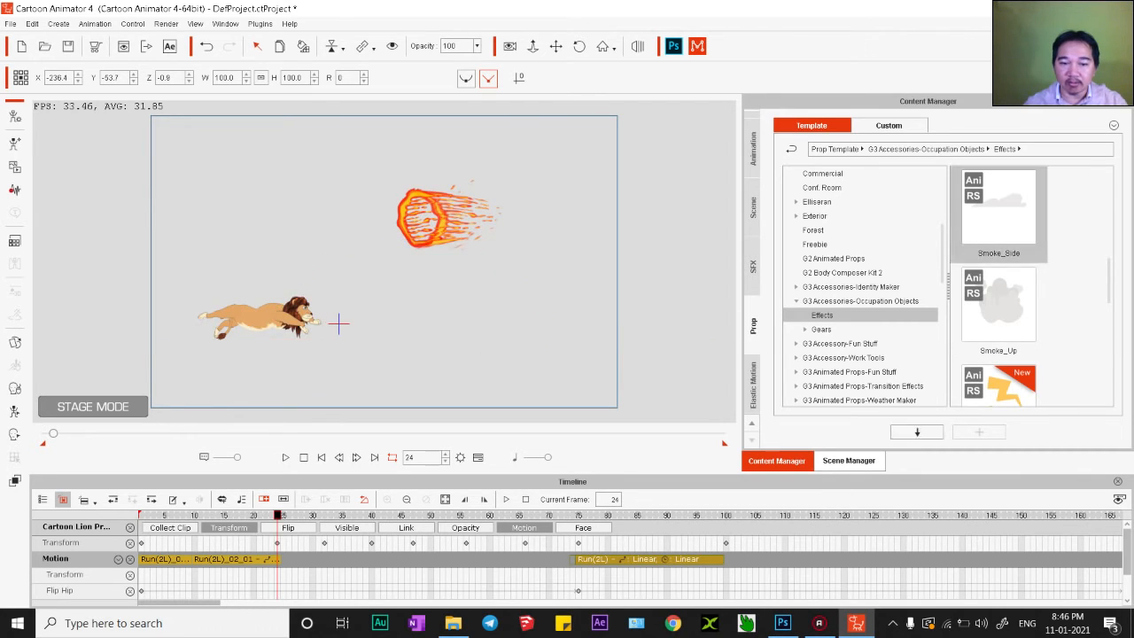
{"action": "left_click_drag", "start_coordinate": [1022, 223], "coordinate": [308, 303]}
{"action": "left_click_drag", "start_coordinate": [266, 336], "coordinate": [268, 334]}
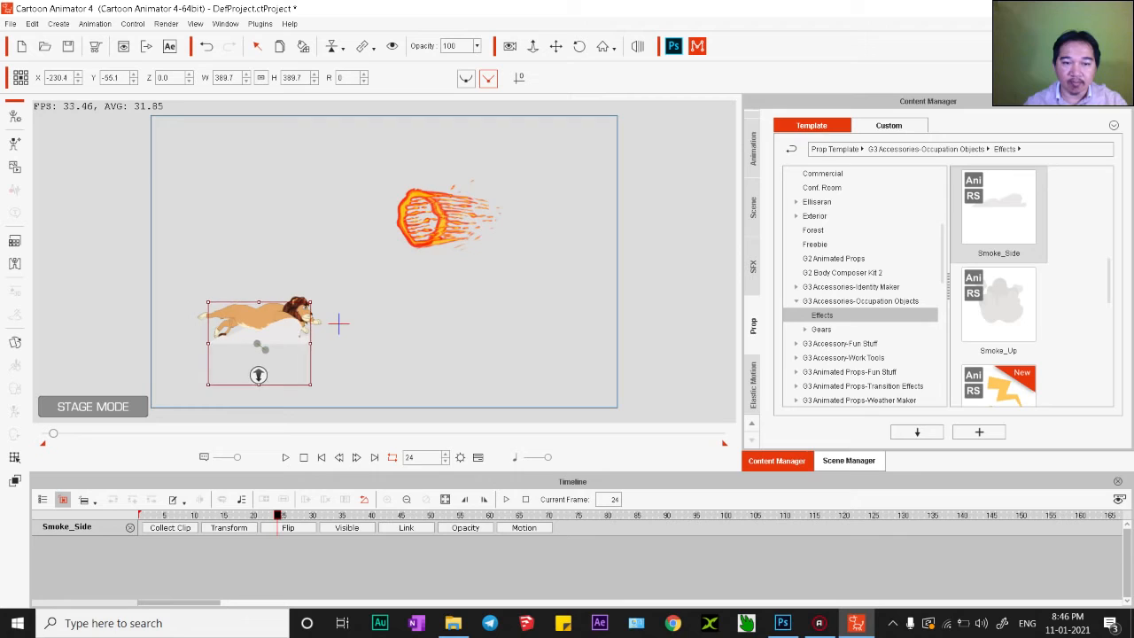
Show the smoke's Transform track, flip the smoke horizontally and shift it to X -233.8, Y -60.1 at frame 24
{"action": "left_click", "coordinate": [224, 530]}
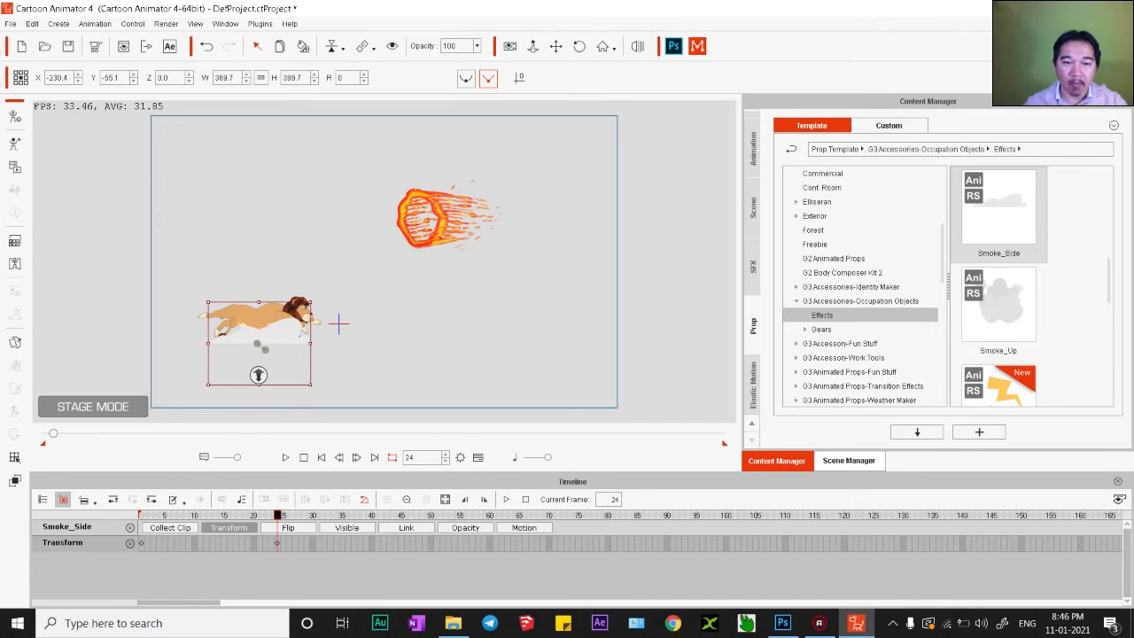
{"action": "left_click", "coordinate": [333, 50]}
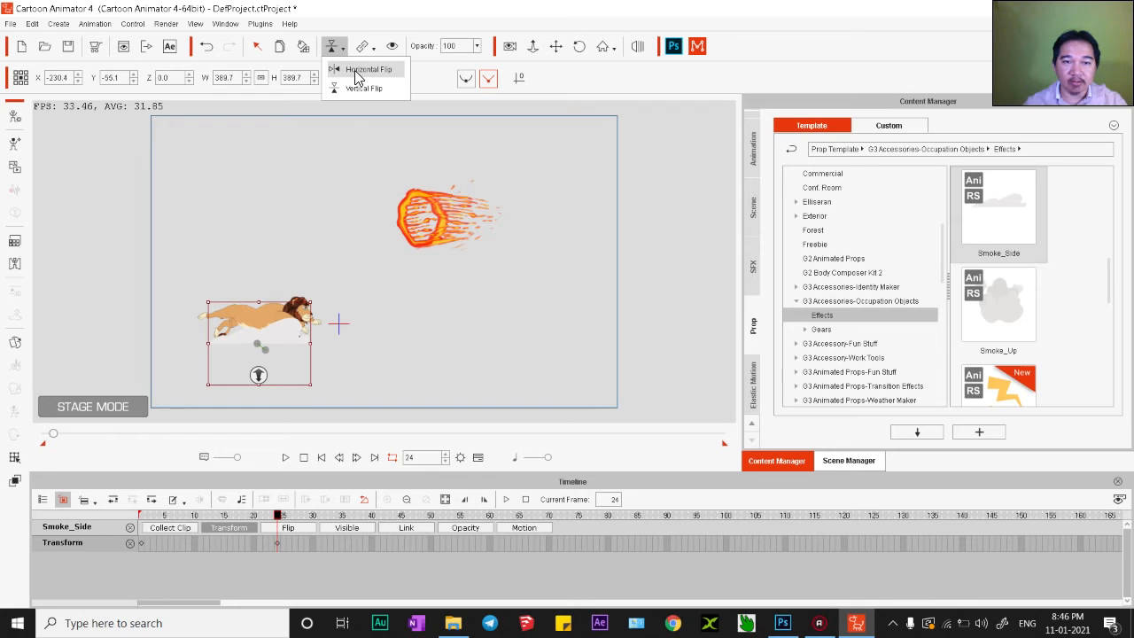
{"action": "left_click", "coordinate": [363, 69]}
{"action": "left_click_drag", "start_coordinate": [256, 335], "coordinate": [254, 337]}
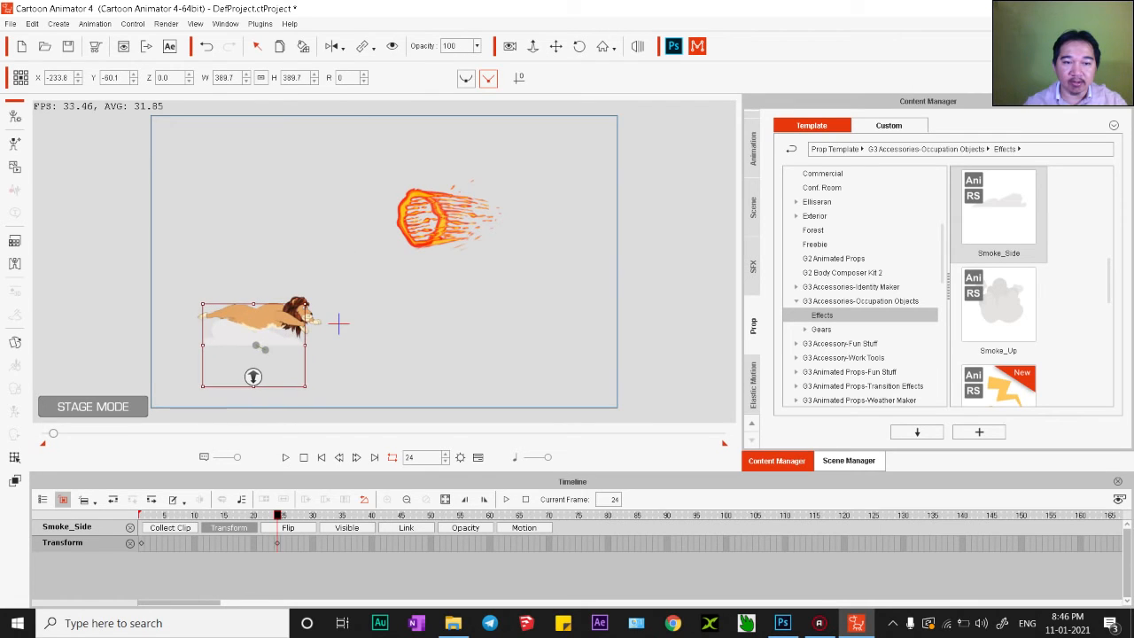
Place the smoke at X -235.4, Y -60.1 at frame 24 and beneath the lion at X -542.0, Y -55.1 at frame 1
{"action": "right_click", "coordinate": [273, 347]}
{"action": "left_click", "coordinate": [310, 425]}
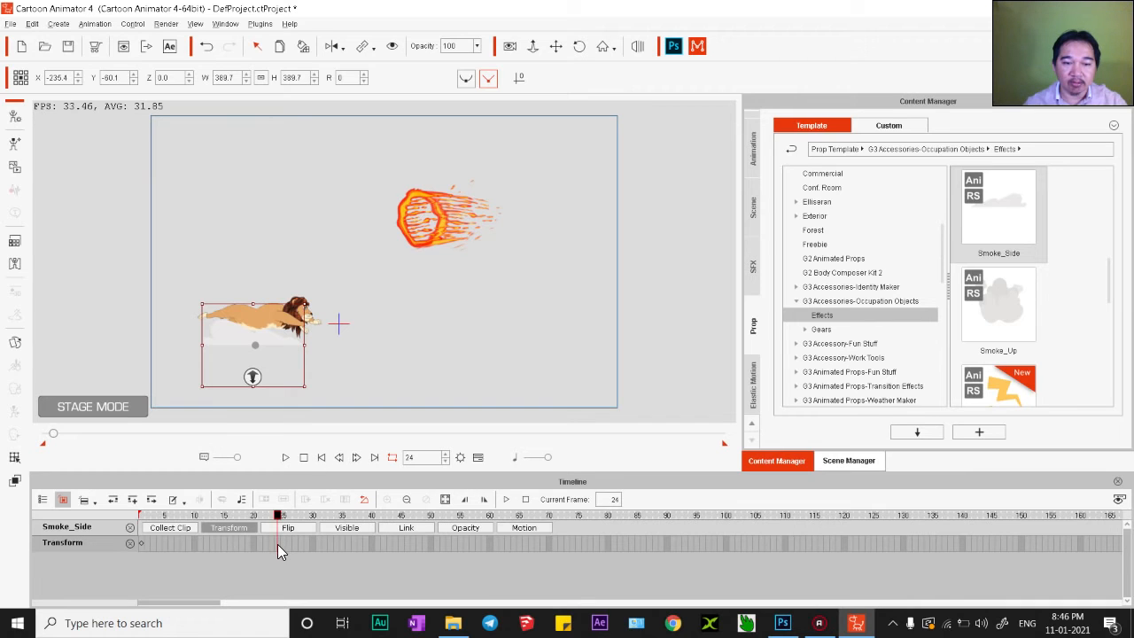
{"action": "left_click_drag", "start_coordinate": [277, 515], "coordinate": [142, 527]}
{"action": "left_click_drag", "start_coordinate": [255, 345], "coordinate": [146, 345]}
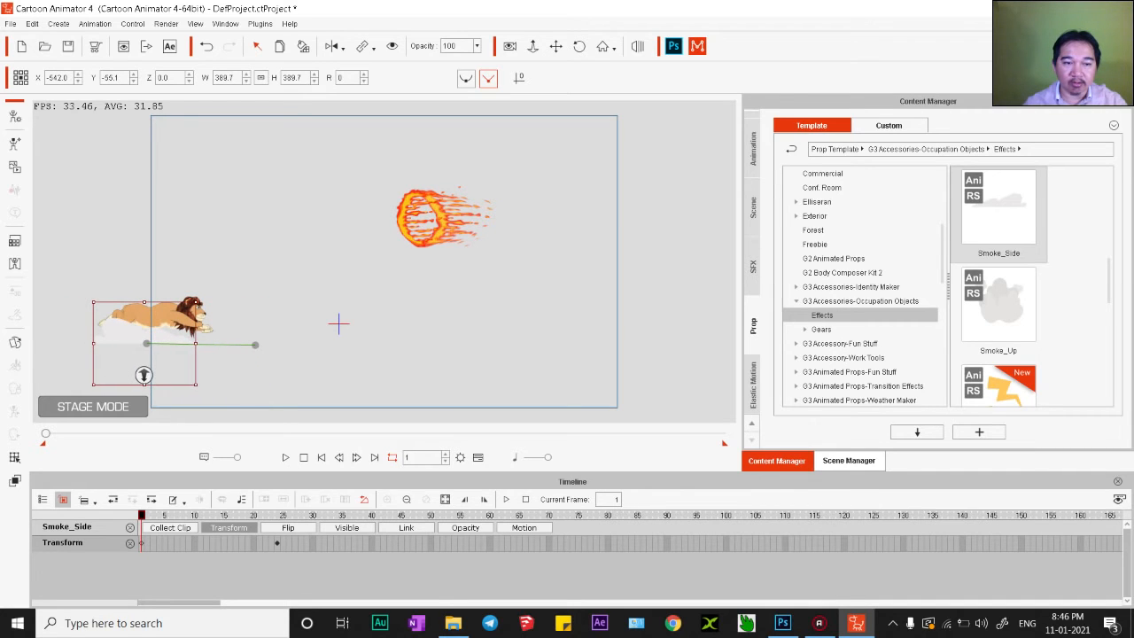
Apply the Smoke_Side_Loop action from frame 1, extend its motion clip to about frame 2000, and play back the result
{"action": "right_click", "coordinate": [171, 350]}
{"action": "mouse_move", "coordinate": [190, 355]}
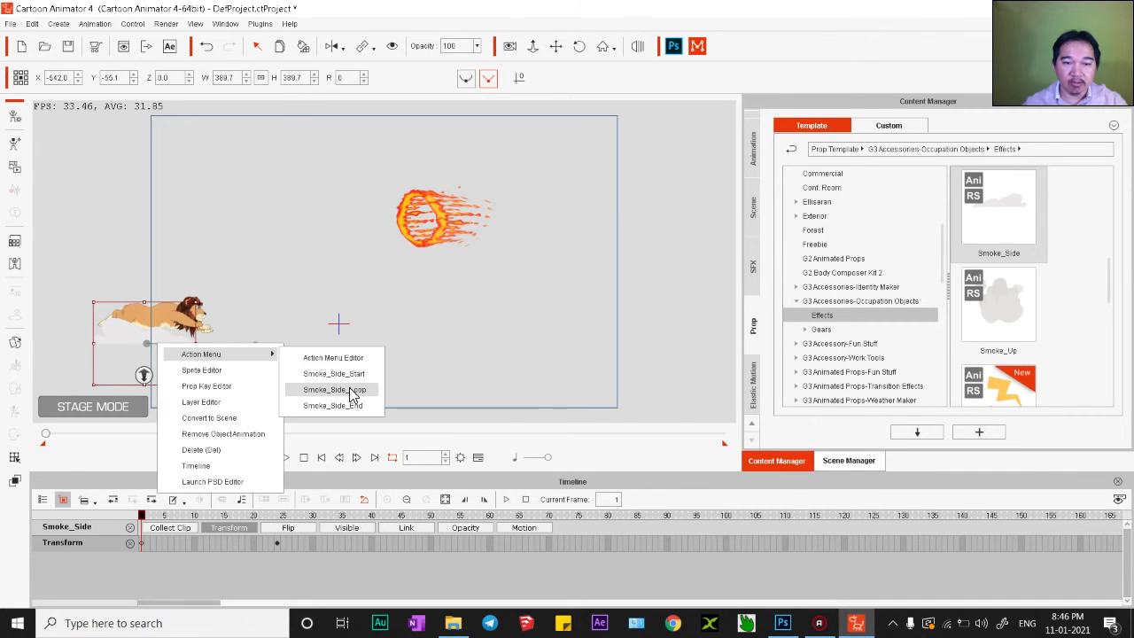
{"action": "left_click", "coordinate": [346, 391]}
{"action": "left_click", "coordinate": [523, 527]}
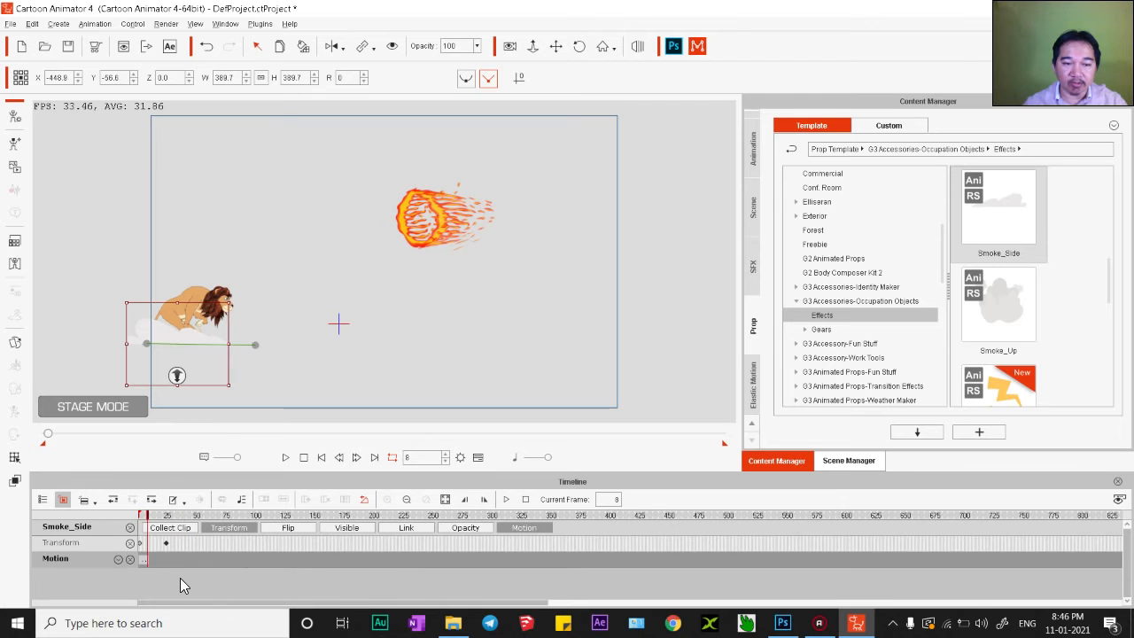
{"action": "left_click_drag", "start_coordinate": [144, 559], "coordinate": [728, 558]}
{"action": "left_click", "coordinate": [285, 457]}
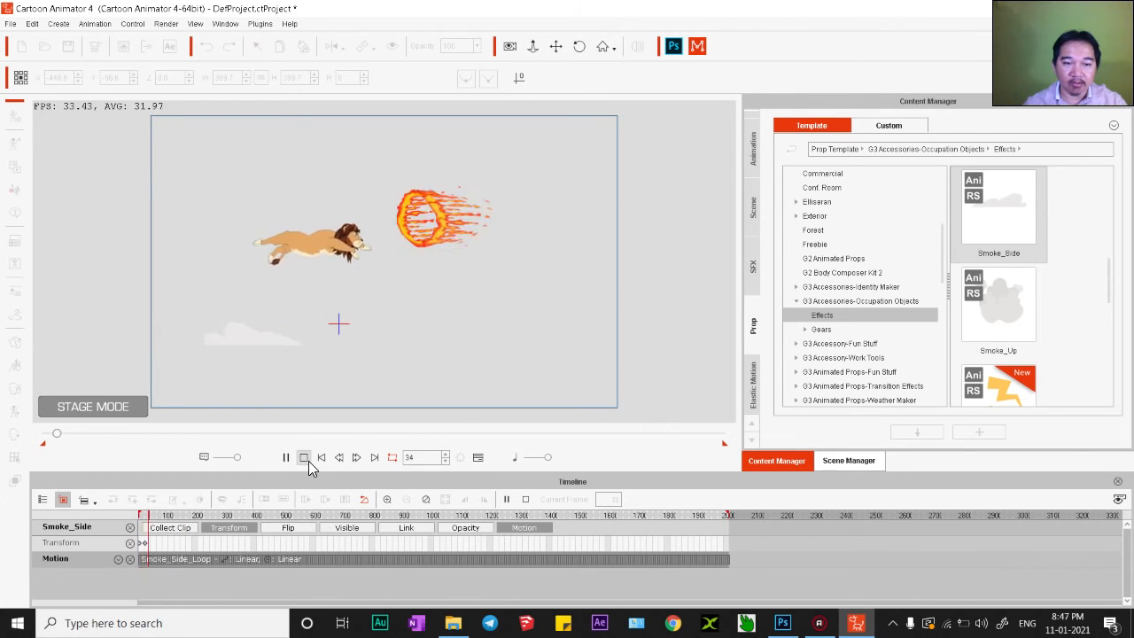
{"action": "scroll", "coordinate": [190, 578], "scroll_direction": "up", "scroll_amount": 2}
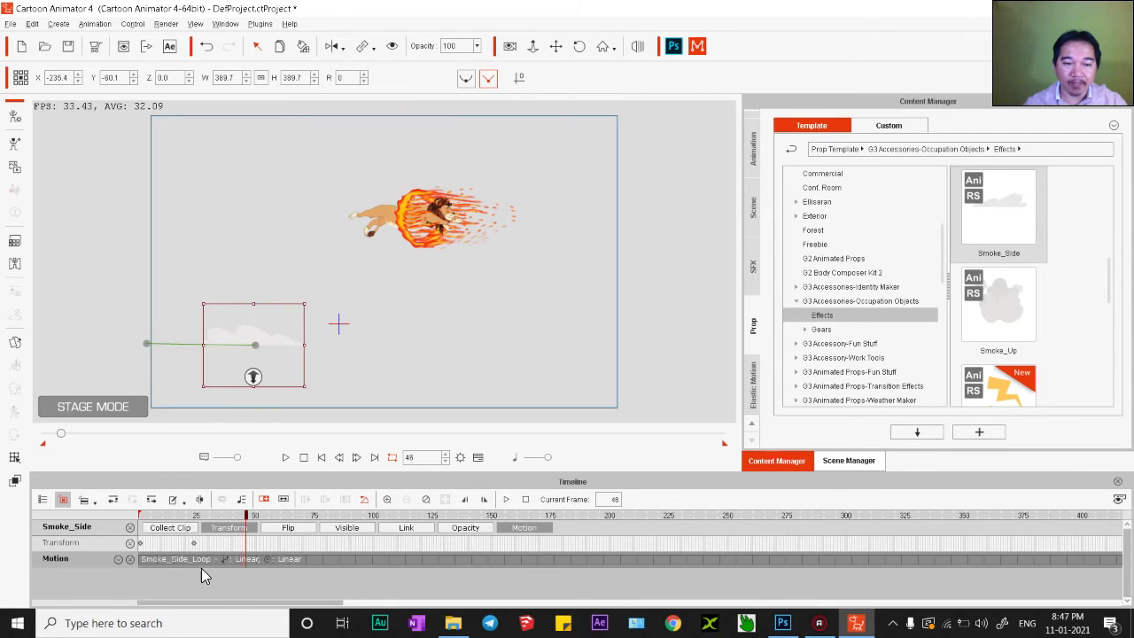
Keep the side smoke beneath the lion by moving it to X 662.8, Y -56.8 at frame 76 and X 994.4, Y -56.8 at frame 96
{"action": "left_click", "coordinate": [406, 516]}
{"action": "left_click_drag", "start_coordinate": [406, 523], "coordinate": [584, 546]}
{"action": "left_click_drag", "start_coordinate": [252, 377], "coordinate": [571, 376]}
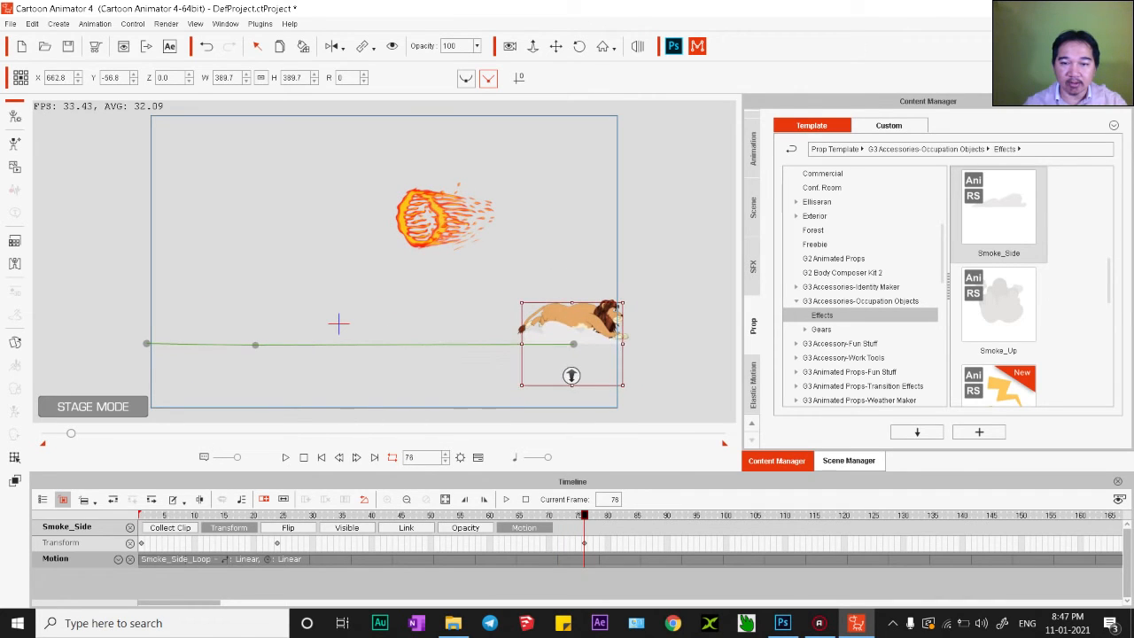
{"action": "scroll", "coordinate": [419, 569], "scroll_direction": "down", "scroll_amount": 3}
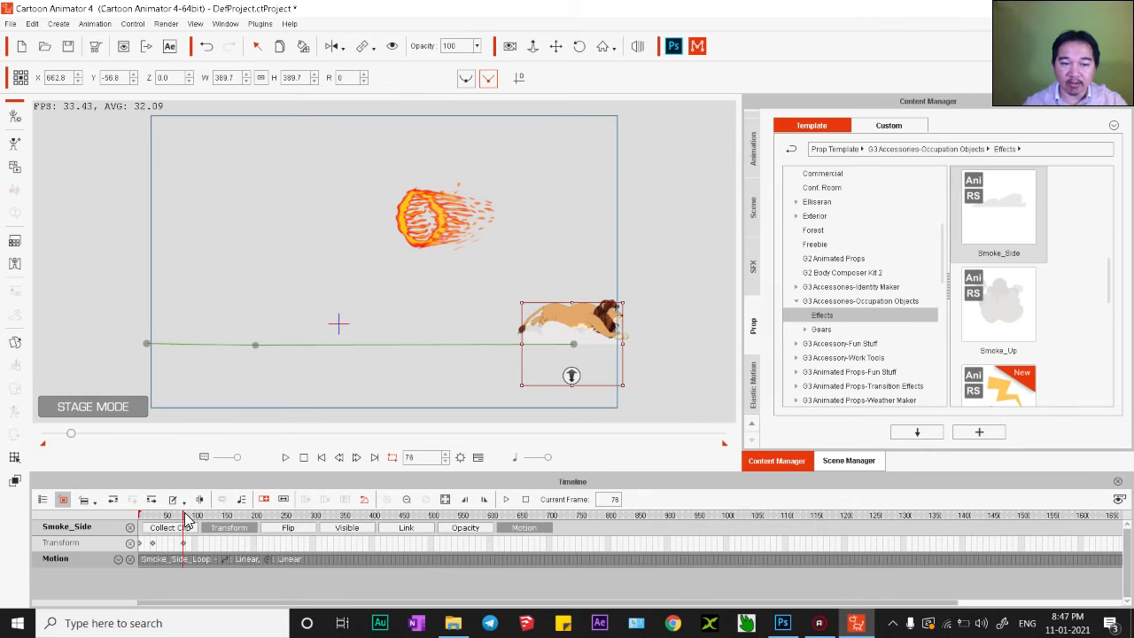
{"action": "left_click_drag", "start_coordinate": [184, 514], "coordinate": [293, 514]}
{"action": "left_click_drag", "start_coordinate": [292, 515], "coordinate": [197, 529]}
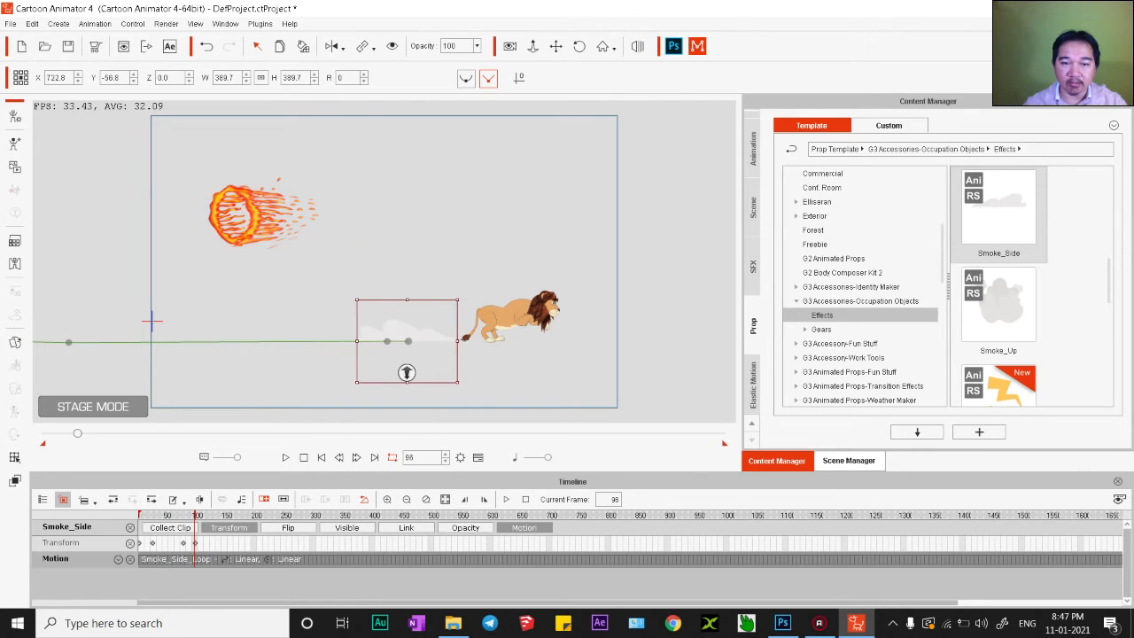
{"action": "left_click_drag", "start_coordinate": [407, 372], "coordinate": [498, 372]}
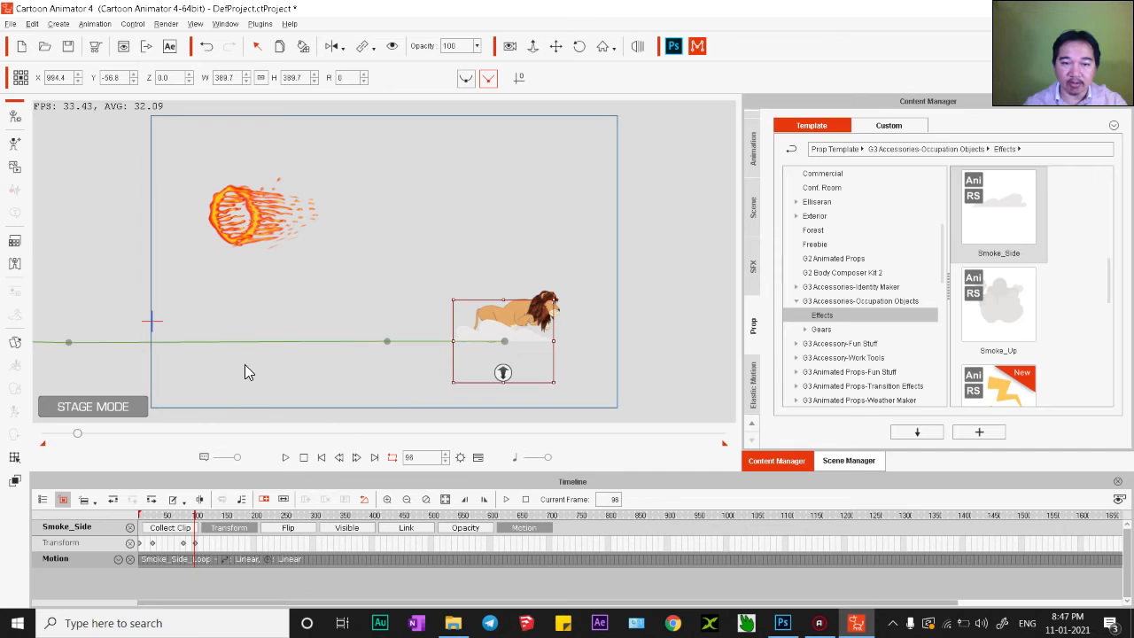
{"action": "left_click_drag", "start_coordinate": [244, 364], "coordinate": [441, 365]}
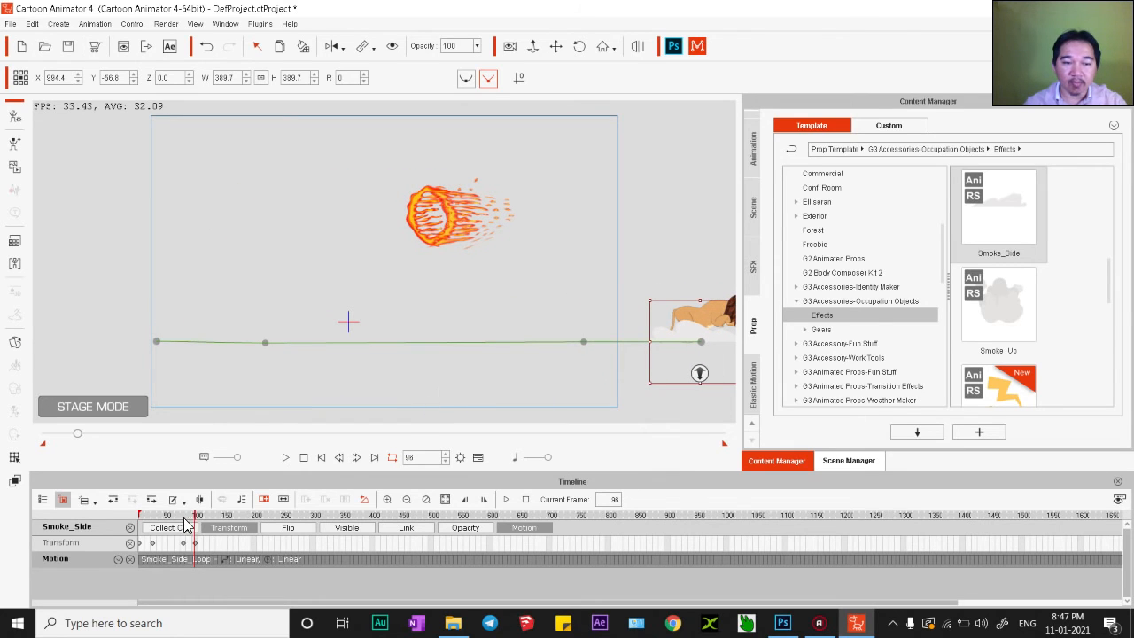
Hide the side smoke at frame 24, show it again at frame 76, and play back the result
{"action": "scroll", "coordinate": [186, 526], "scroll_direction": "up", "scroll_amount": 6}
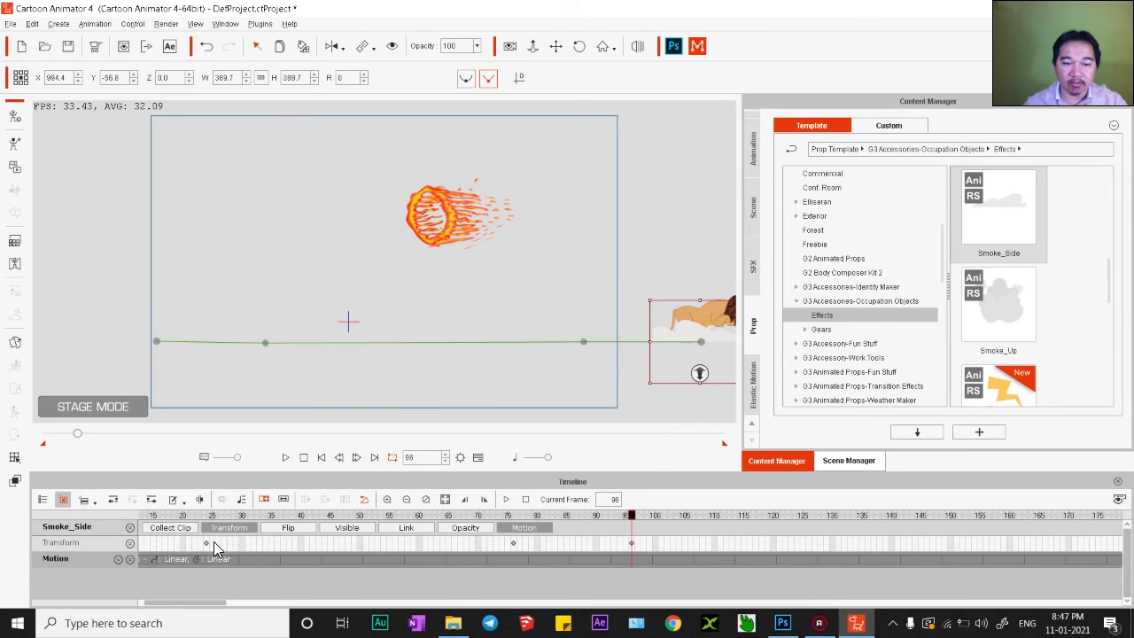
{"action": "left_click", "coordinate": [207, 544]}
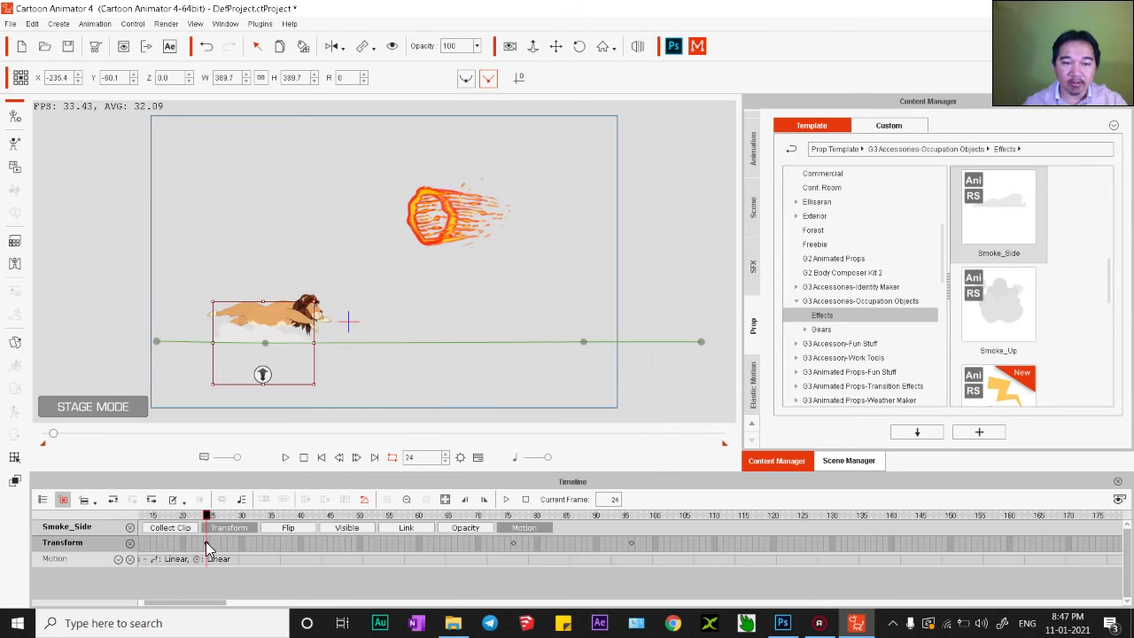
{"action": "left_click", "coordinate": [392, 48]}
{"action": "left_click_drag", "start_coordinate": [207, 522], "coordinate": [512, 548]}
{"action": "left_click", "coordinate": [392, 46]}
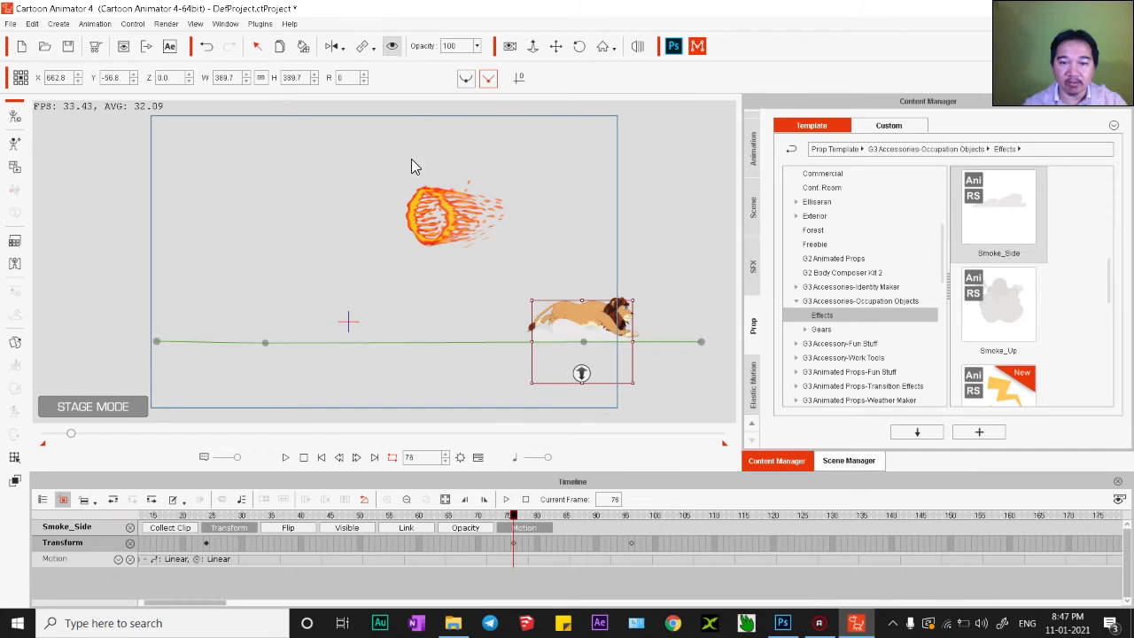
{"action": "left_click", "coordinate": [303, 457]}
{"action": "left_click", "coordinate": [285, 457]}
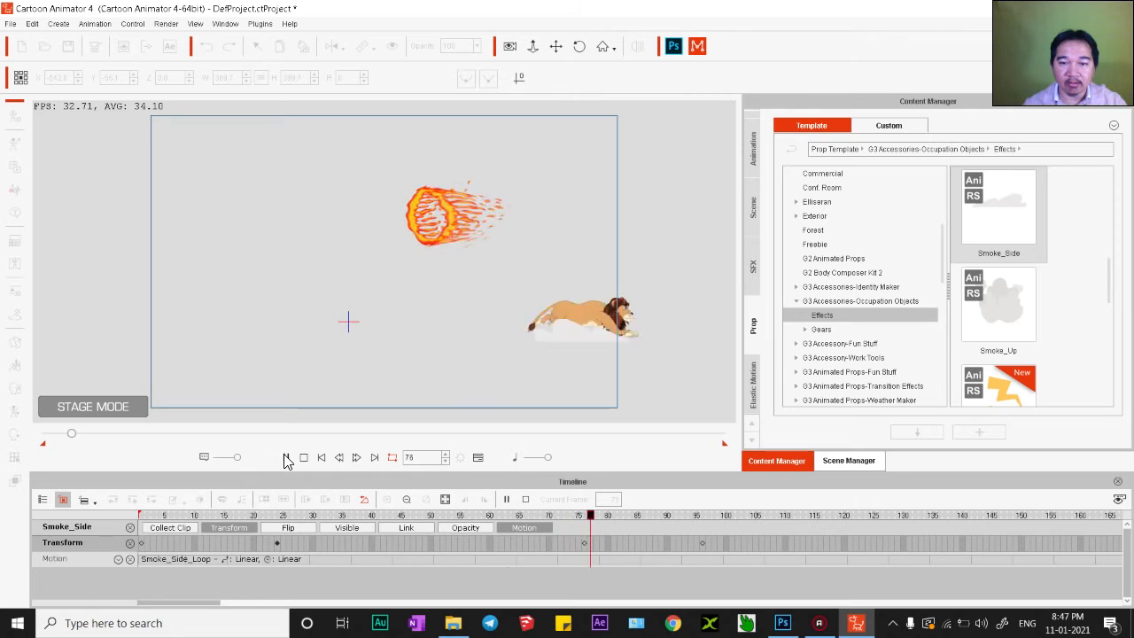
{"action": "left_click", "coordinate": [303, 457]}
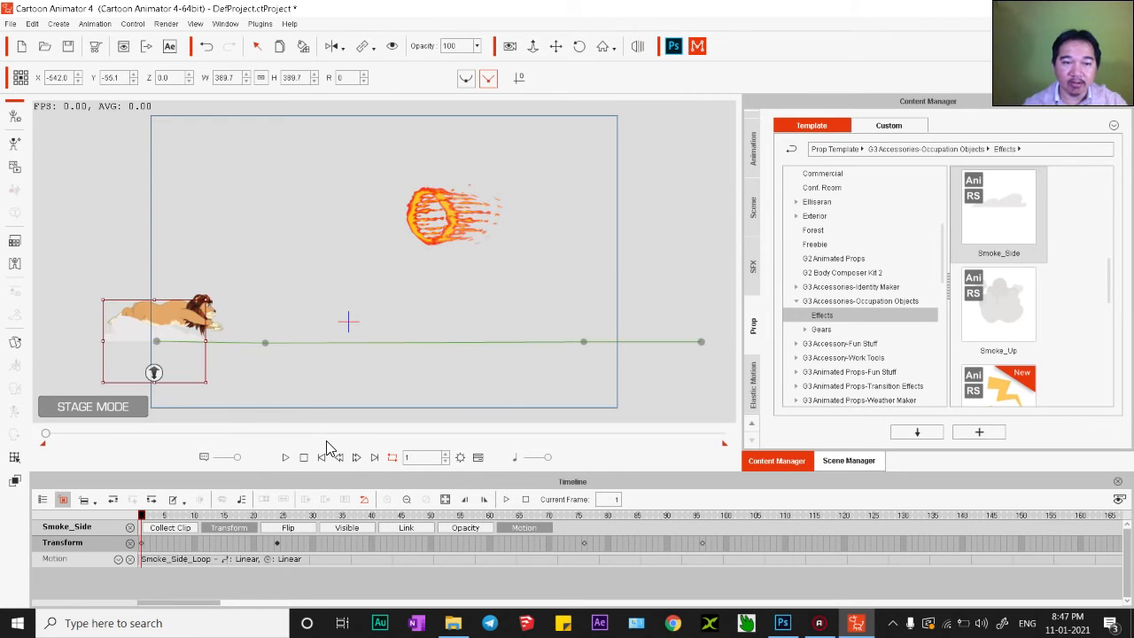
Set the end of the playback range to frame 94 and play the lion's run again
{"action": "left_click", "coordinate": [689, 540]}
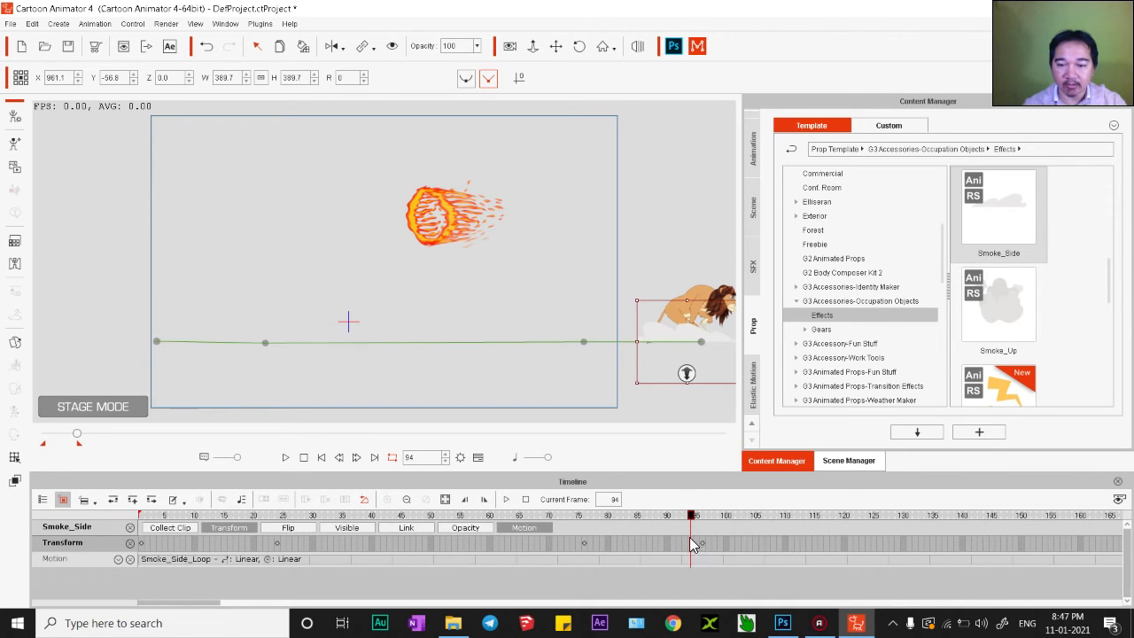
{"action": "left_click", "coordinate": [286, 459]}
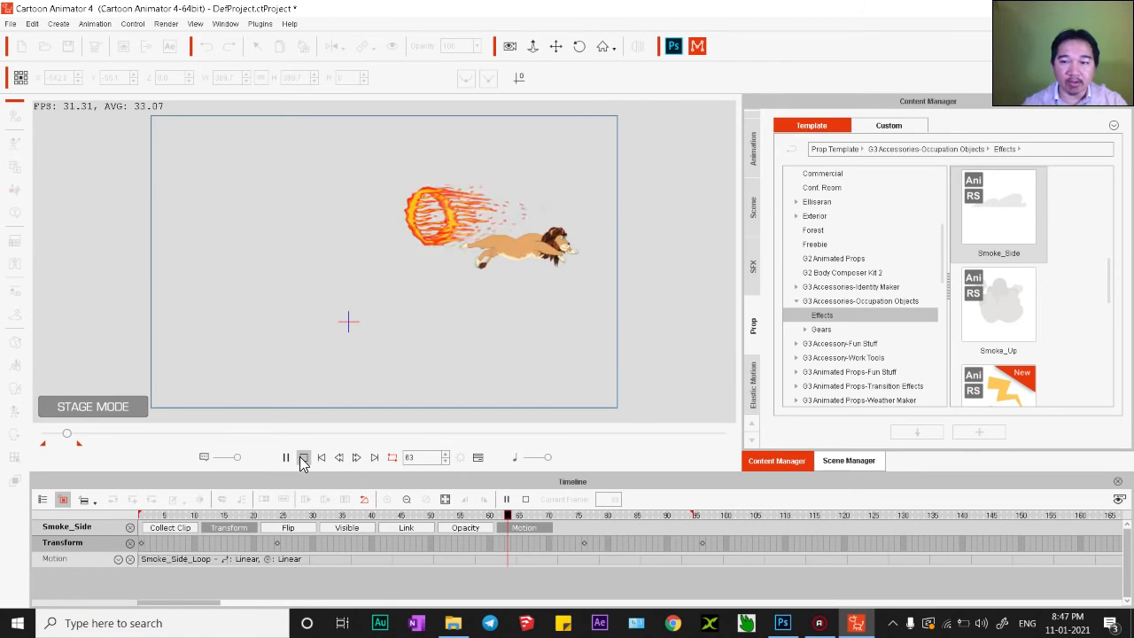
{"action": "left_click", "coordinate": [303, 457]}
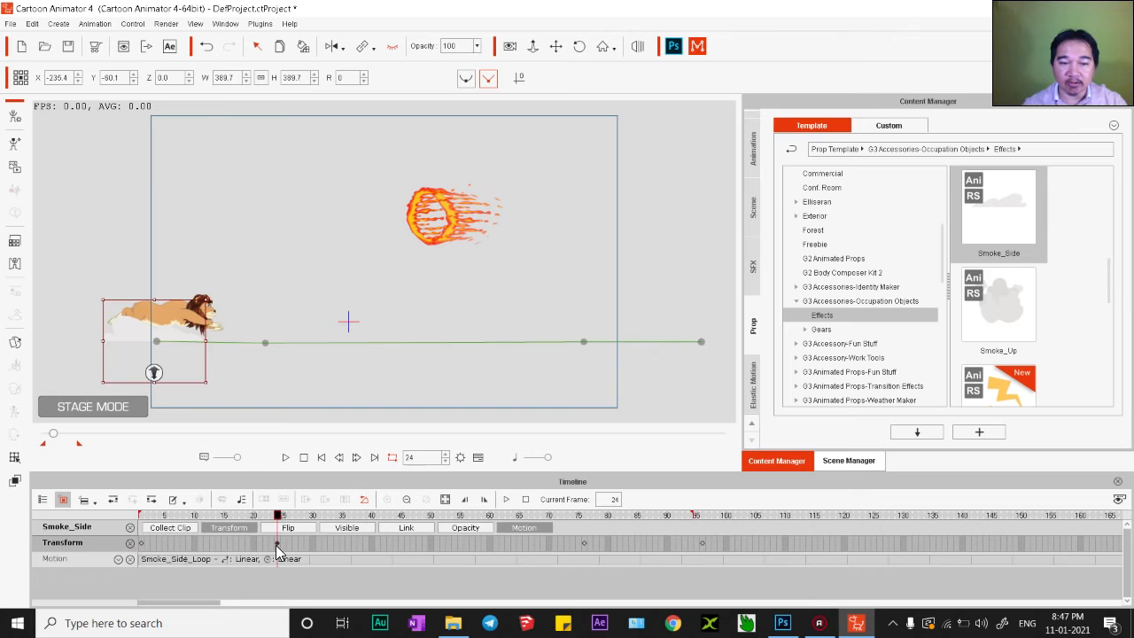
Add the Smoke_Up prop at X -146.8, Y -69.7 beneath the lion at frame 24 and apply its Smoke_Up_Smoke action
{"action": "left_click", "coordinate": [1008, 316]}
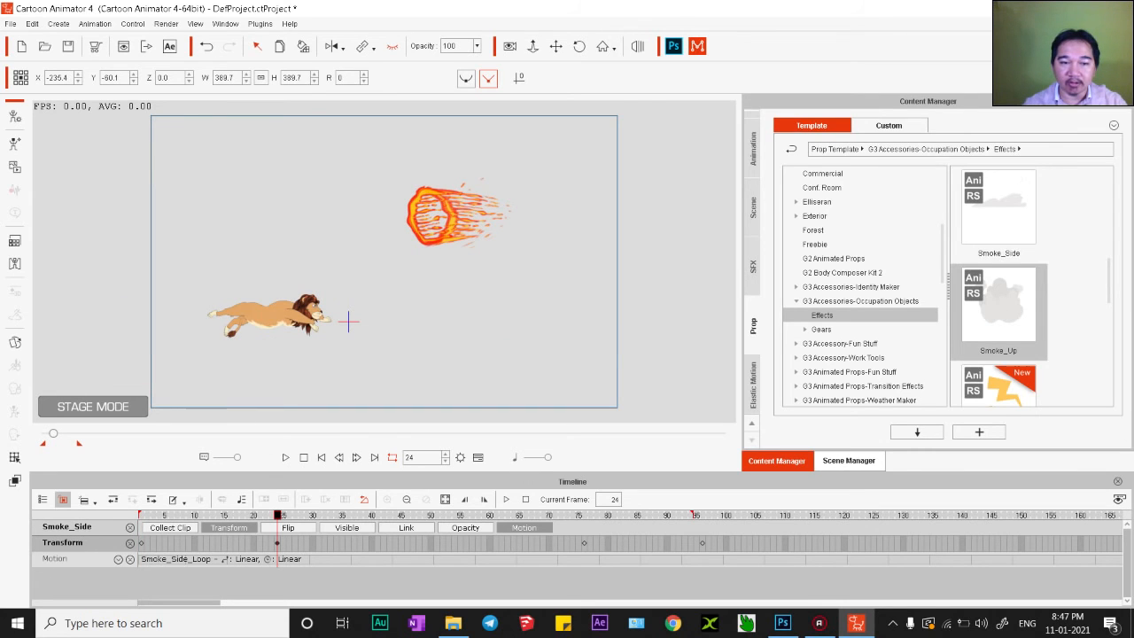
{"action": "left_click_drag", "start_coordinate": [998, 305], "coordinate": [296, 348]}
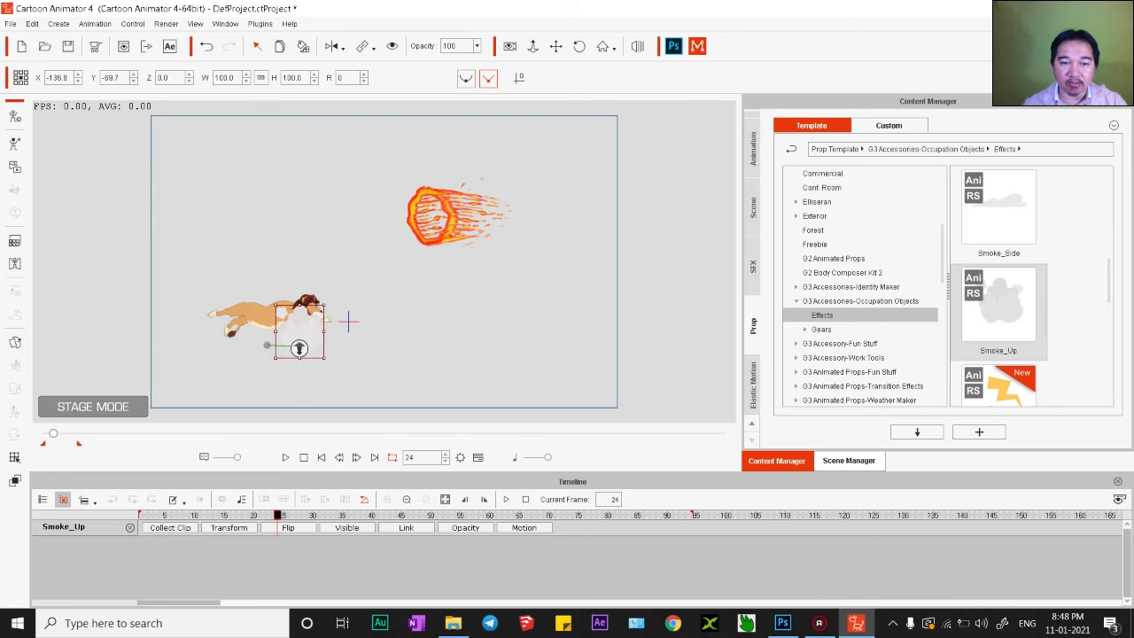
{"action": "right_click", "coordinate": [299, 343]}
{"action": "mouse_move", "coordinate": [342, 344]}
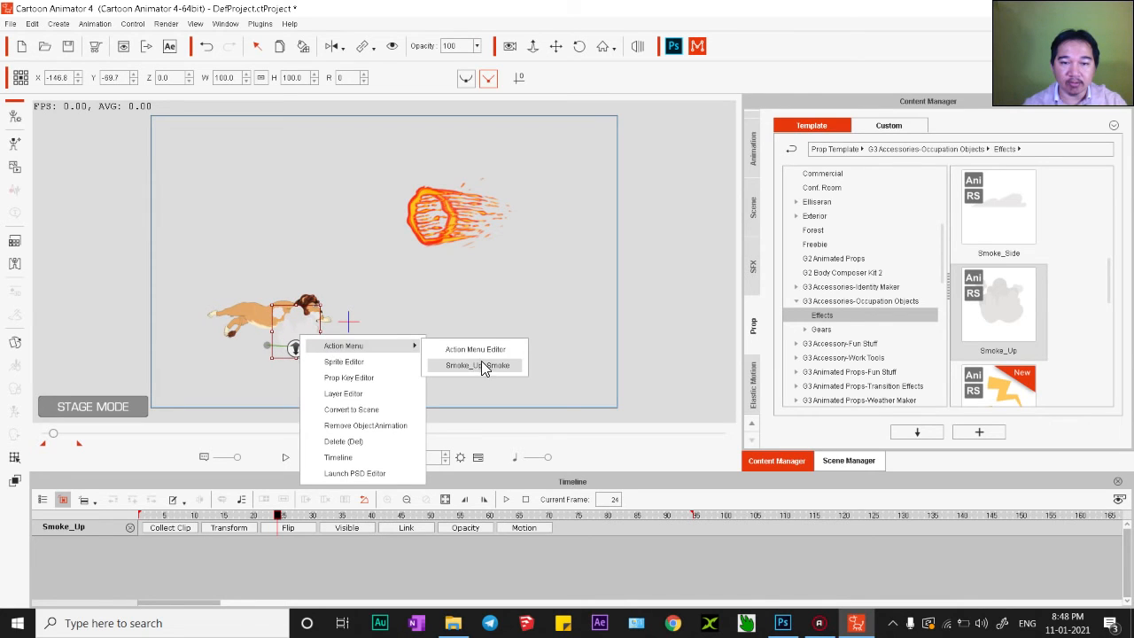
{"action": "left_click", "coordinate": [479, 367]}
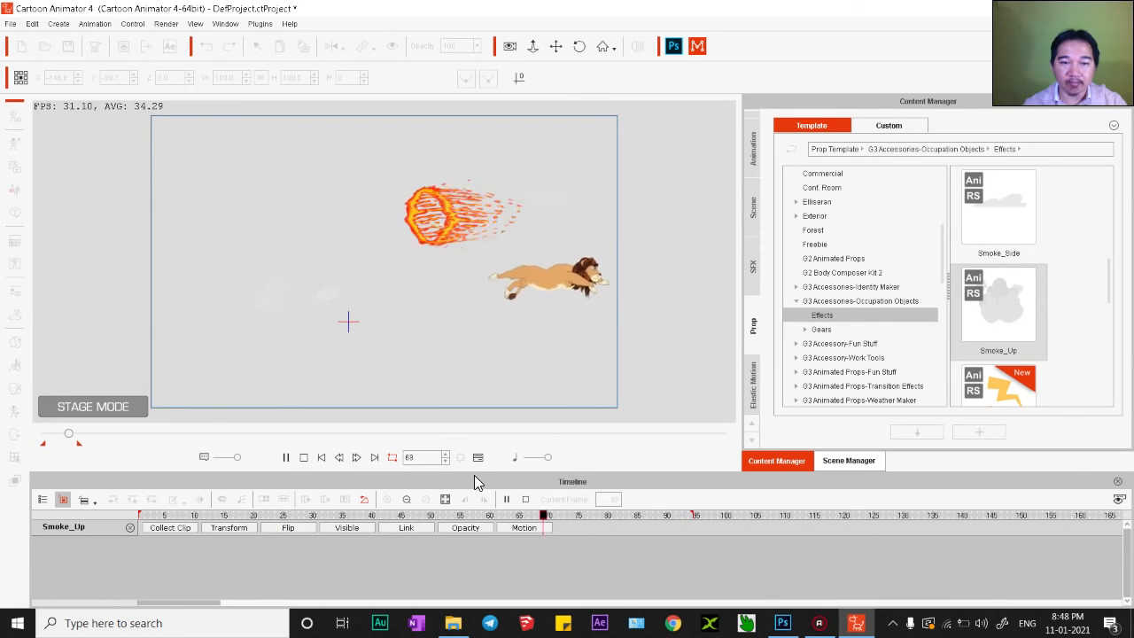
{"action": "key", "text": "space"}
Show the Smoke_Up prop's Motion track and shift its motion clip earlier to start at about frame 6
{"action": "mouse_move", "coordinate": [285, 516]}
{"action": "left_mouse_down"}
{"action": "mouse_move", "coordinate": [245, 517]}
{"action": "mouse_move", "coordinate": [285, 525]}
{"action": "mouse_move", "coordinate": [275, 520]}
{"action": "left_mouse_up"}
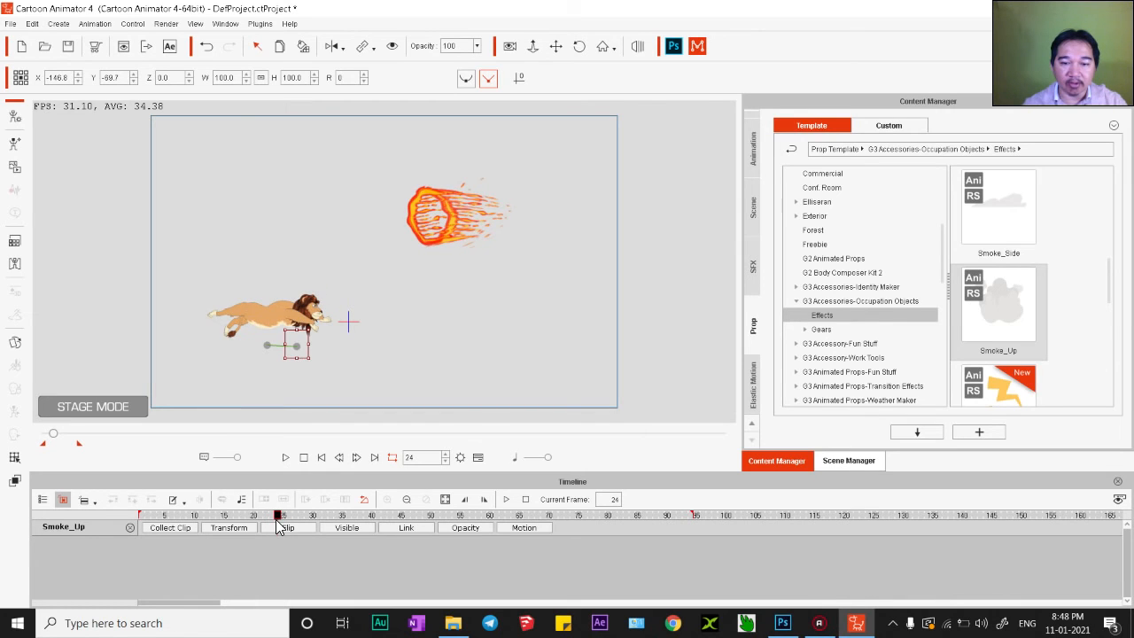
{"action": "left_click", "coordinate": [523, 528]}
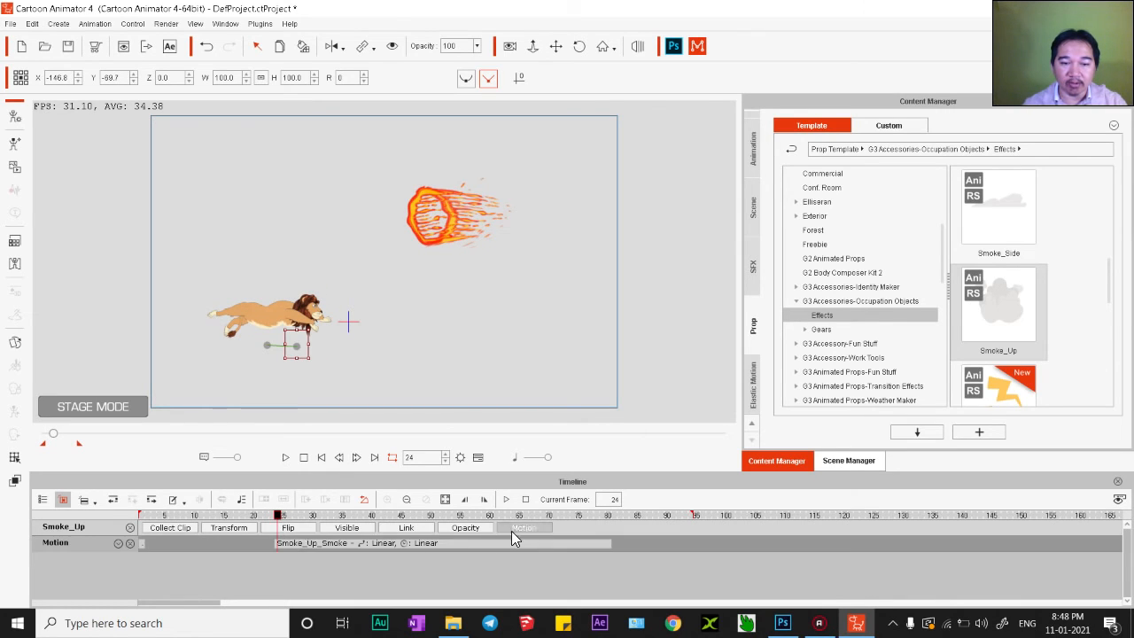
{"action": "left_click_drag", "start_coordinate": [282, 523], "coordinate": [379, 525]}
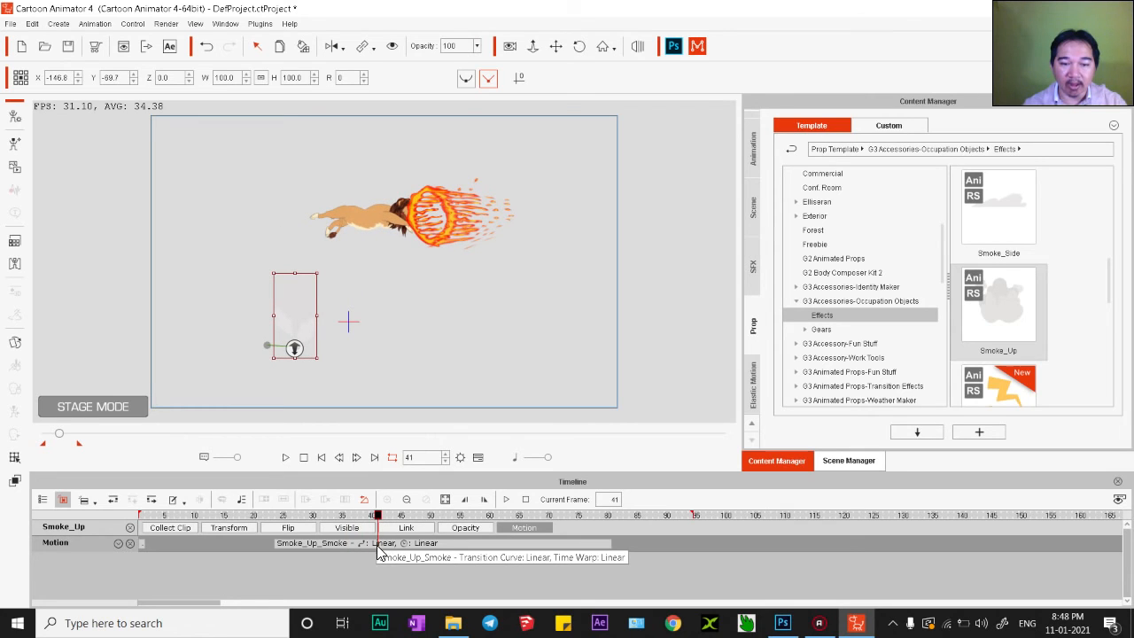
{"action": "left_click_drag", "start_coordinate": [378, 543], "coordinate": [360, 543]}
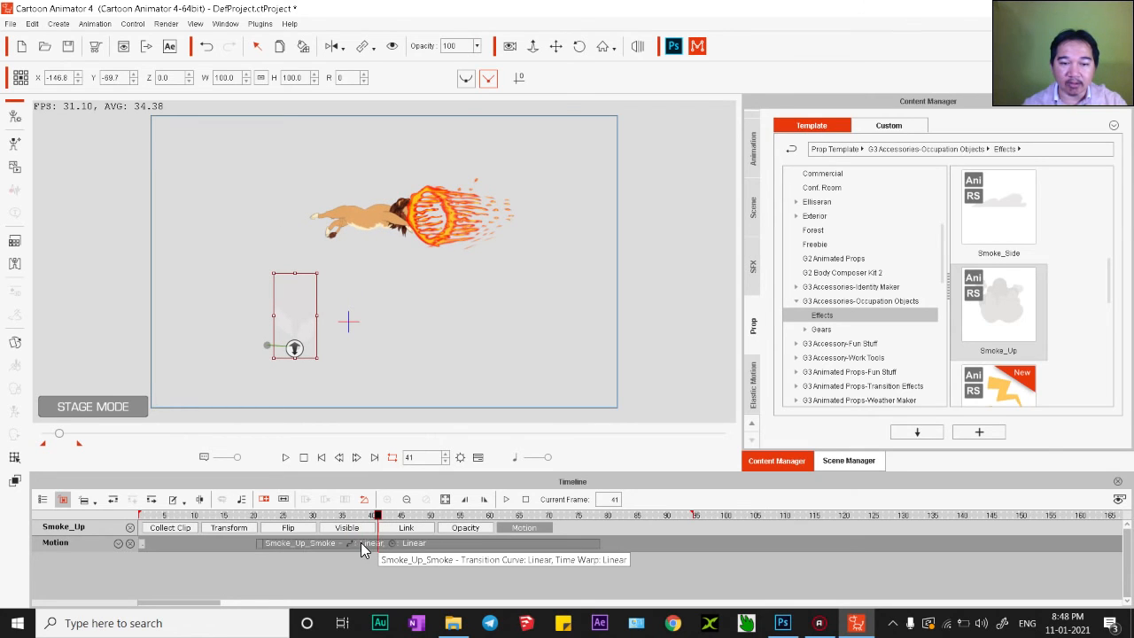
{"action": "left_click_drag", "start_coordinate": [286, 541], "coordinate": [275, 543]}
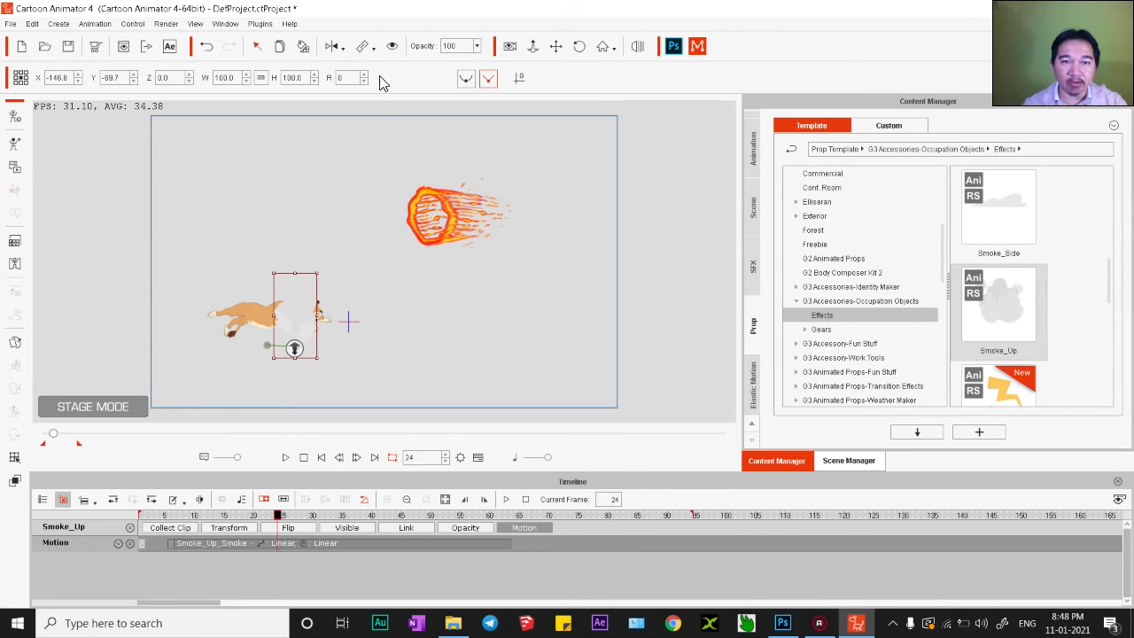
Make the Smoke_Up prop hidden at frame 1 and visible from frame 24, and play back the animation
{"action": "left_click", "coordinate": [393, 47]}
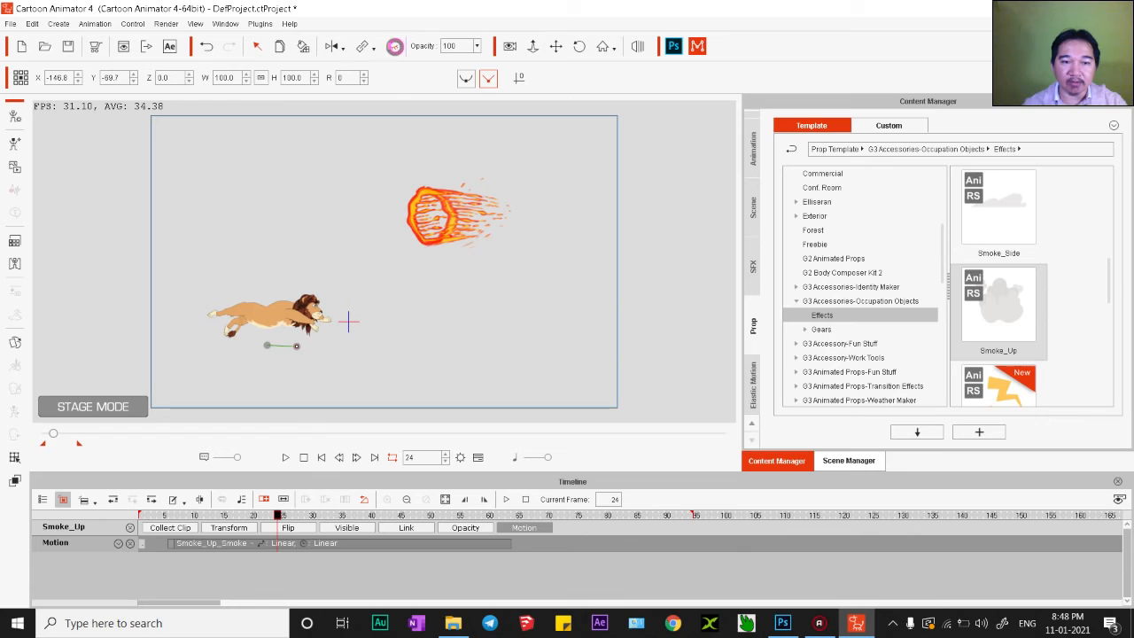
{"action": "left_click", "coordinate": [303, 458]}
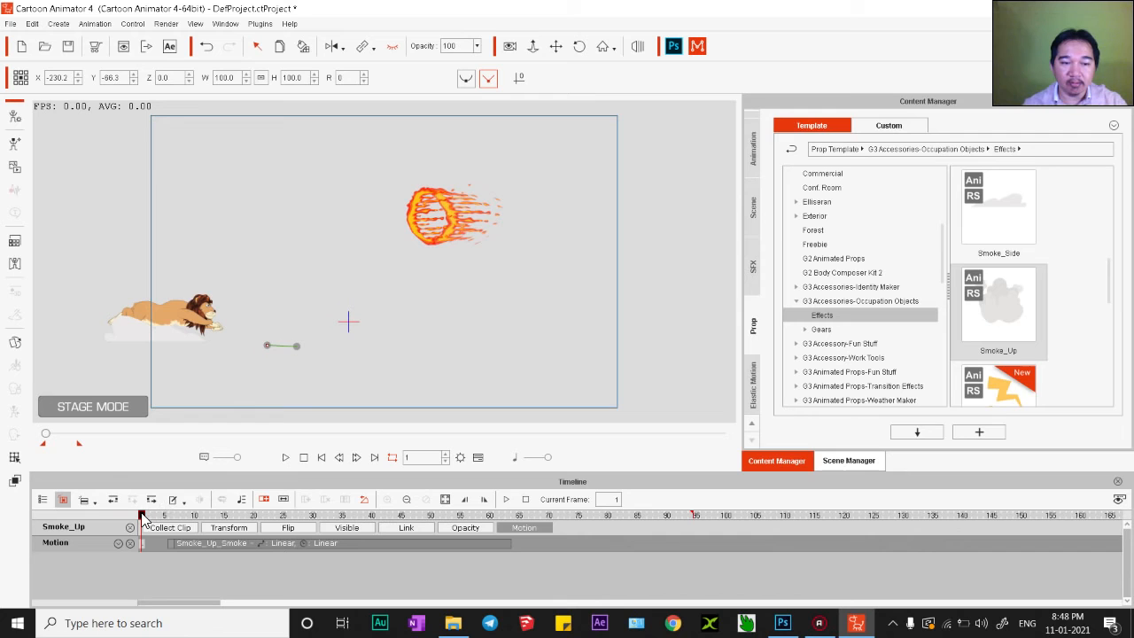
{"action": "key", "text": "space"}
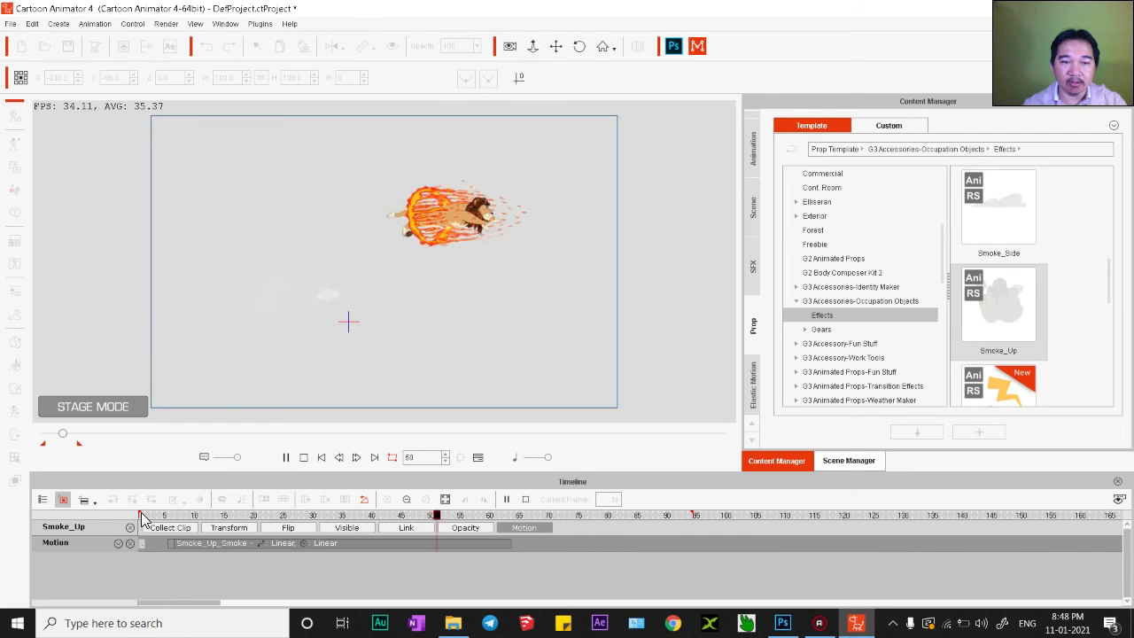
{"action": "left_click", "coordinate": [147, 515]}
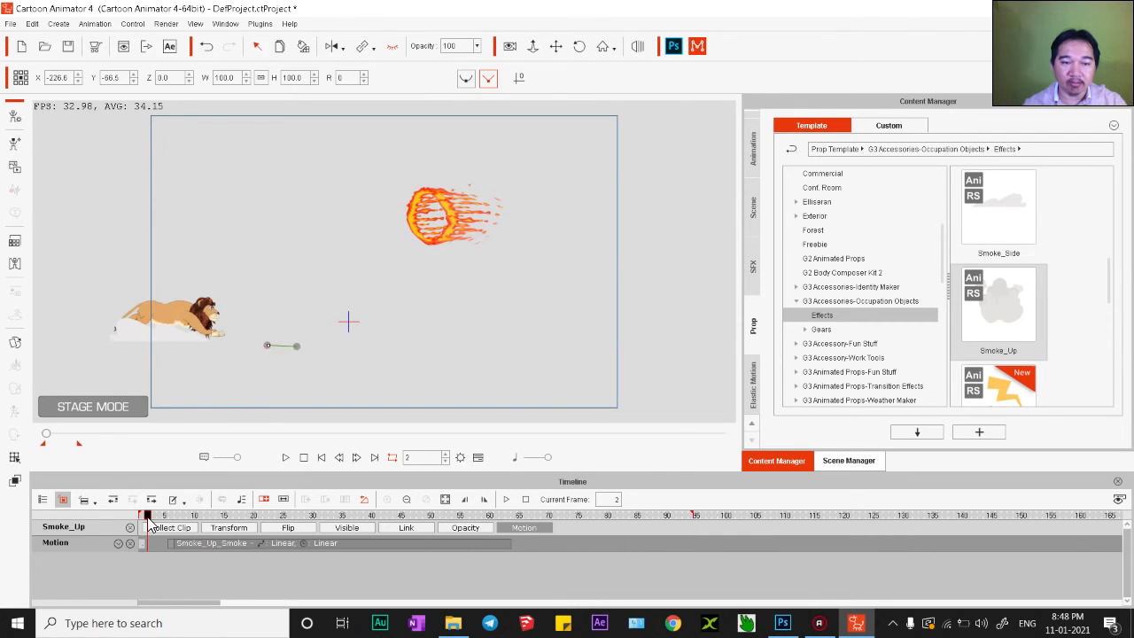
{"action": "key", "text": "space"}
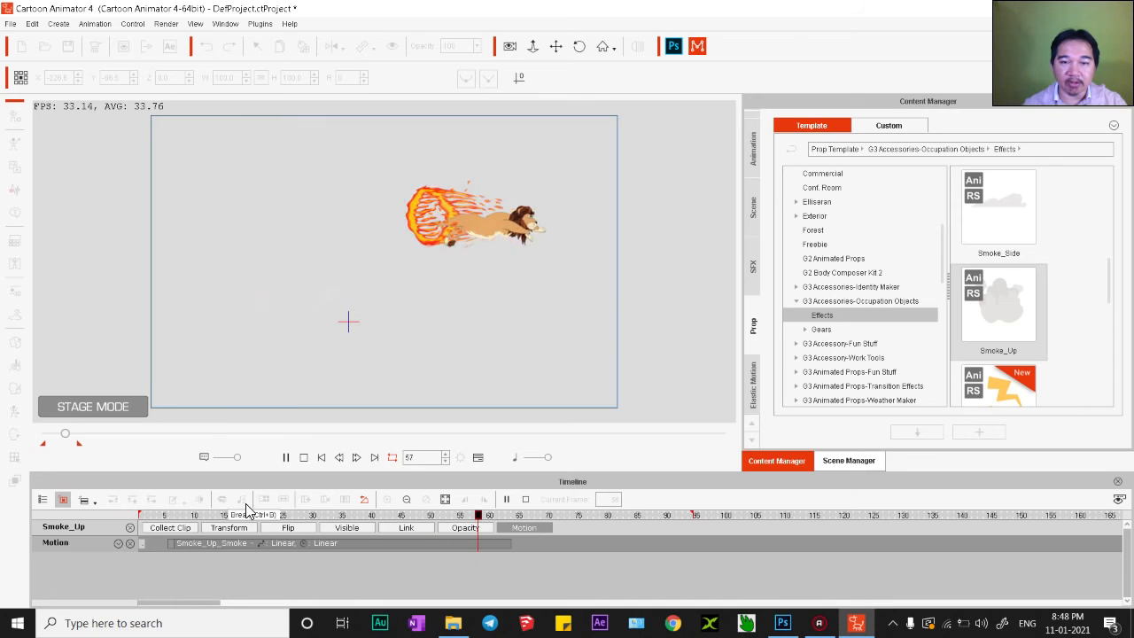
Add a second Smoke_Up prop at X 744.7, Y -38.0 by the landing lion at frame 76 and apply its smoke action
{"action": "left_click", "coordinate": [511, 526]}
{"action": "left_click_drag", "start_coordinate": [598, 518], "coordinate": [577, 529]}
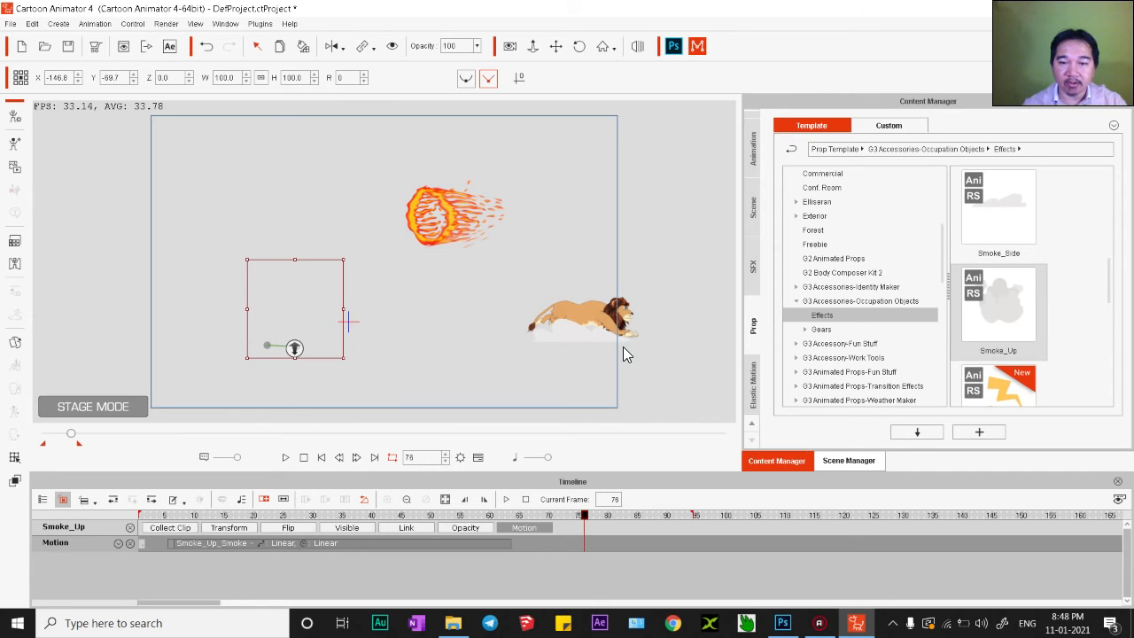
{"action": "left_click", "coordinate": [348, 322]}
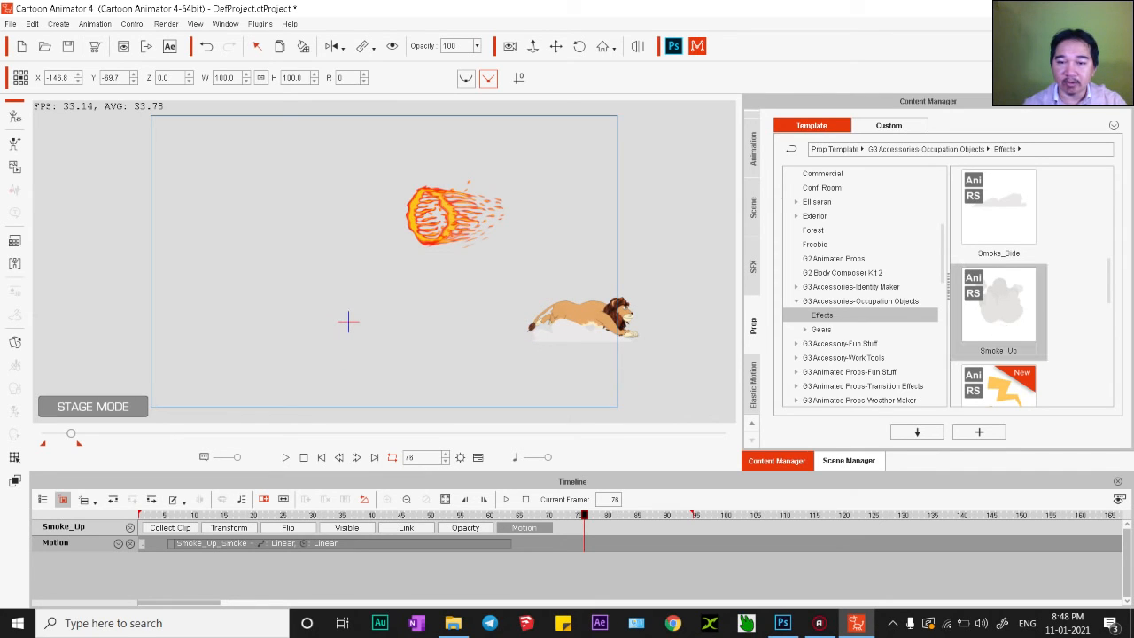
{"action": "left_click_drag", "start_coordinate": [998, 305], "coordinate": [617, 346]}
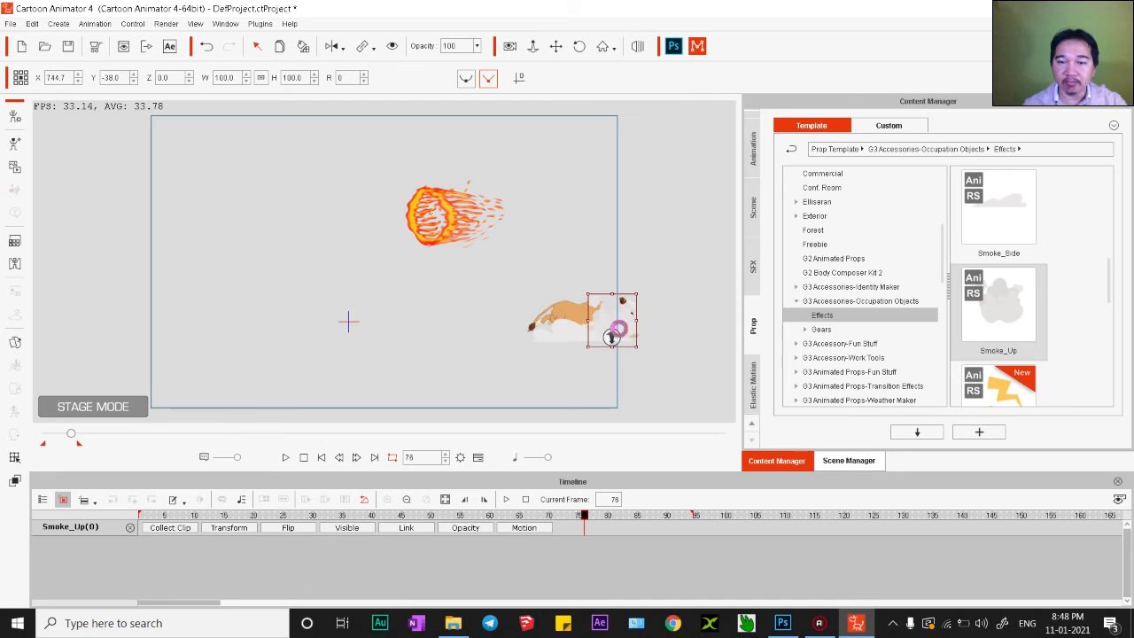
{"action": "right_click", "coordinate": [618, 333]}
{"action": "left_click", "coordinate": [780, 353]}
{"action": "key", "text": "space"}
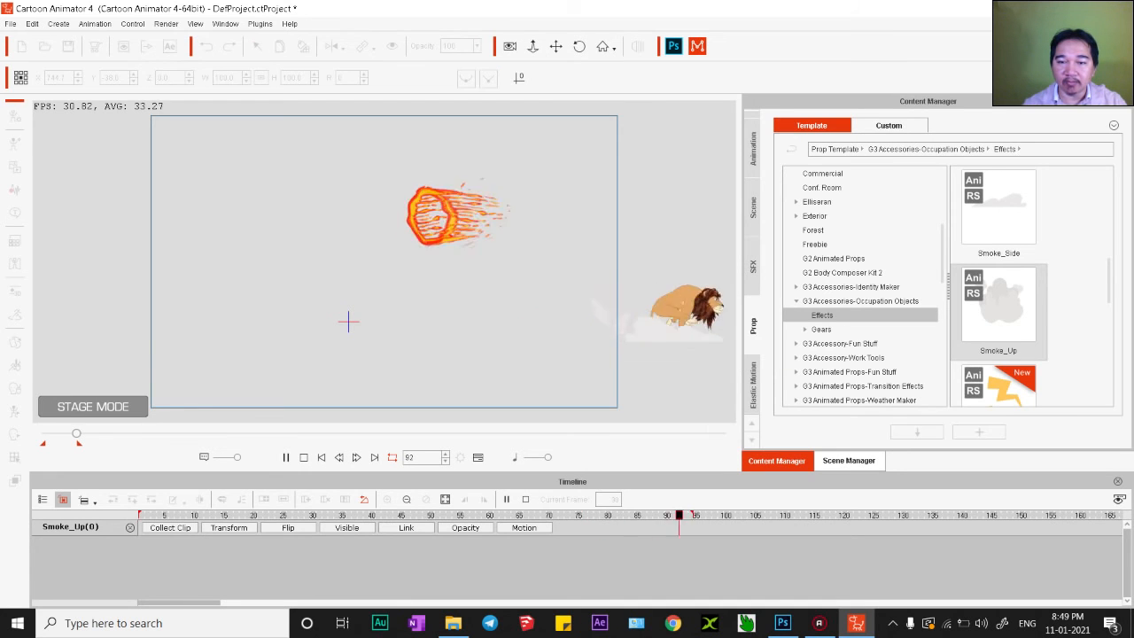
Show the second Smoke_Up prop's Motion track, shift its clip earlier to start at about frame 68, and return to frame 76
{"action": "left_click", "coordinate": [527, 528]}
{"action": "left_click", "coordinate": [636, 516]}
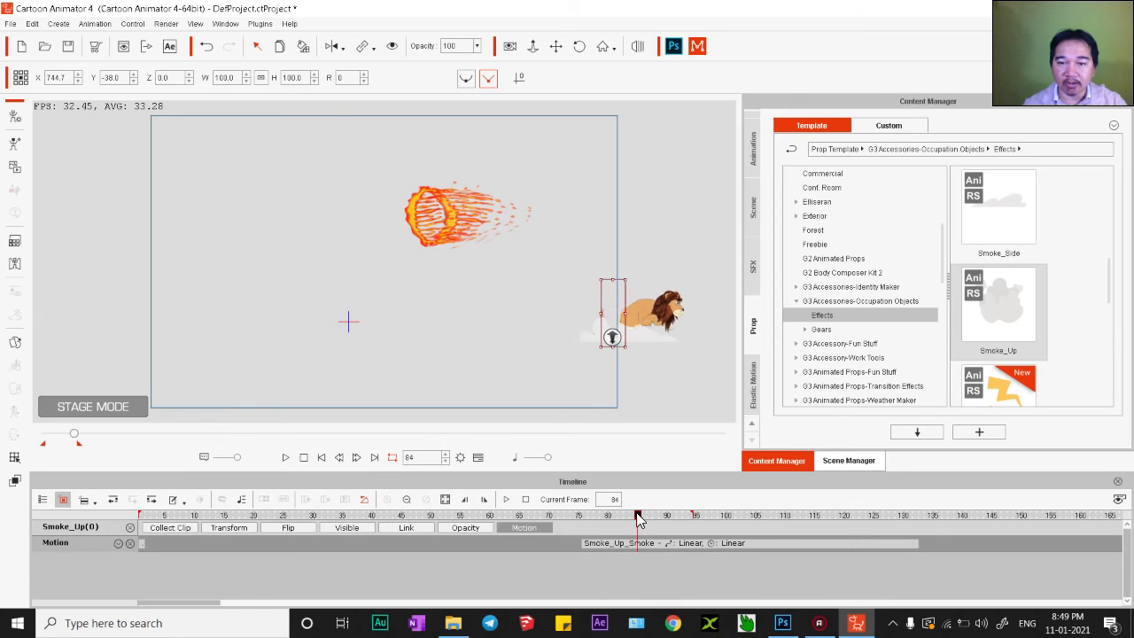
{"action": "mouse_move", "coordinate": [638, 520]}
{"action": "left_mouse_down"}
{"action": "mouse_move", "coordinate": [574, 518]}
{"action": "mouse_move", "coordinate": [626, 532]}
{"action": "left_mouse_up"}
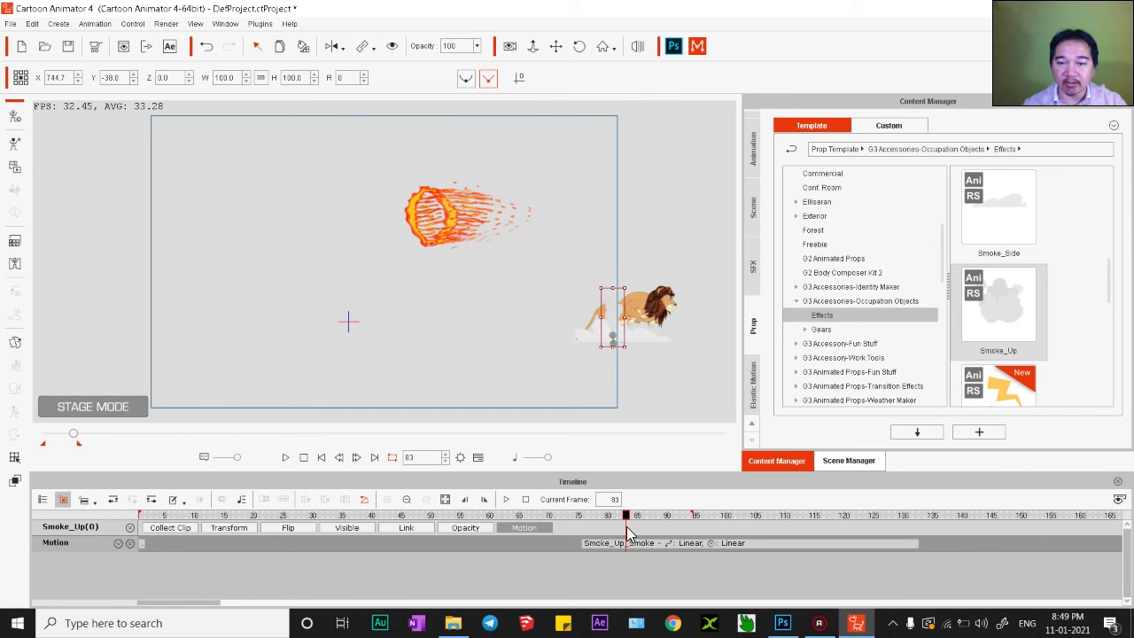
{"action": "left_click_drag", "start_coordinate": [626, 551], "coordinate": [617, 555]}
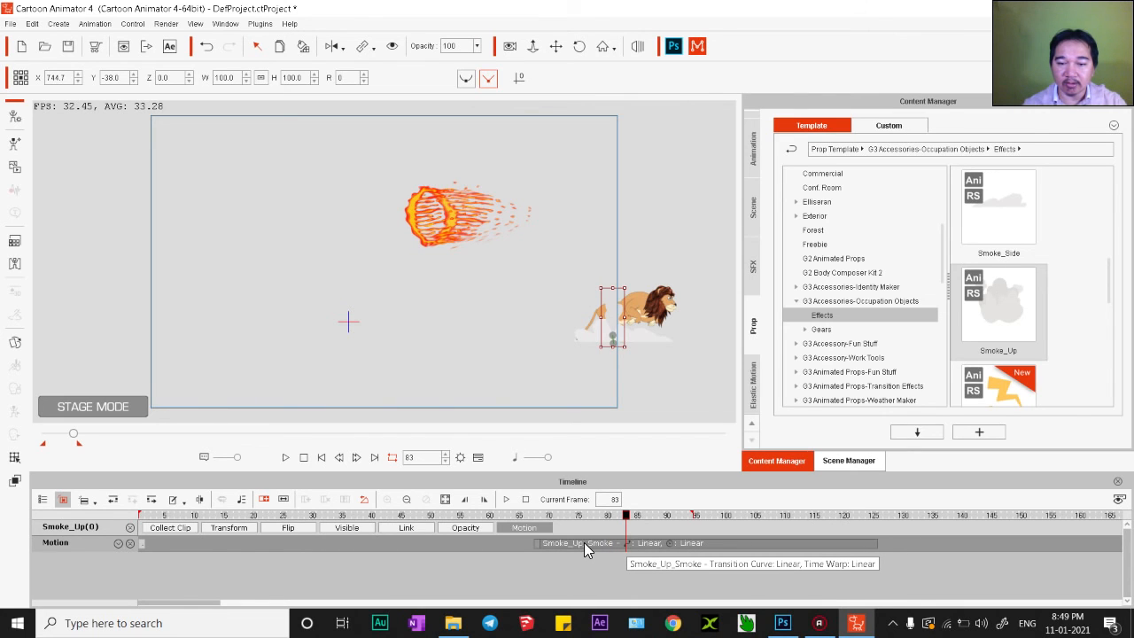
{"action": "left_click", "coordinate": [584, 543]}
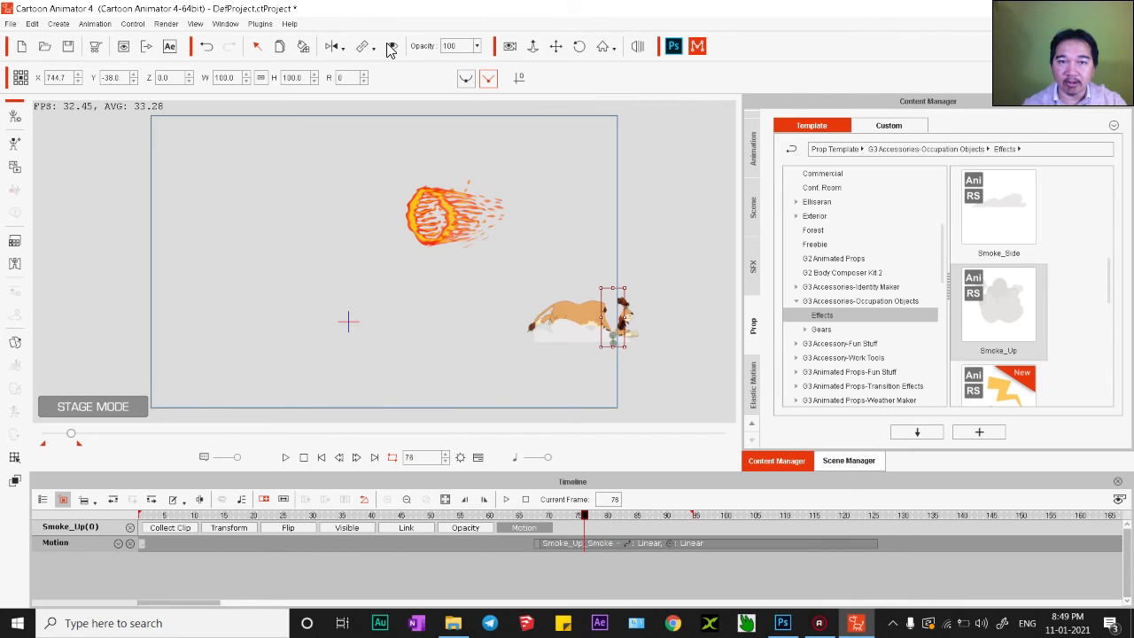
Make the second Smoke_Up prop hidden at frame 1 and visible from frame 76, and play back the animation
{"action": "left_click", "coordinate": [302, 458]}
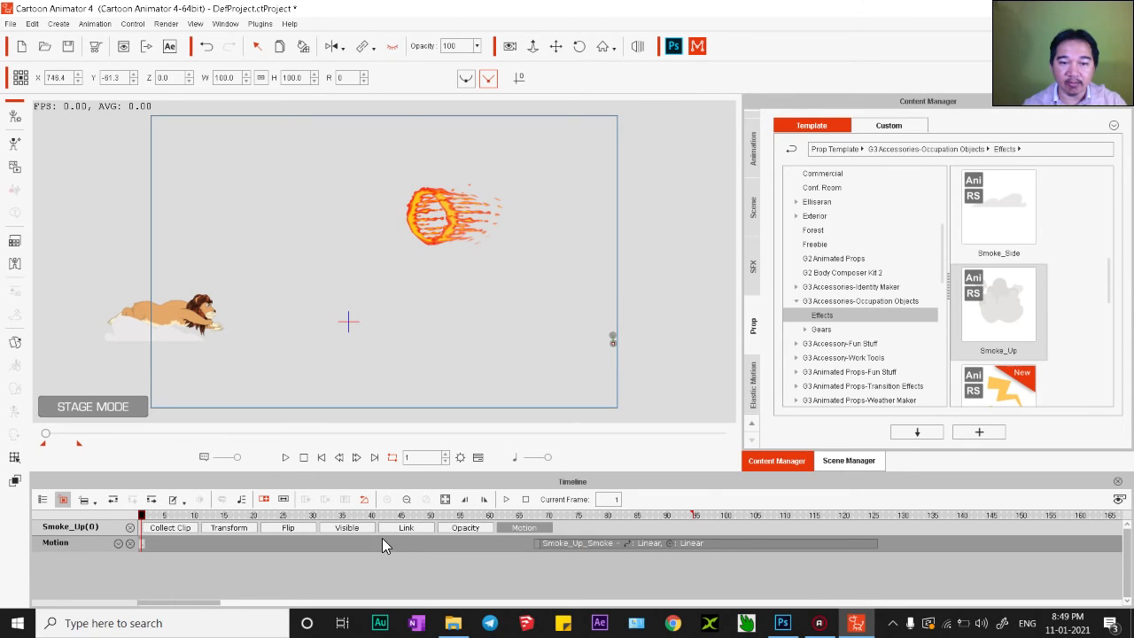
{"action": "left_click", "coordinate": [289, 458]}
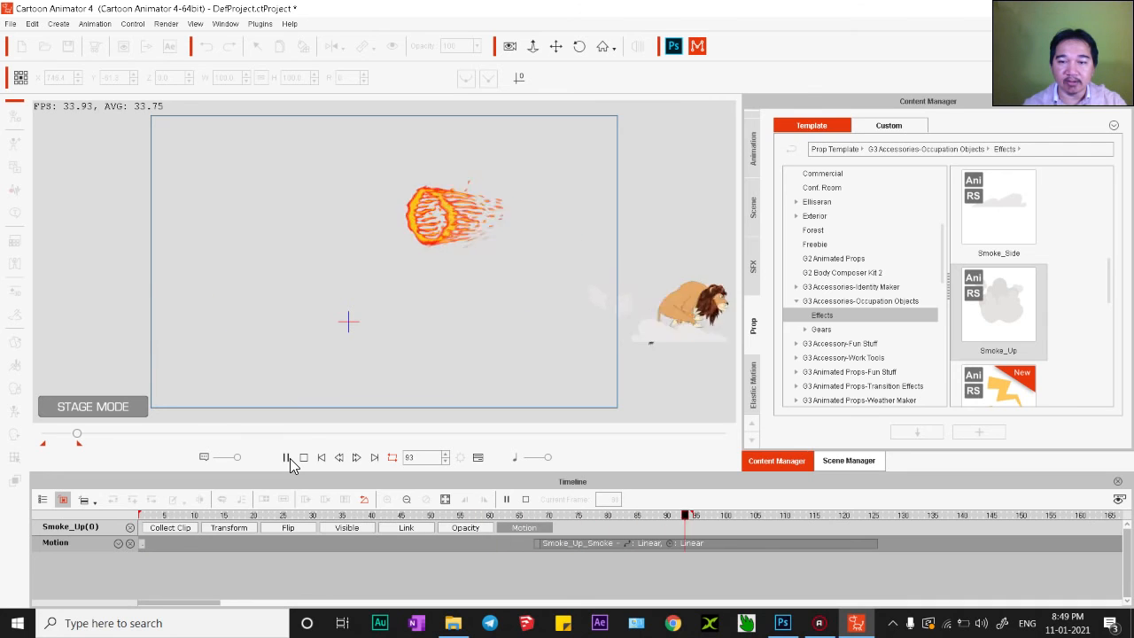
{"action": "left_click", "coordinate": [303, 457]}
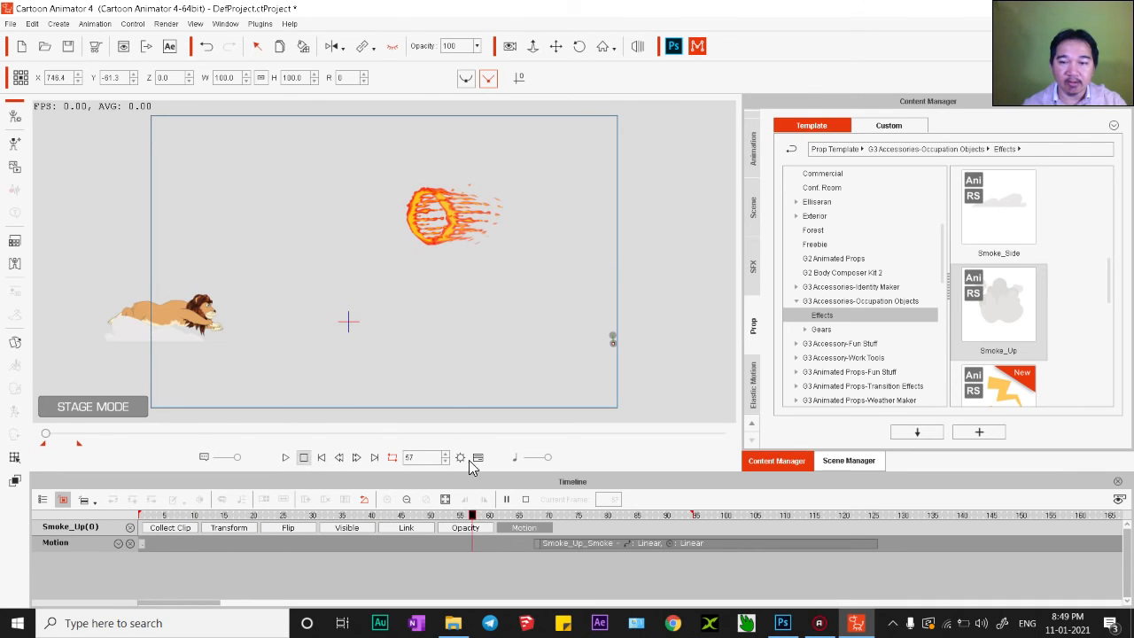
Add the dark BG_013 background from the General Background scene templates to the stage behind the lion and fire ring
{"action": "left_click", "coordinate": [753, 208]}
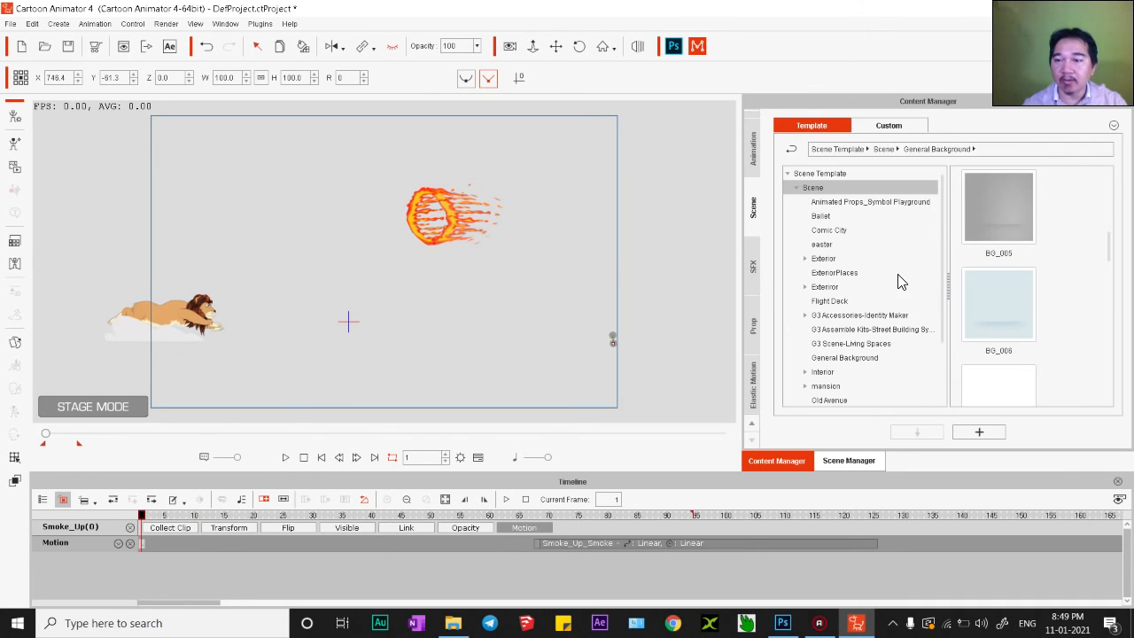
{"action": "left_click", "coordinate": [998, 208]}
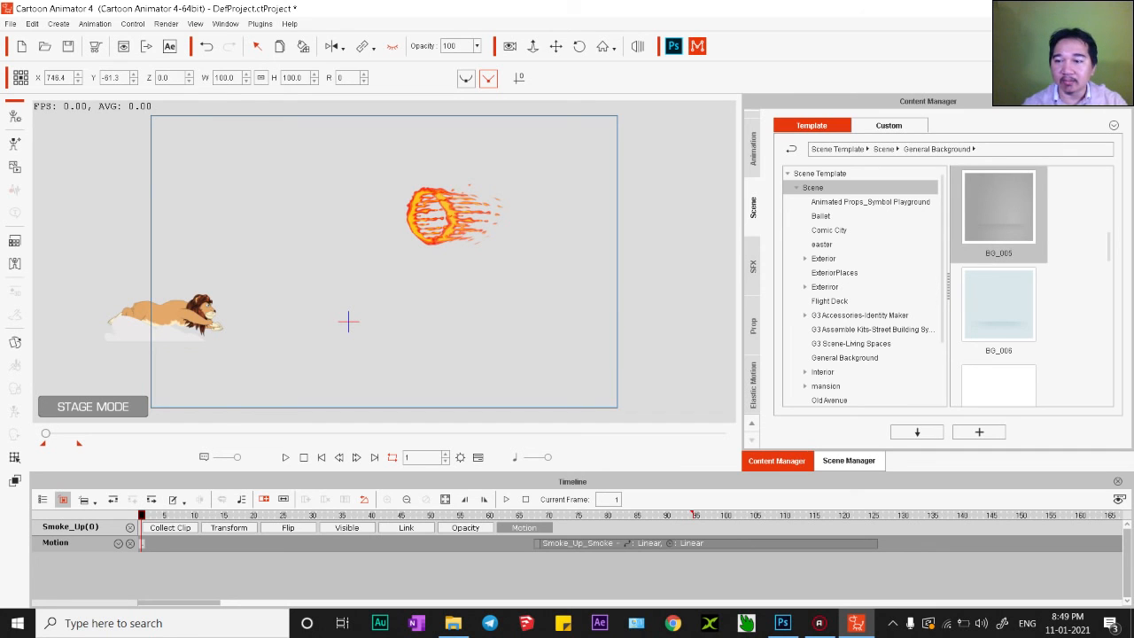
{"action": "scroll", "coordinate": [993, 303], "scroll_direction": "down", "scroll_amount": 6}
{"action": "left_click", "coordinate": [995, 310]}
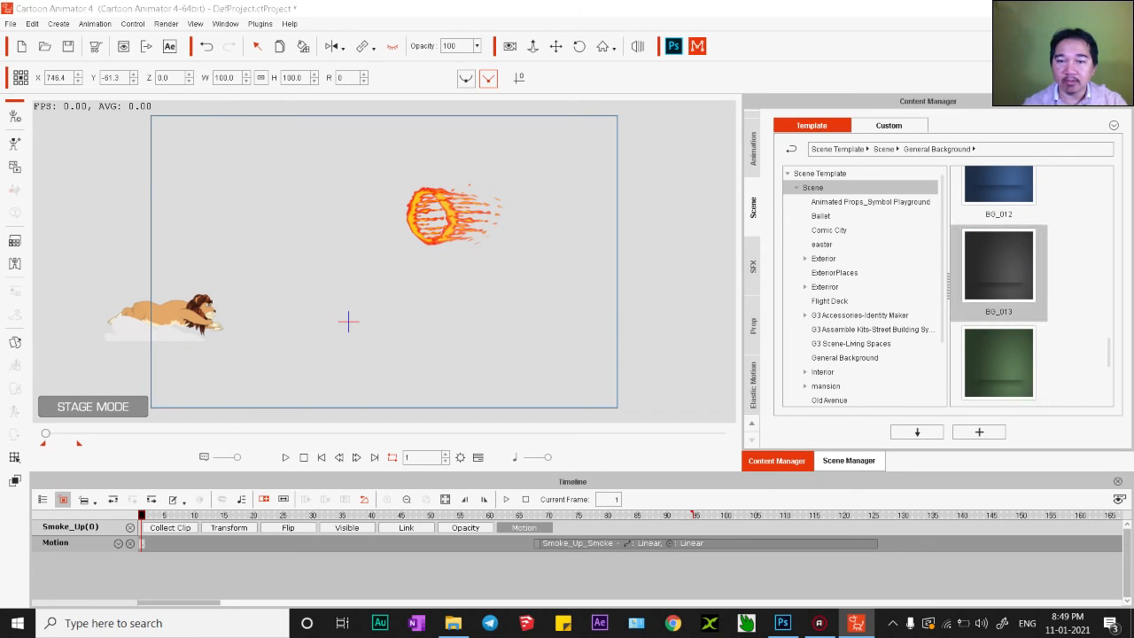
{"action": "left_click_drag", "start_coordinate": [994, 310], "coordinate": [572, 310]}
{"action": "left_click", "coordinate": [400, 333]}
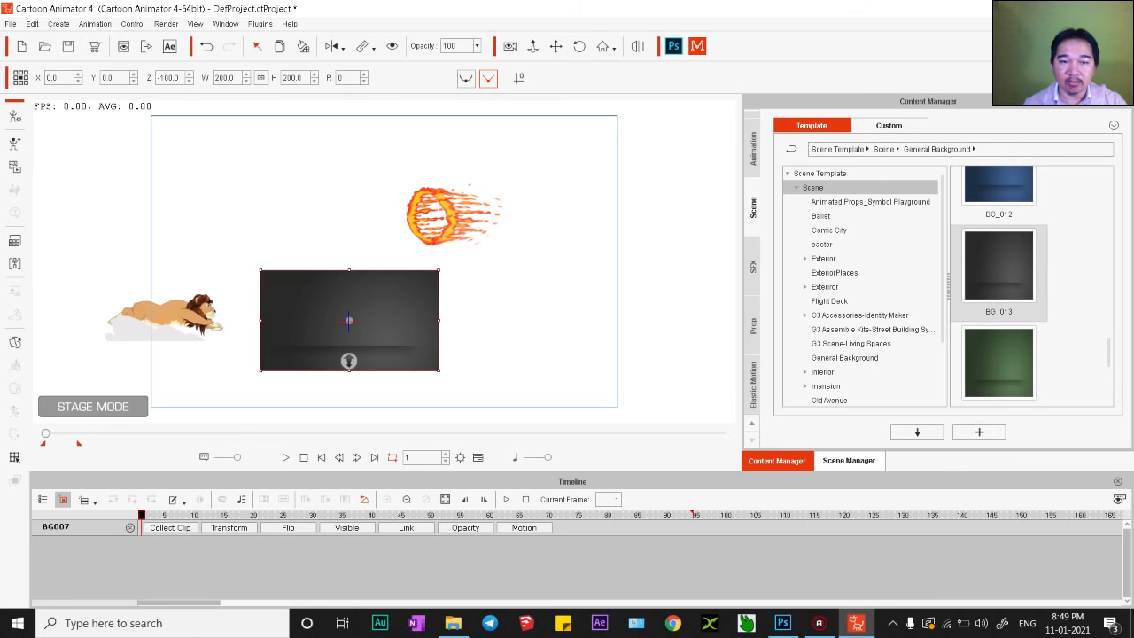
Scale the dark background to about 1020 in width and height, place it to cover the whole camera frame, and play back the animation
{"action": "left_click_drag", "start_coordinate": [438, 370], "coordinate": [505, 253]}
{"action": "left_click_drag", "start_coordinate": [411, 218], "coordinate": [386, 224]}
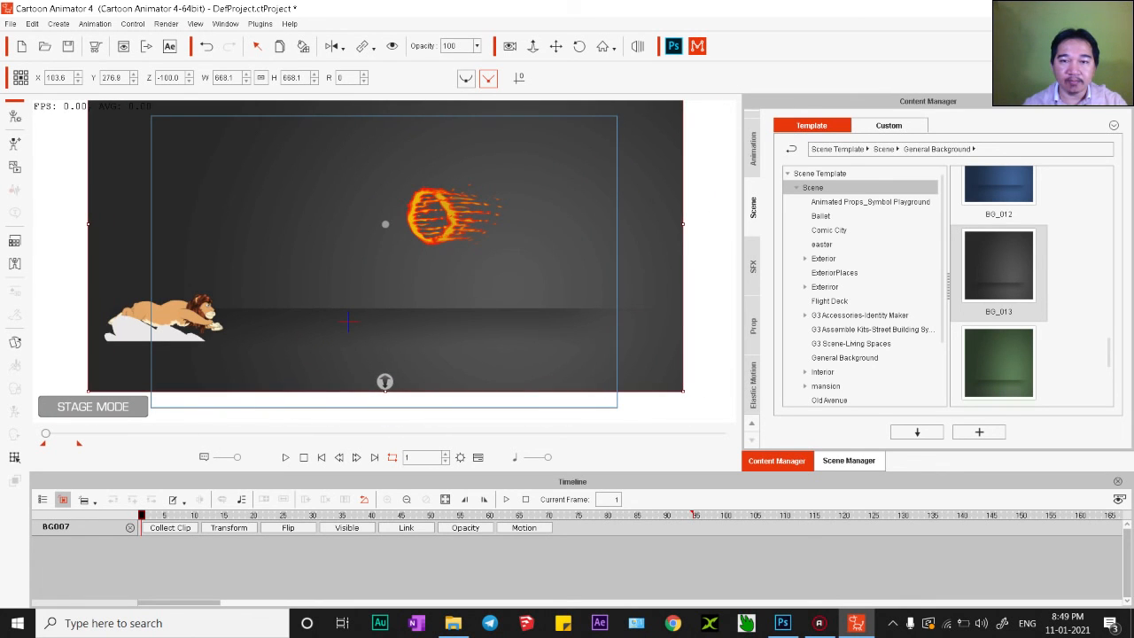
{"action": "left_click_drag", "start_coordinate": [384, 381], "coordinate": [374, 422]}
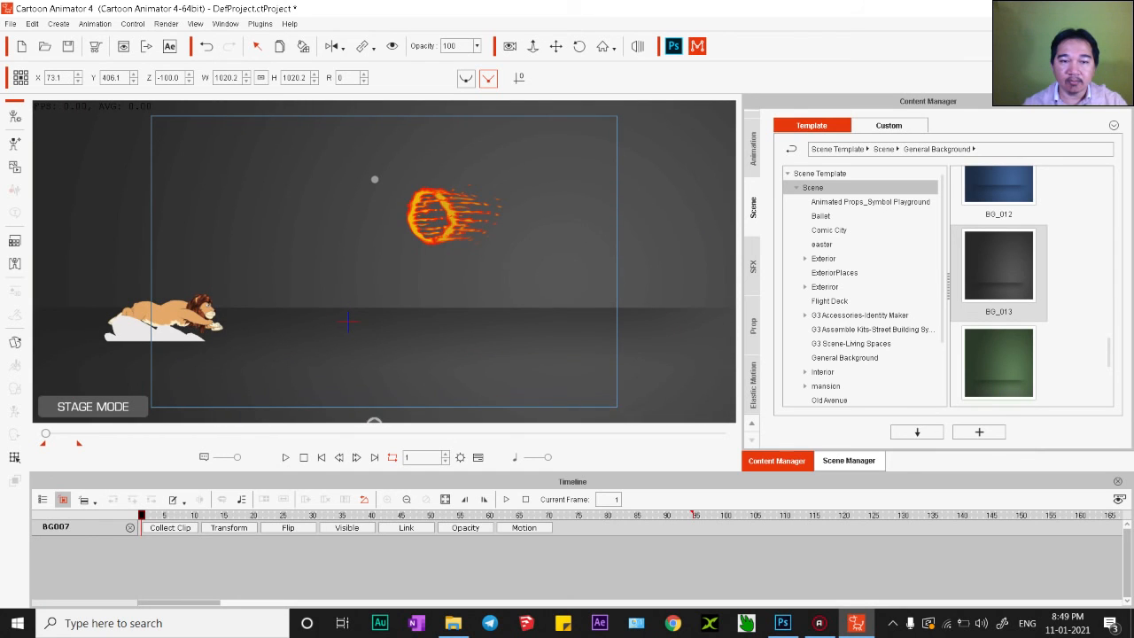
{"action": "left_click", "coordinate": [285, 459]}
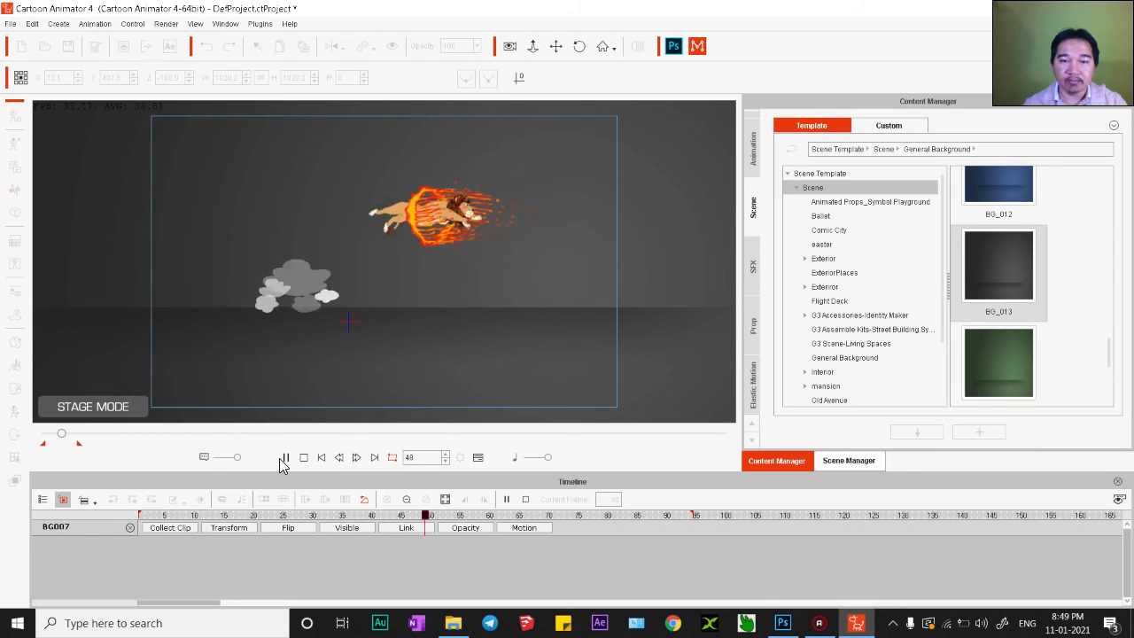